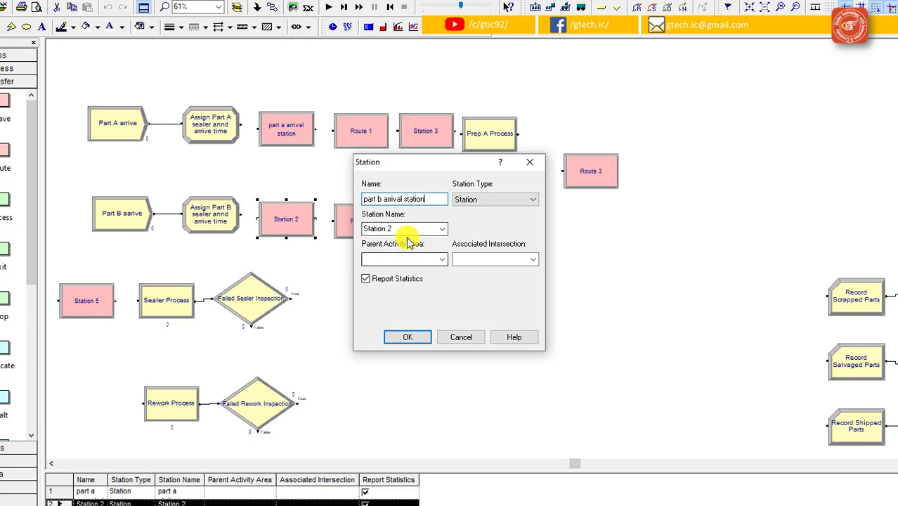
- Set the station name of the part b arrival station module to "part b station" and accept the settings
{"action": "left_click", "coordinate": [400, 227]}
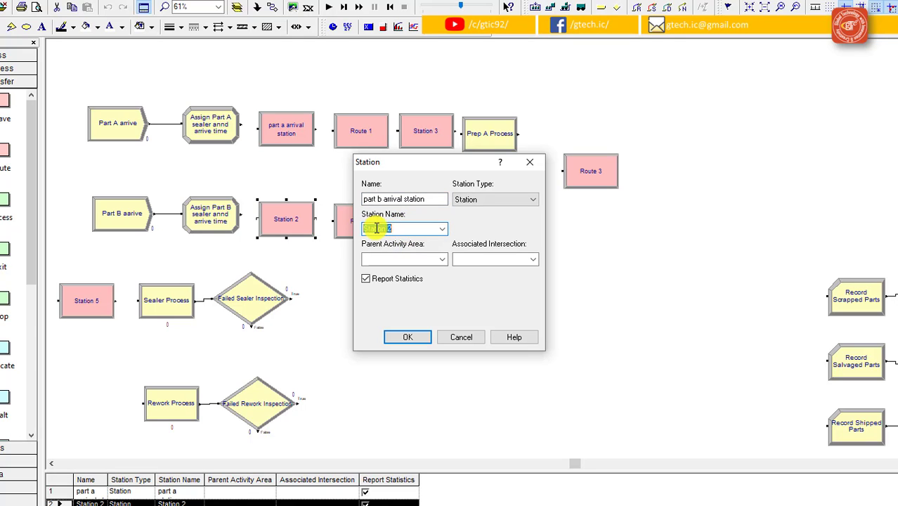
{"action": "type", "text": "part b station"}
{"action": "left_click", "coordinate": [405, 339]}
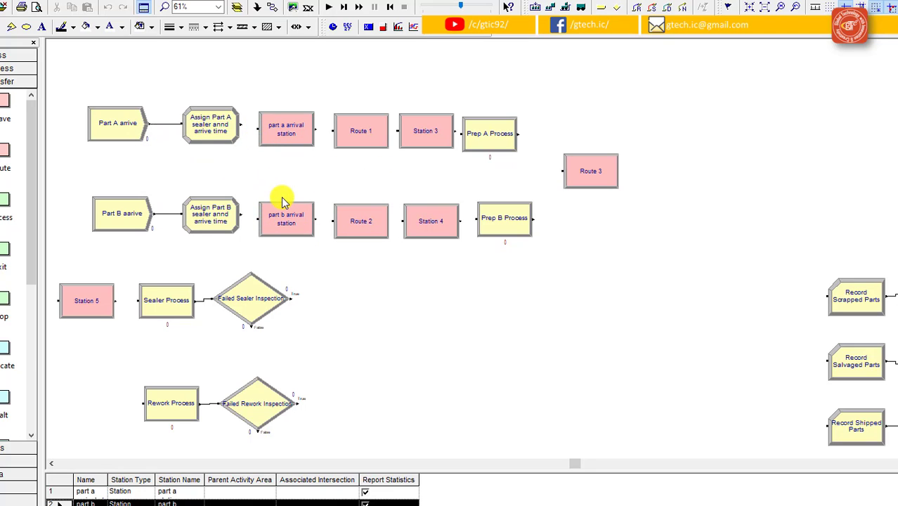
- Move the part b and part a arrival station modules slightly up so they line up with their rows
{"action": "left_click_drag", "start_coordinate": [283, 203], "coordinate": [280, 198]}
{"action": "left_click", "coordinate": [292, 146]}
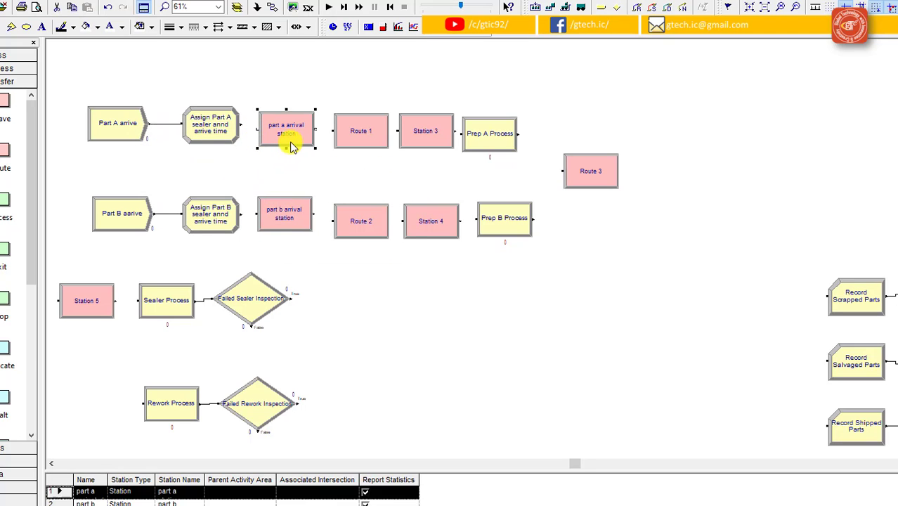
{"action": "mouse_move", "coordinate": [291, 146]}
{"action": "left_mouse_down"}
{"action": "mouse_move", "coordinate": [282, 164]}
{"action": "mouse_move", "coordinate": [288, 141]}
{"action": "left_mouse_up"}
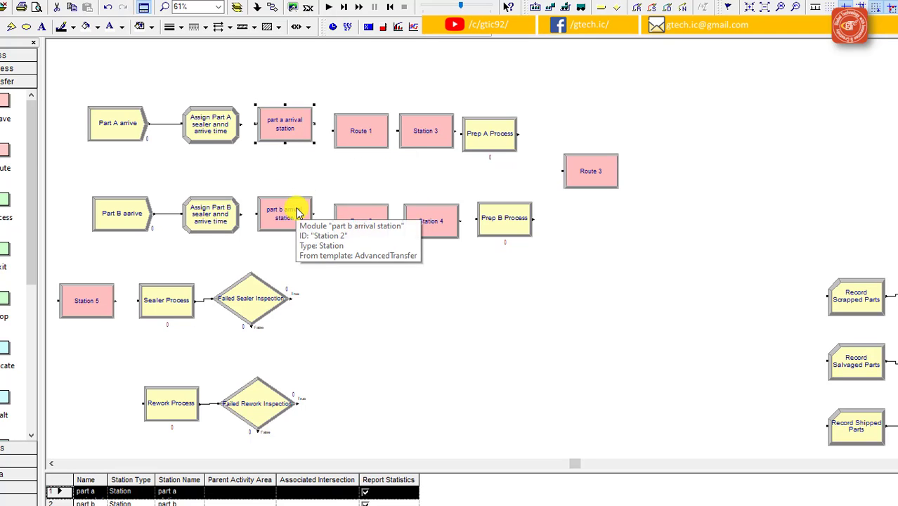
{"action": "left_click", "coordinate": [310, 257]}
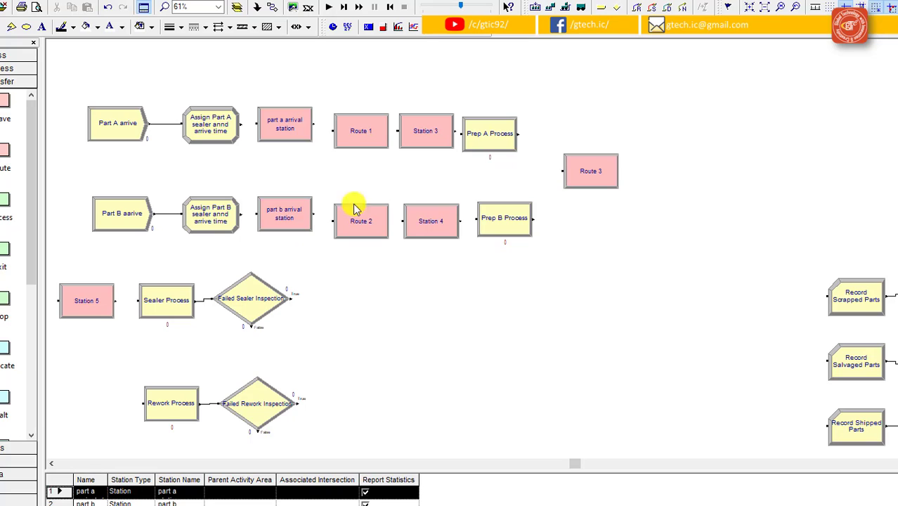
- Align Route 1, Station 3 and Prep A Process with the Part A row, and Route 2, Station 4 and Prep B Process with the Part B row
{"action": "left_click_drag", "start_coordinate": [370, 148], "coordinate": [425, 136]}
{"action": "left_click", "coordinate": [422, 140]}
{"action": "left_click_drag", "start_coordinate": [373, 219], "coordinate": [376, 212]}
{"action": "left_click_drag", "start_coordinate": [437, 230], "coordinate": [437, 222]}
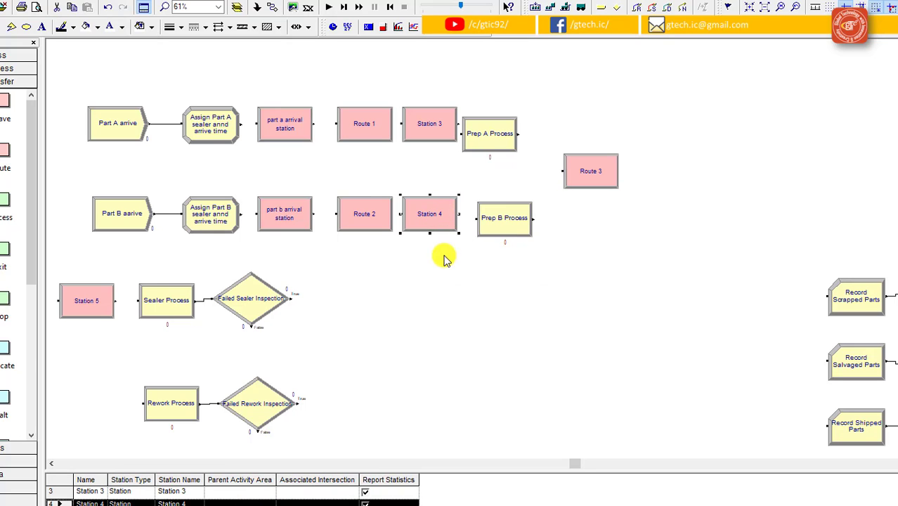
{"action": "left_click_drag", "start_coordinate": [488, 233], "coordinate": [483, 229]}
{"action": "left_click_drag", "start_coordinate": [490, 149], "coordinate": [498, 143]}
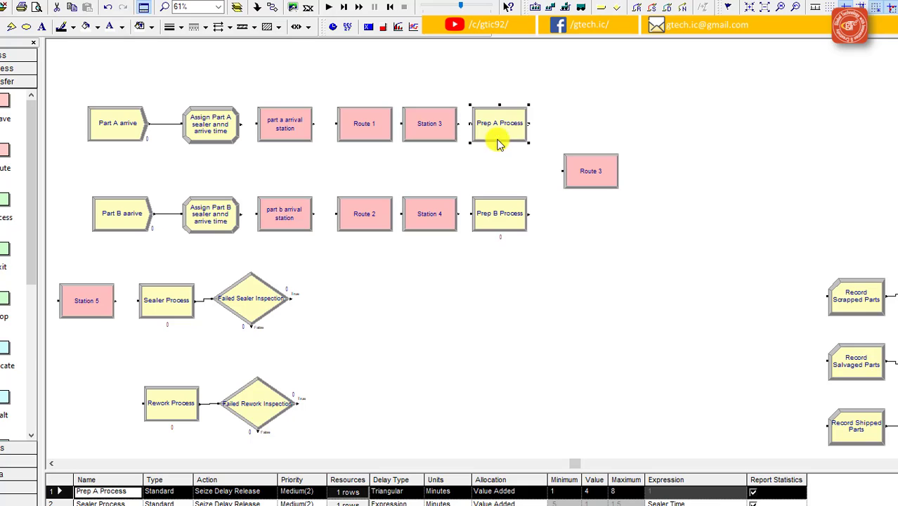
{"action": "left_click", "coordinate": [509, 165]}
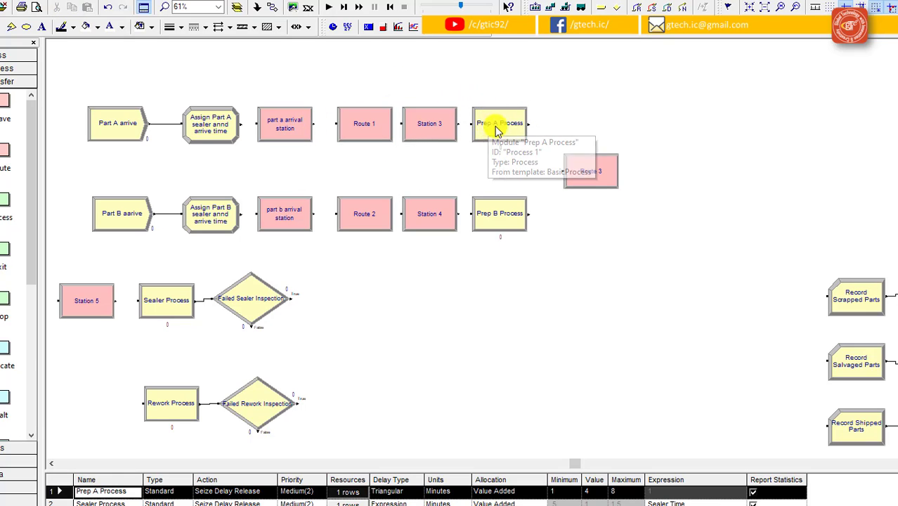
- Rename the Station 3 module to "prep a arrival station" and set its station name to "prep a arrival"
{"action": "double_click", "coordinate": [417, 123]}
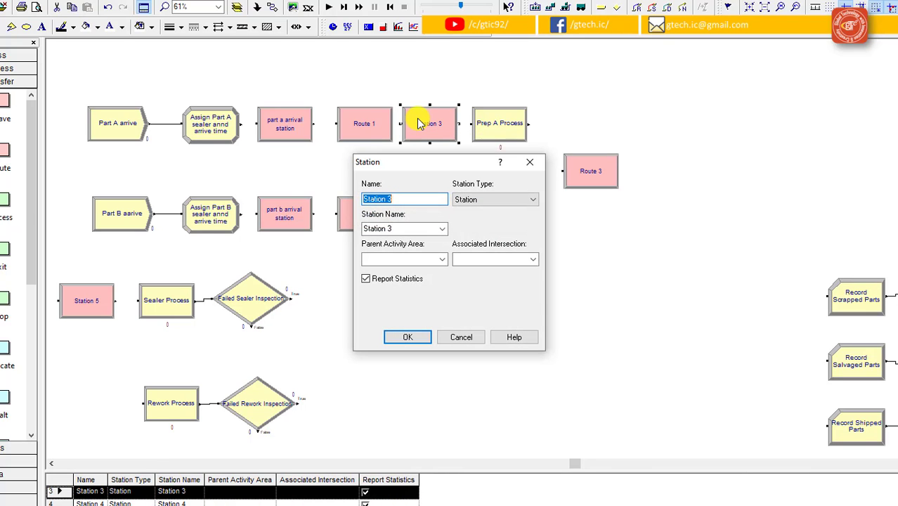
{"action": "type", "text": "prep a a"}
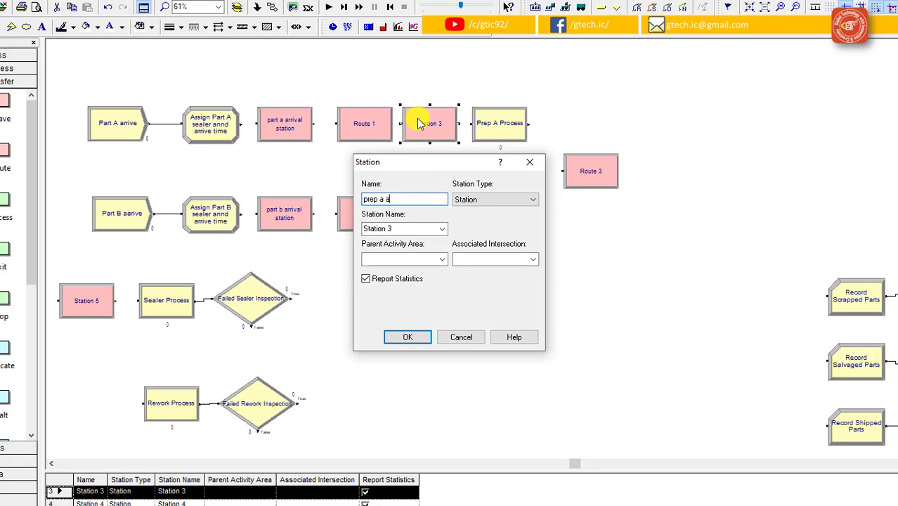
{"action": "type", "text": "rrival station"}
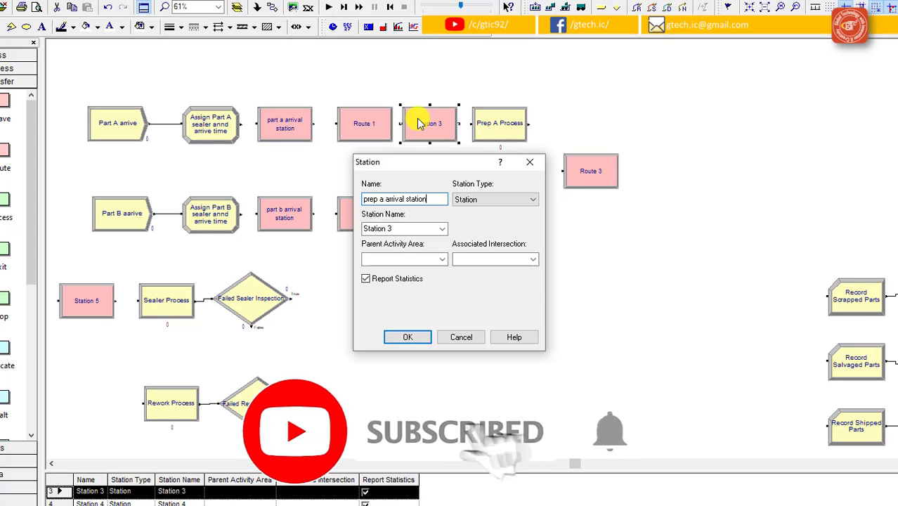
{"action": "left_click", "coordinate": [394, 229]}
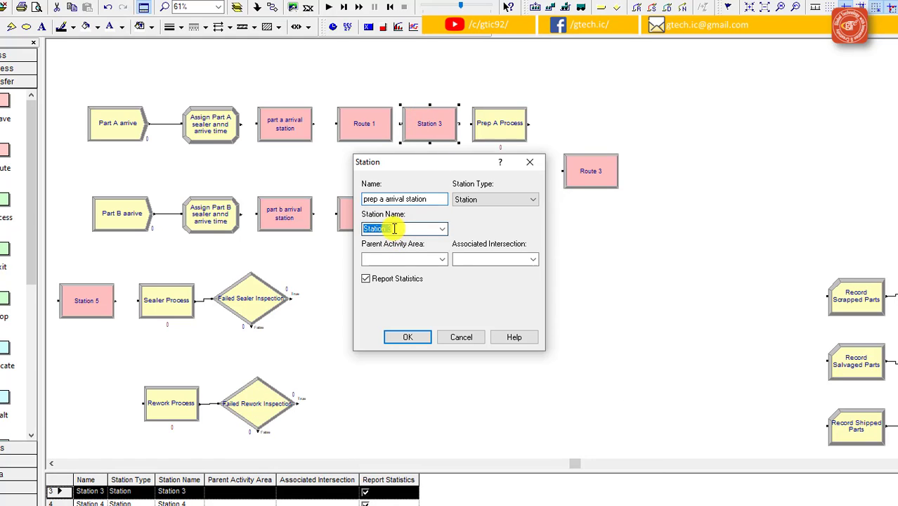
{"action": "left_click_drag", "start_coordinate": [394, 229], "coordinate": [365, 225]}
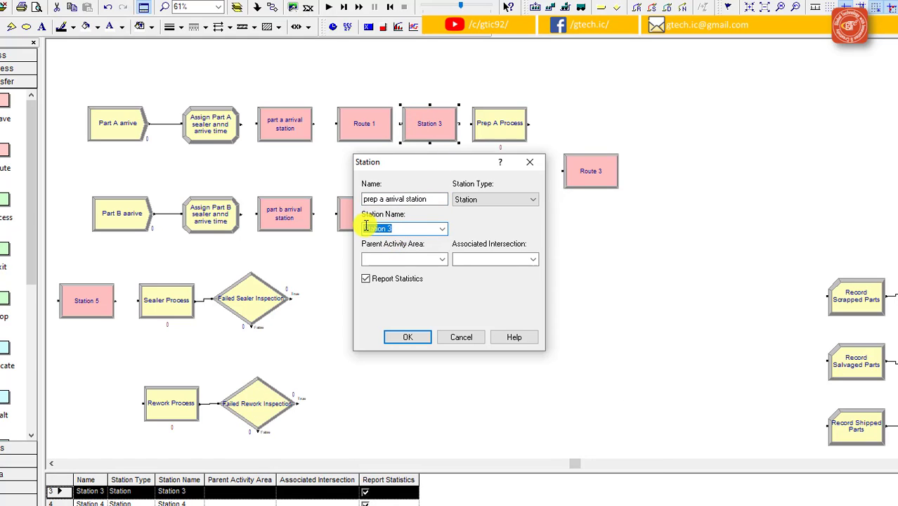
{"action": "key", "text": "BackSpace"}
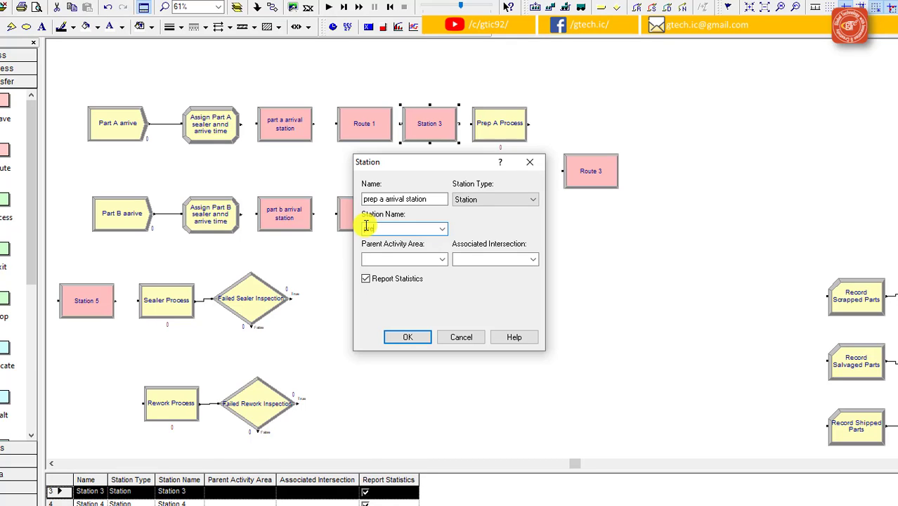
{"action": "type", "text": "prep a arrival"}
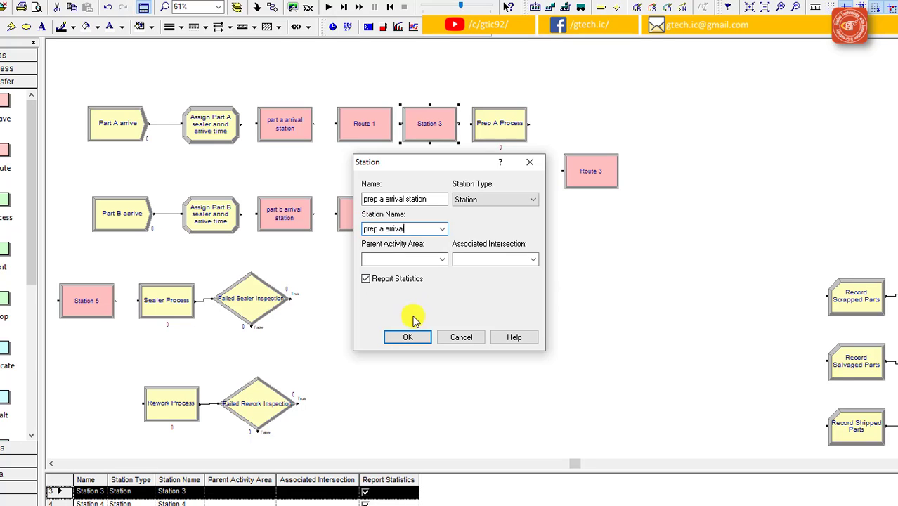
{"action": "left_click", "coordinate": [408, 337]}
- Rename the Station 4 module to "prep b arrival station" and set its station name to "prep b station"
{"action": "left_click", "coordinate": [447, 216]}
{"action": "double_click", "coordinate": [448, 216]}
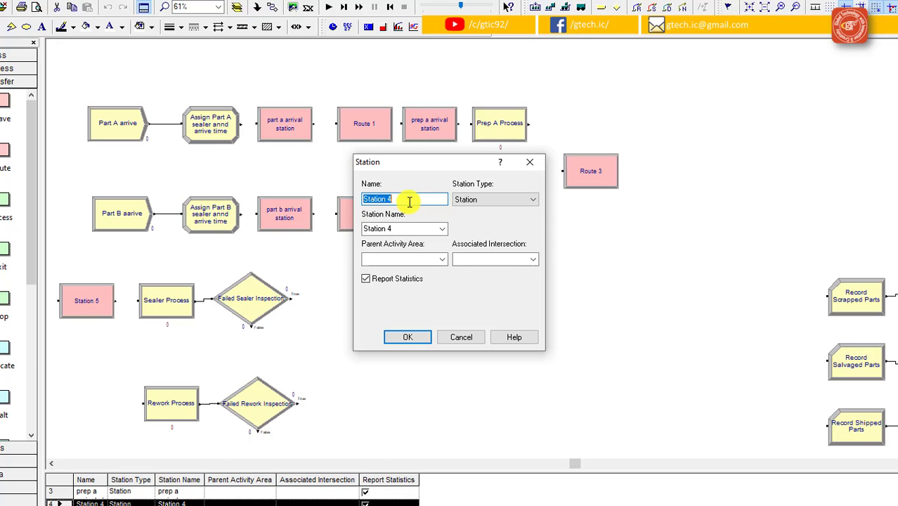
{"action": "type", "text": "prep b arrival station"}
{"action": "left_click_drag", "start_coordinate": [391, 229], "coordinate": [364, 230]}
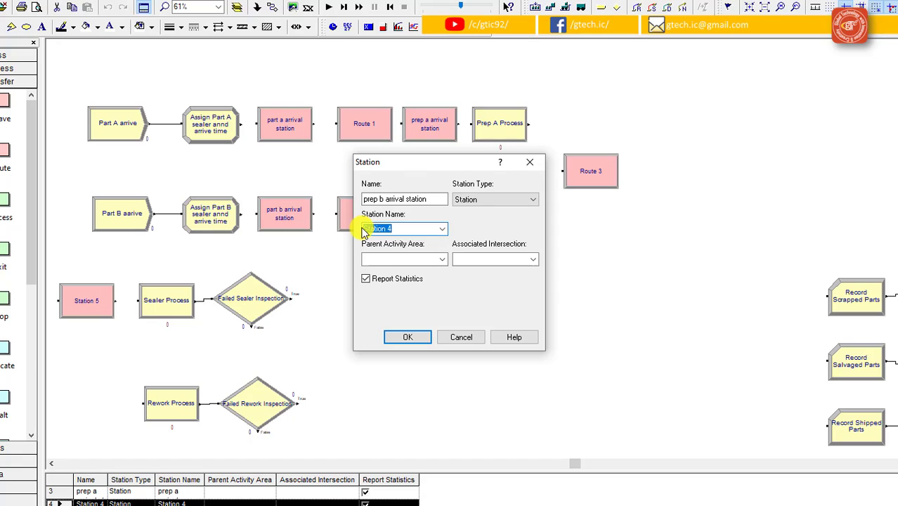
{"action": "key", "text": "BackSpace"}
{"action": "type", "text": "prep b"}
{"action": "key", "text": "BackSpace"}
{"action": "type", "text": "station"}
{"action": "left_click", "coordinate": [407, 337]}
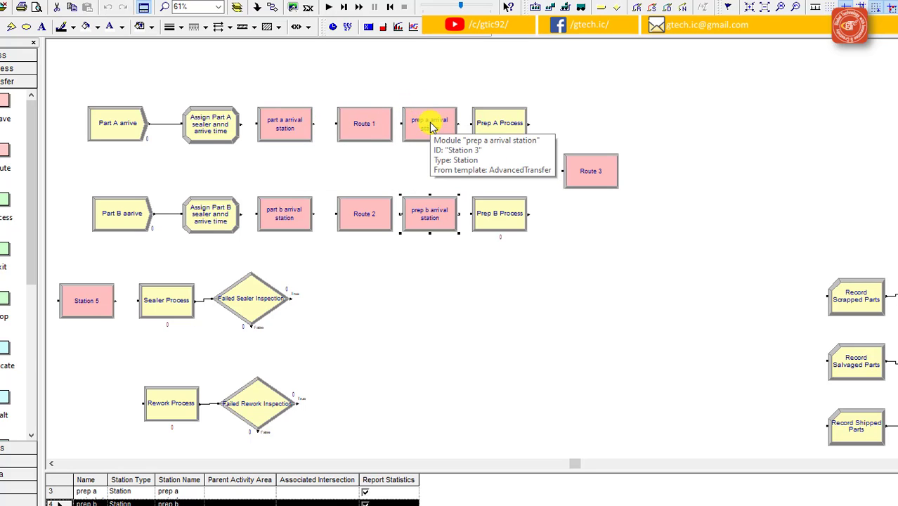
- Rename the Route 1 module to "route to prep a" and set its route time to 2 minutes
{"action": "double_click", "coordinate": [357, 123]}
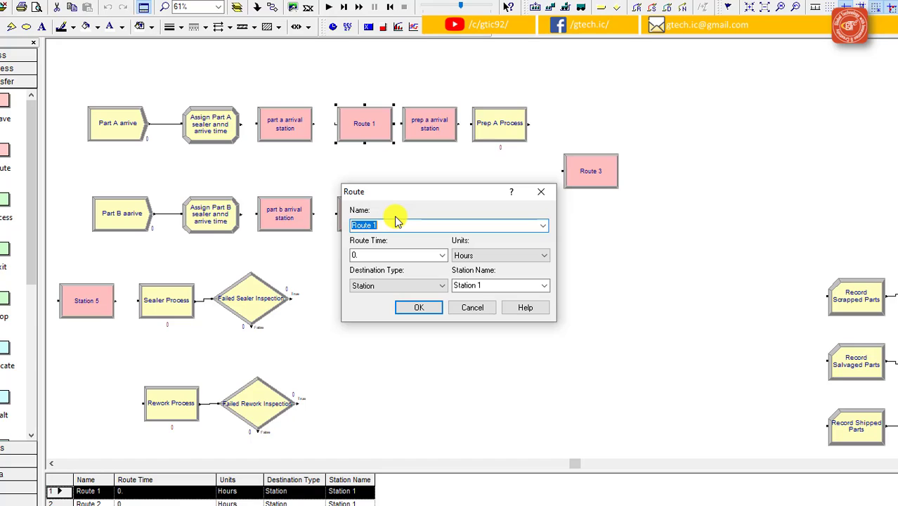
{"action": "type", "text": "route to prep a"}
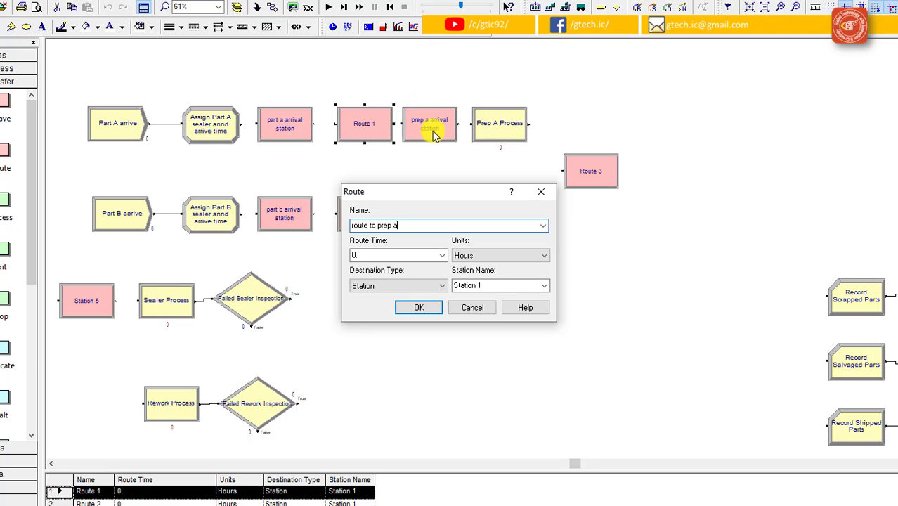
{"action": "double_click", "coordinate": [357, 255]}
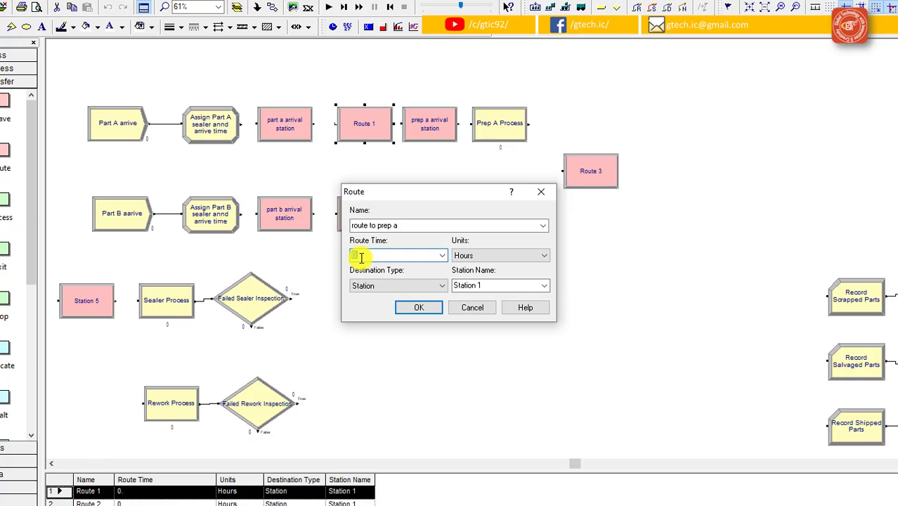
{"action": "type", "text": "2"}
{"action": "left_click", "coordinate": [478, 256]}
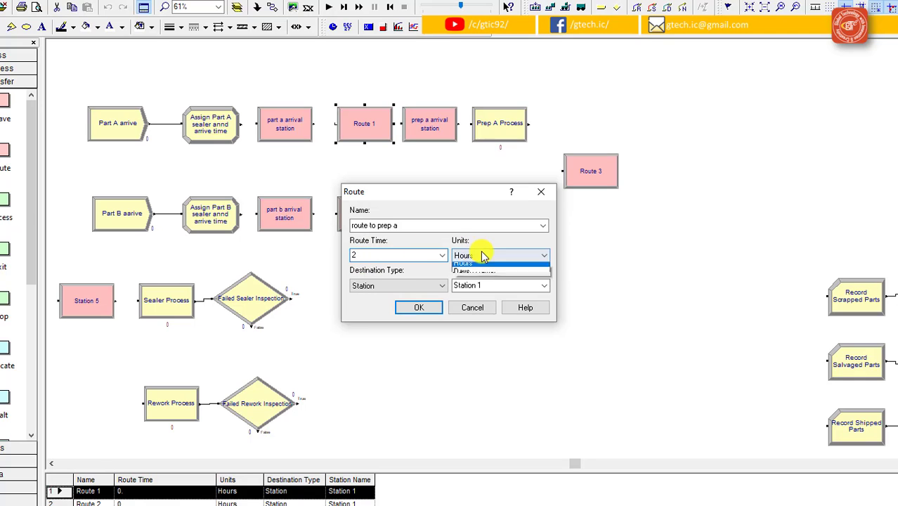
{"action": "left_click", "coordinate": [486, 276]}
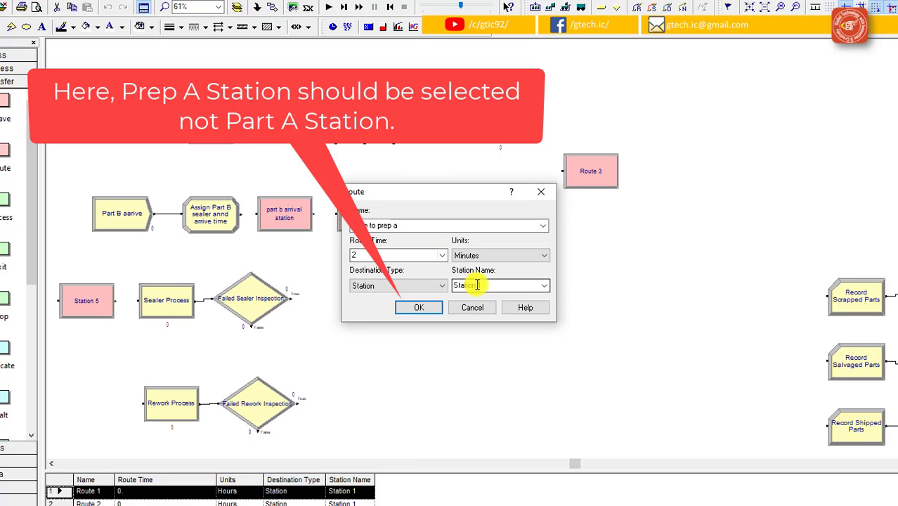
{"action": "left_click", "coordinate": [526, 286]}
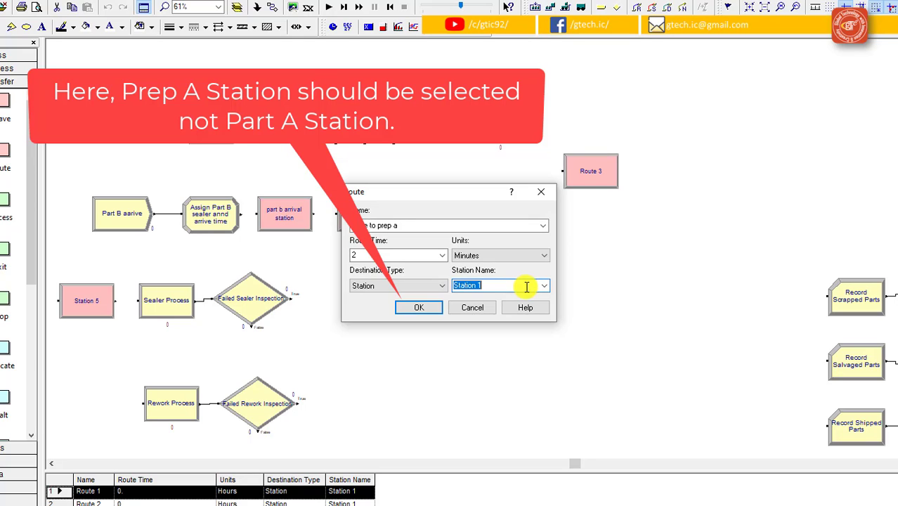
{"action": "left_click", "coordinate": [546, 285]}
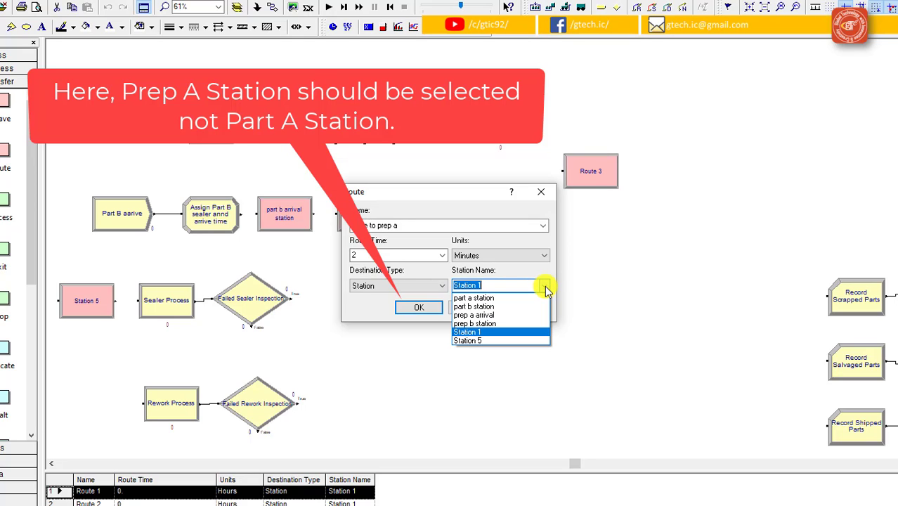
{"action": "left_click", "coordinate": [507, 315]}
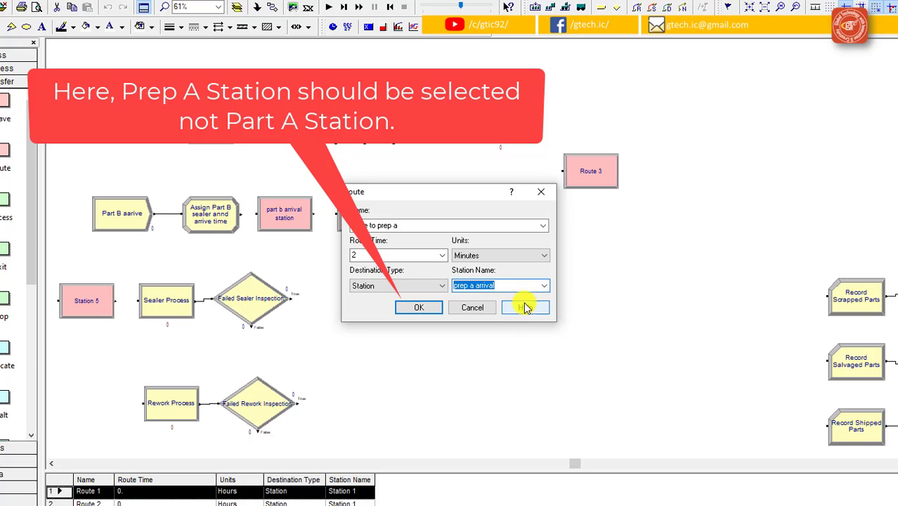
- Set the destination station of the "route to prep a" module to "part a station" and accept the settings
{"action": "left_click", "coordinate": [542, 286]}
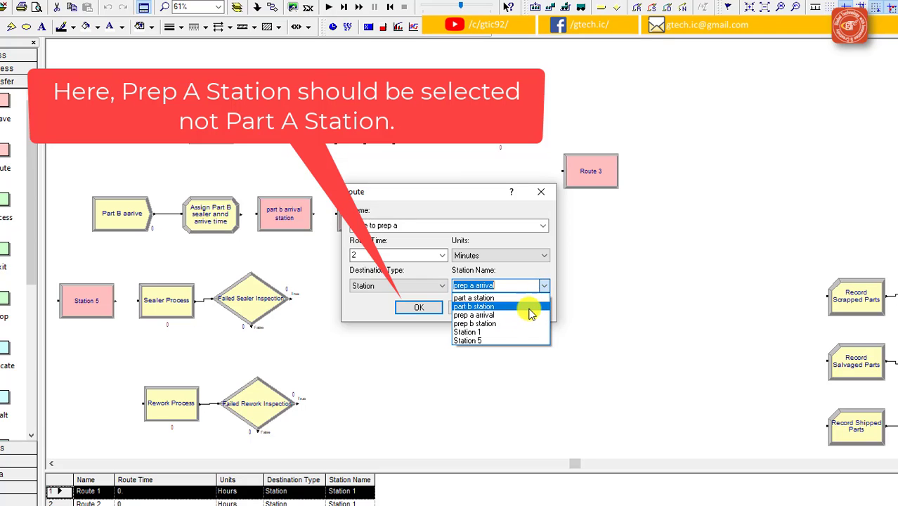
{"action": "left_click", "coordinate": [528, 298]}
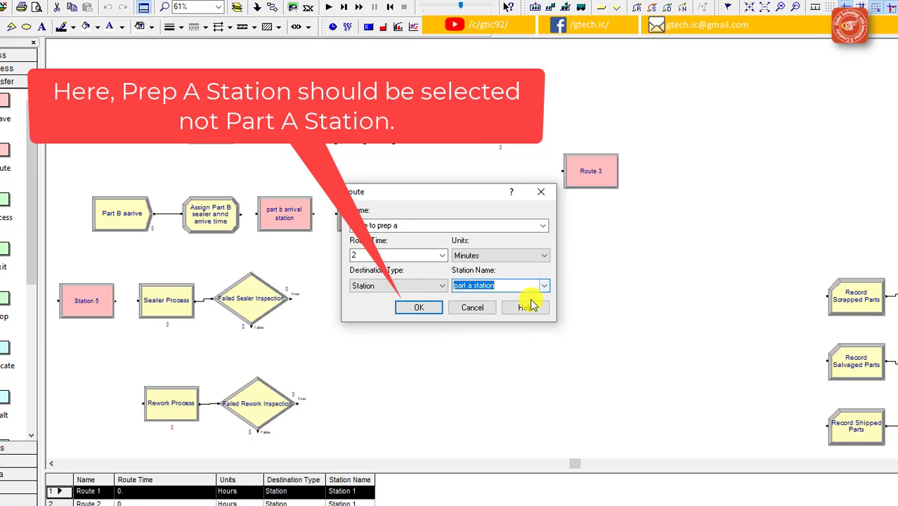
{"action": "left_click", "coordinate": [526, 286]}
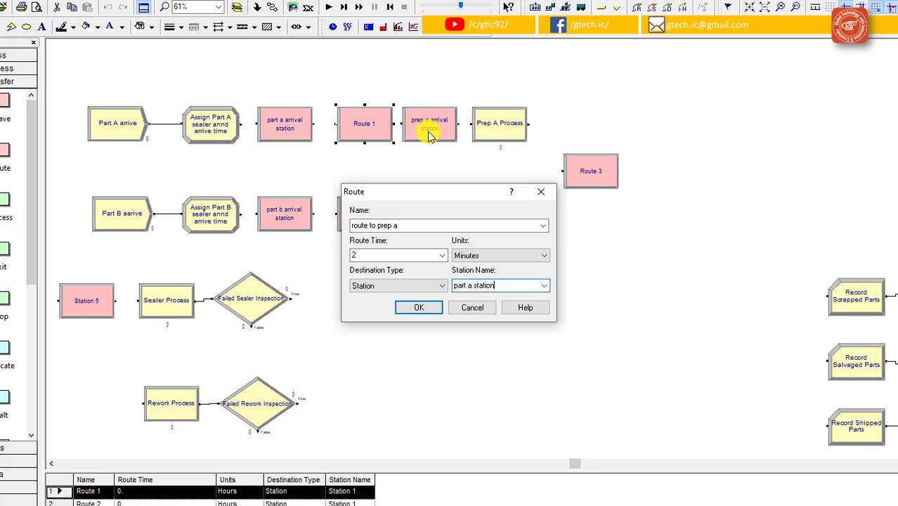
{"action": "left_click", "coordinate": [419, 307]}
- Rename the Route 2 module to "route to prep b" and set its route time to 2 minutes
{"action": "left_click", "coordinate": [367, 229]}
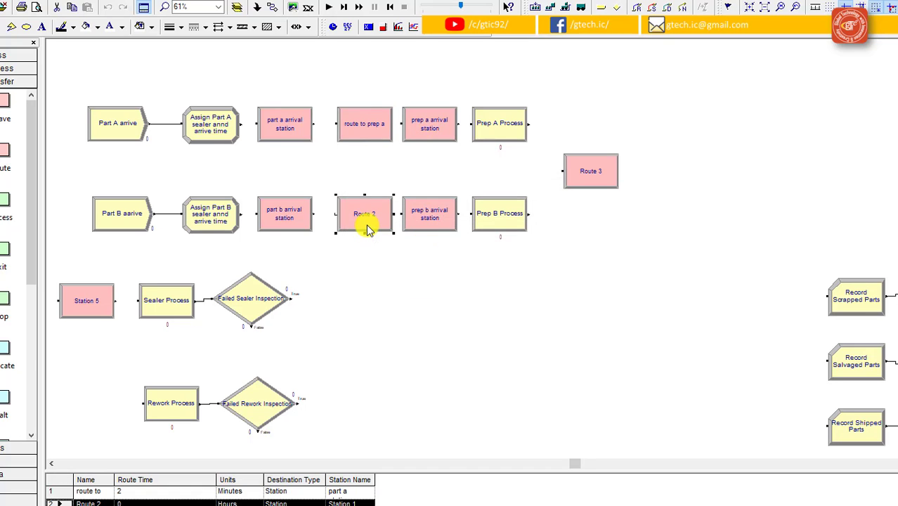
{"action": "double_click", "coordinate": [366, 229]}
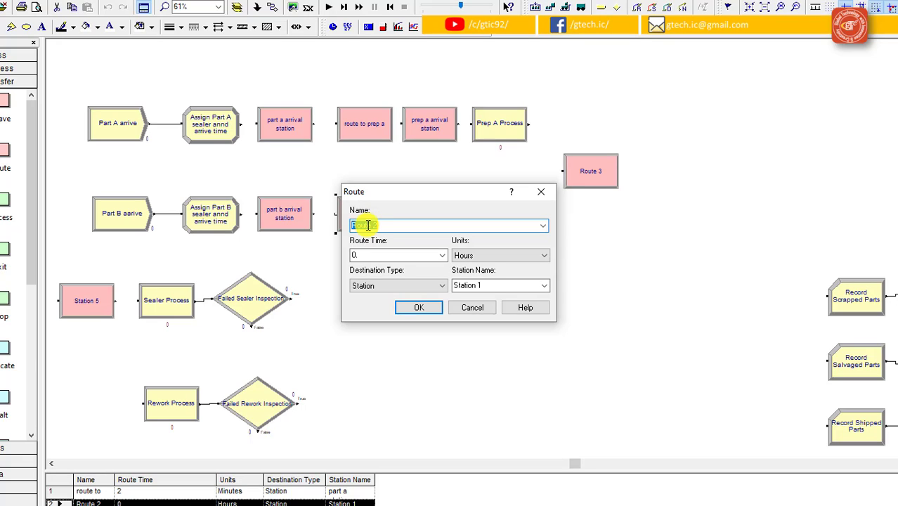
{"action": "type", "text": "route to prep b"}
{"action": "double_click", "coordinate": [369, 255]}
{"action": "type", "text": "2"}
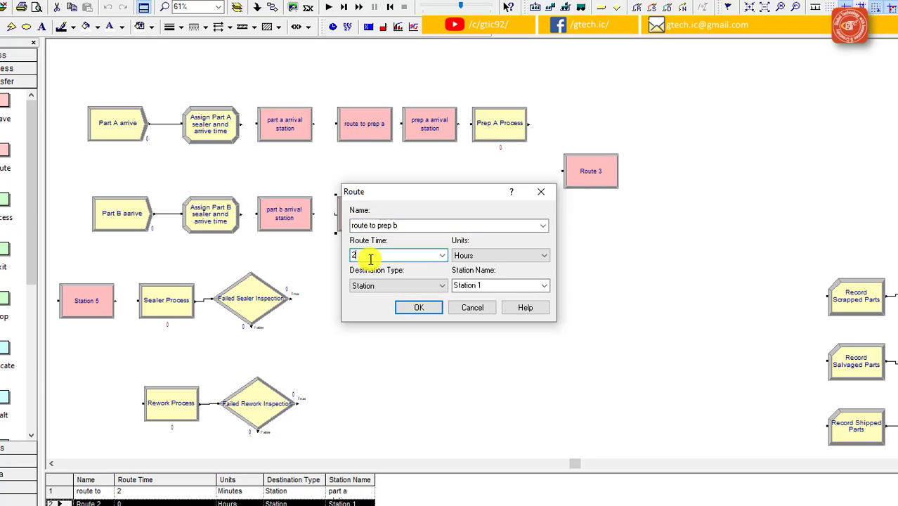
{"action": "left_click", "coordinate": [463, 255]}
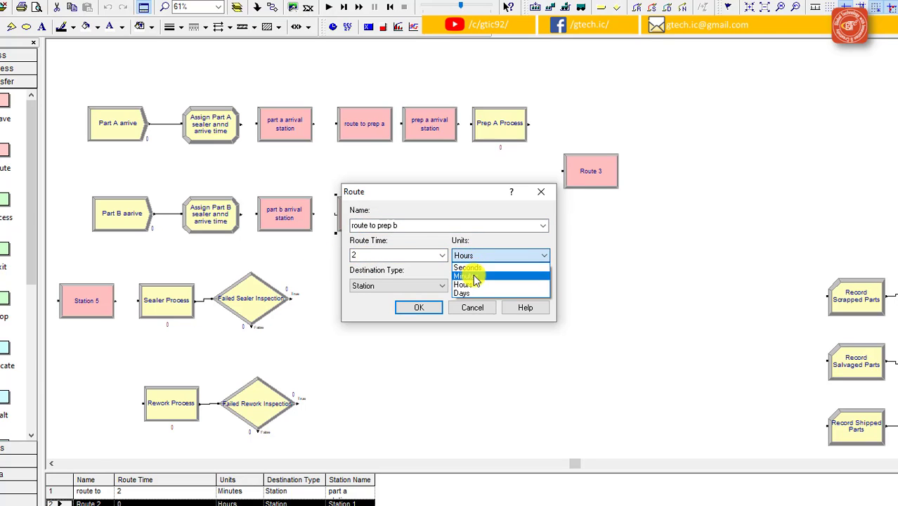
{"action": "left_click", "coordinate": [465, 271]}
- Set the destination station of the "route to prep b" module to "prep b station" and accept the settings
{"action": "left_click", "coordinate": [541, 284]}
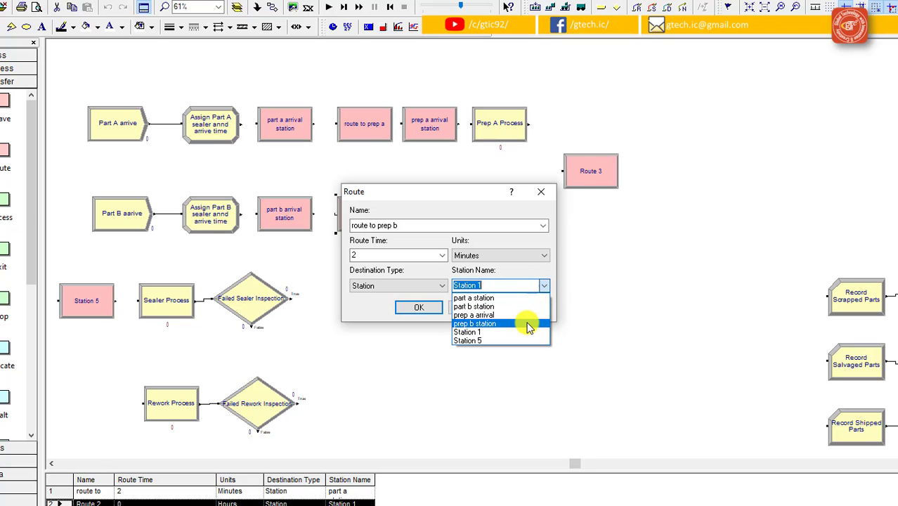
{"action": "left_click", "coordinate": [528, 324]}
{"action": "left_click", "coordinate": [434, 309]}
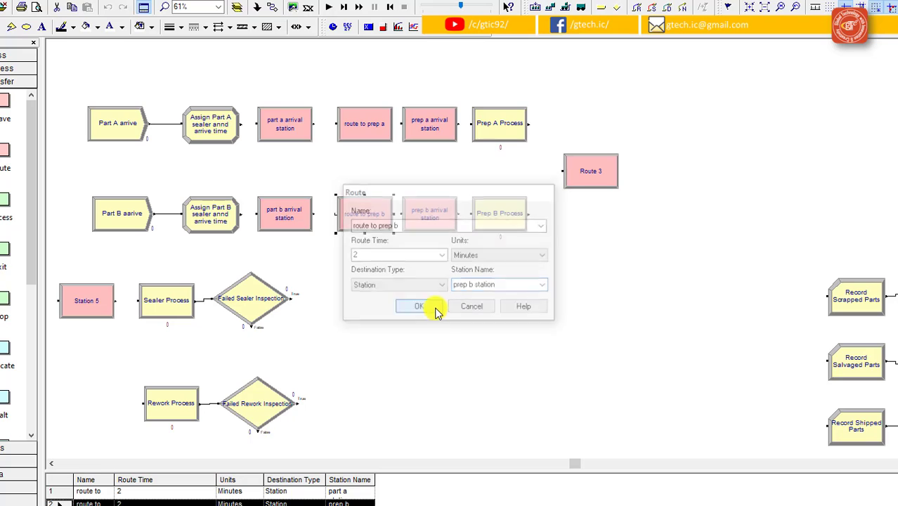
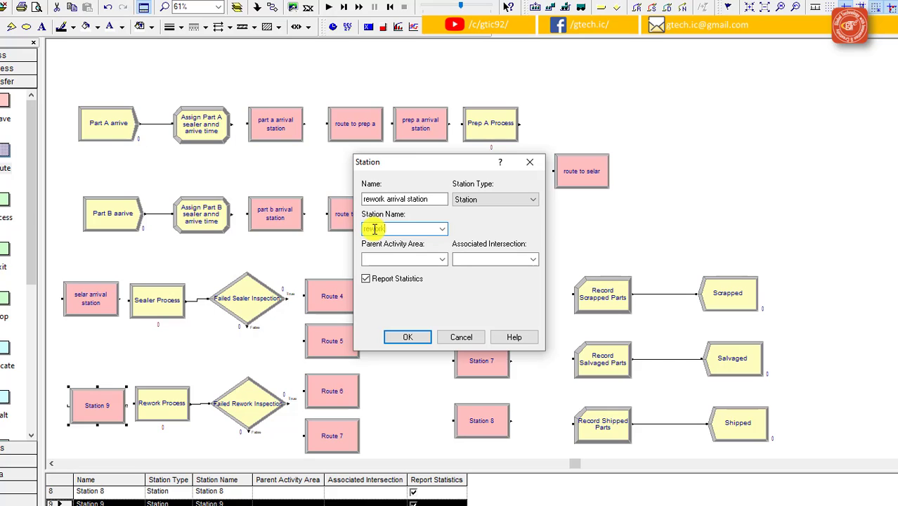
- Set the station name of the "rework arrival station" module to "rework station" and accept the settings
{"action": "type", "text": "tation"}
{"action": "left_click", "coordinate": [402, 337]}
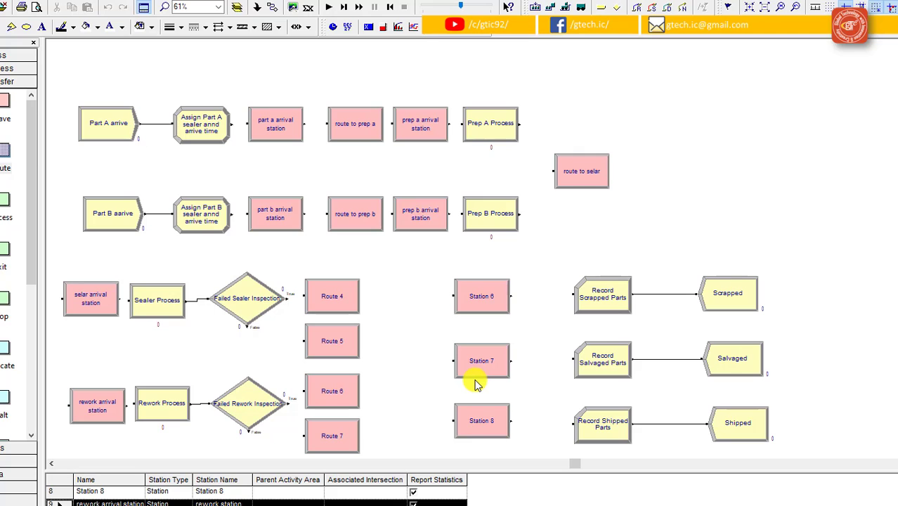
- Rename the Station 6 module to "scrapped parts arrival station" and set its station name to "scrapped station"
{"action": "double_click", "coordinate": [501, 298]}
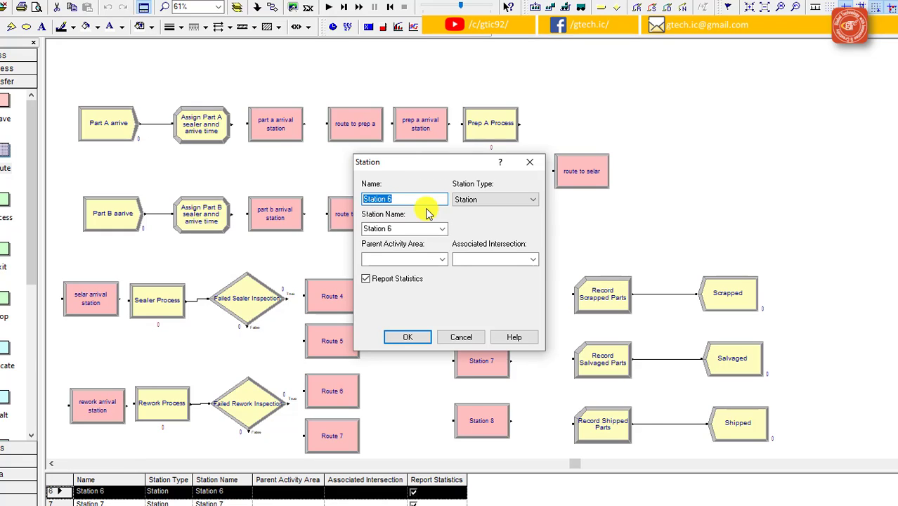
{"action": "type", "text": "scraped parts arrival station"}
{"action": "double_click", "coordinate": [405, 230]}
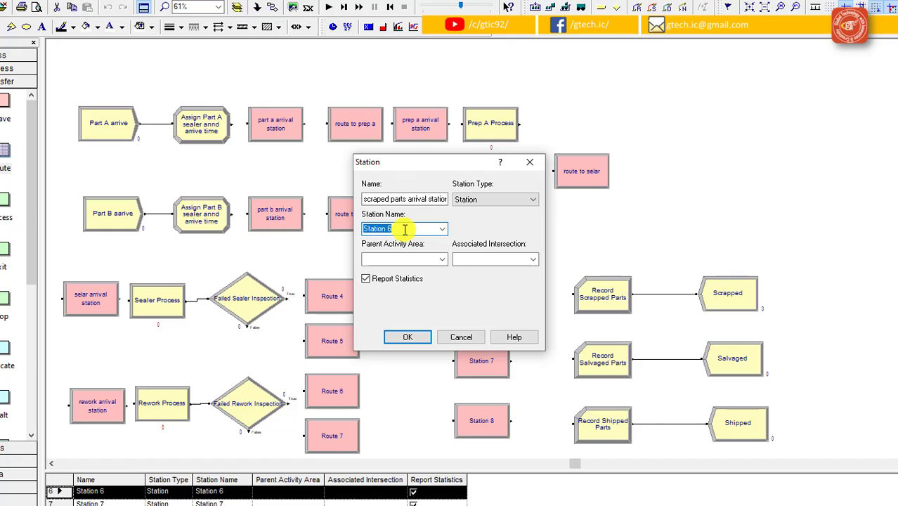
{"action": "type", "text": "scrapped s"}
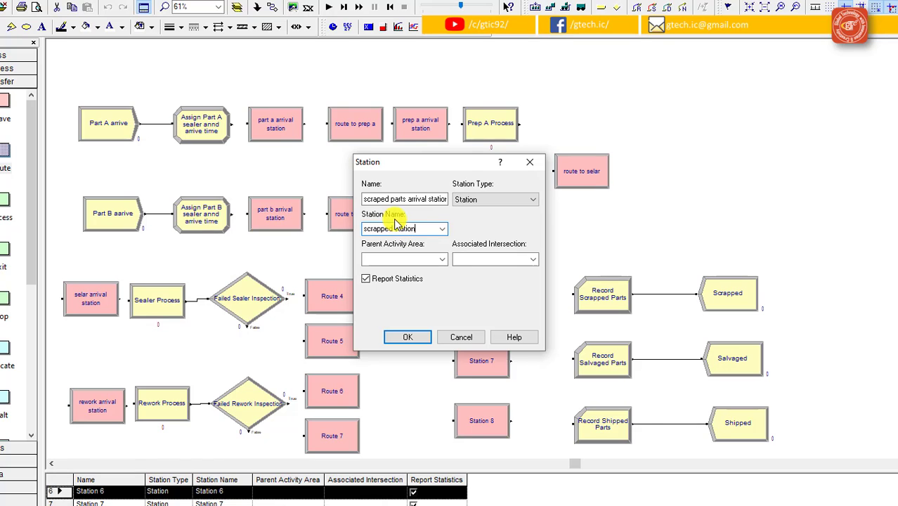
{"action": "left_click", "coordinate": [380, 201]}
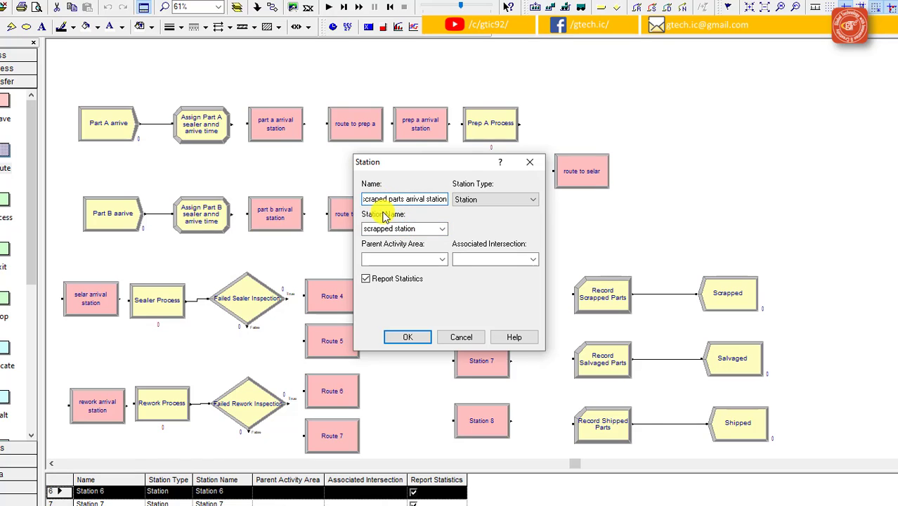
{"action": "type", "text": "p"}
{"action": "left_click", "coordinate": [385, 228]}
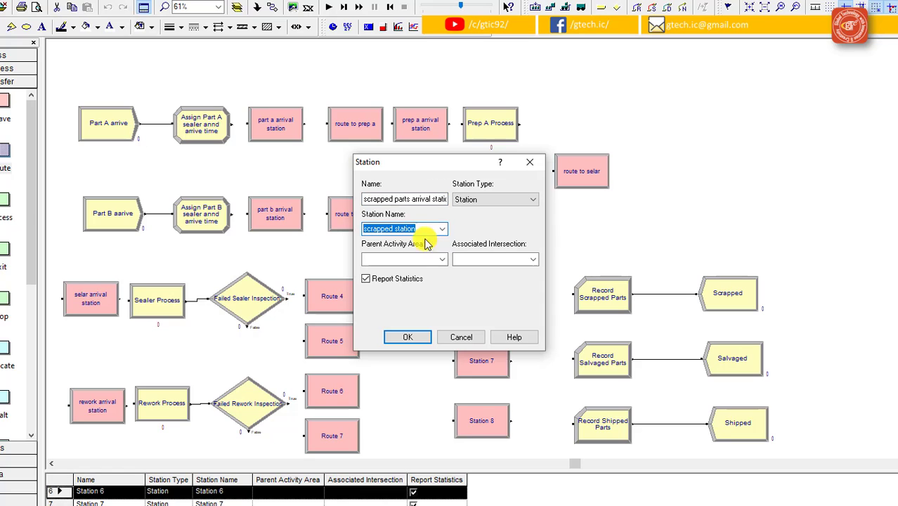
{"action": "left_click", "coordinate": [407, 337]}
- Rename the Station 7 module to "salvages parts arrival station" and set its station name to "salvaged station"
{"action": "double_click", "coordinate": [490, 362]}
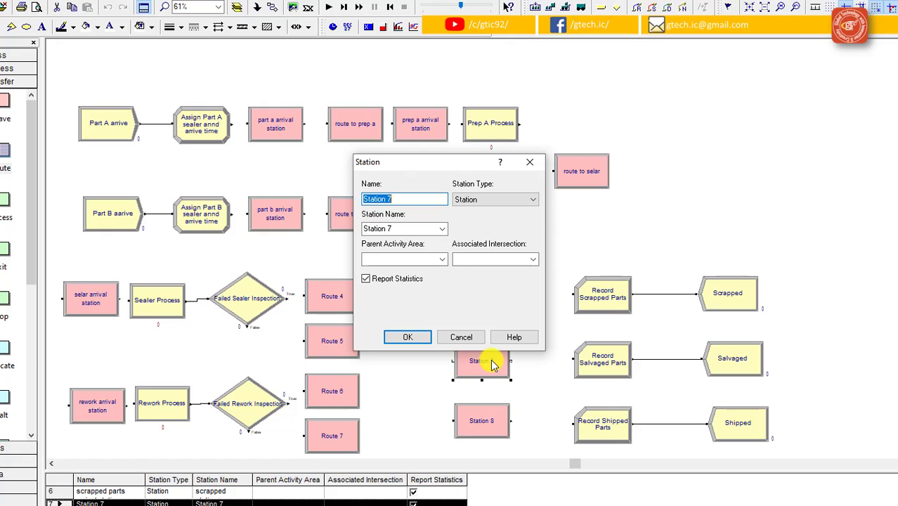
{"action": "type", "text": "salvages parts arrival stat"}
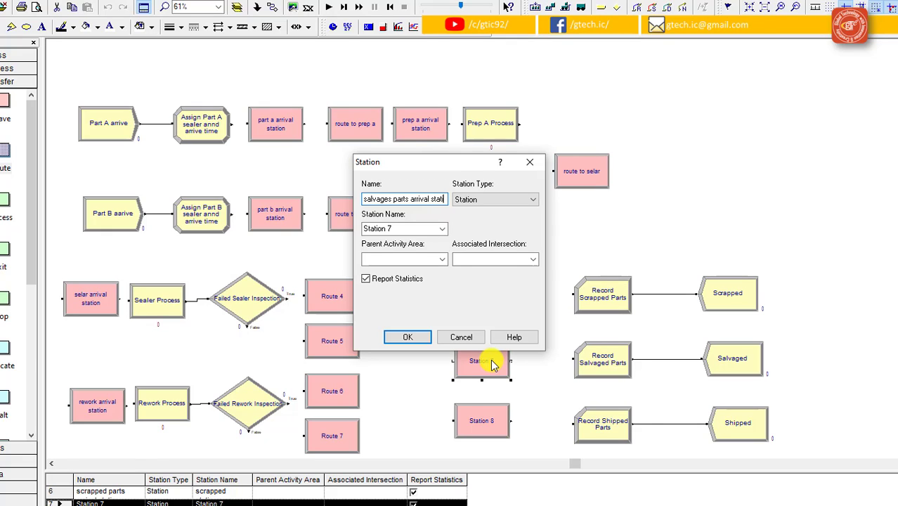
{"action": "type", "text": "ion"}
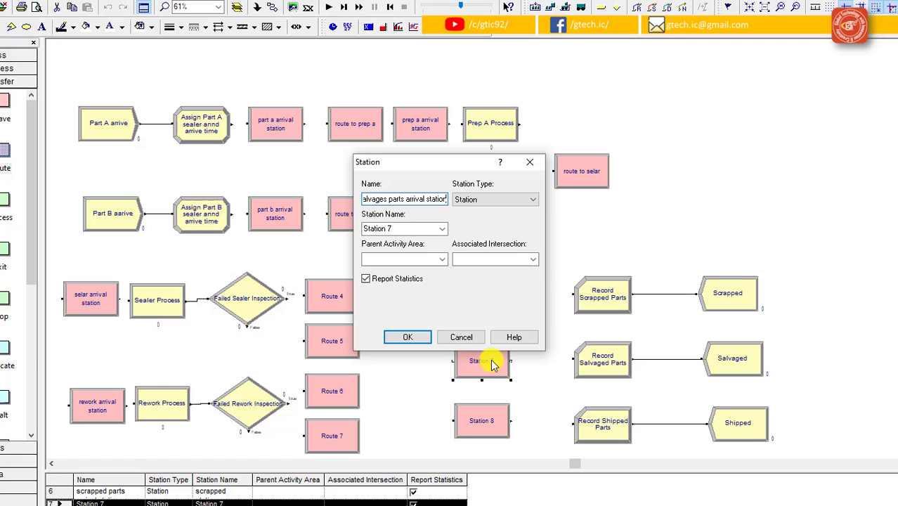
{"action": "left_click", "coordinate": [395, 229]}
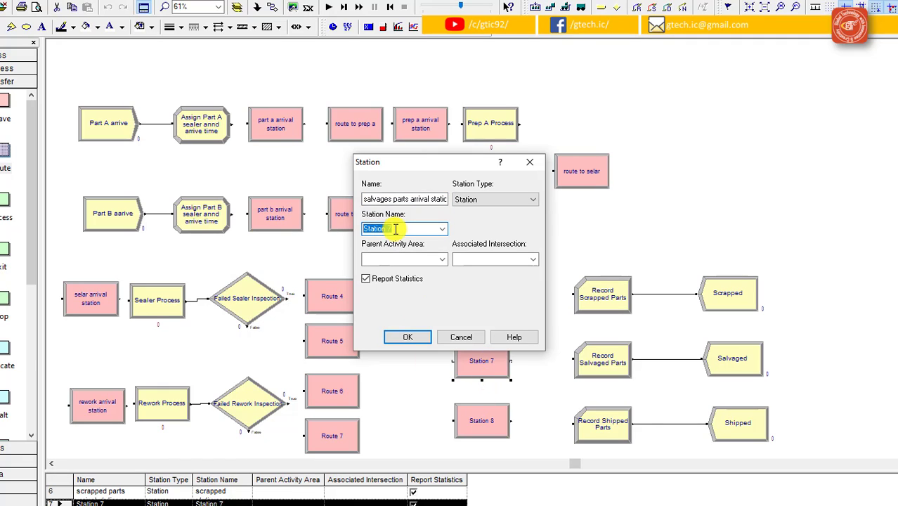
{"action": "type", "text": "salvaged station"}
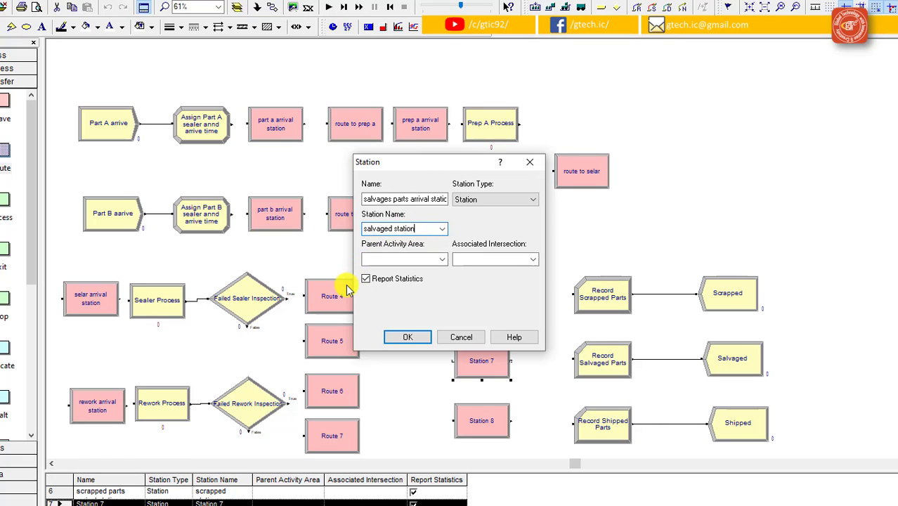
{"action": "left_click", "coordinate": [420, 338]}
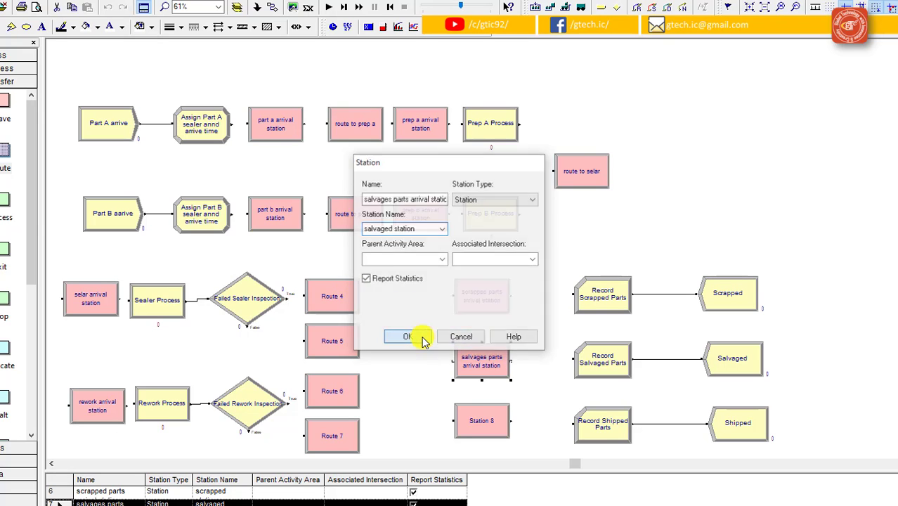
- Rename the Station 8 module to "shipped parts arrival station" and set its station name to "shipped station"
{"action": "double_click", "coordinate": [482, 420]}
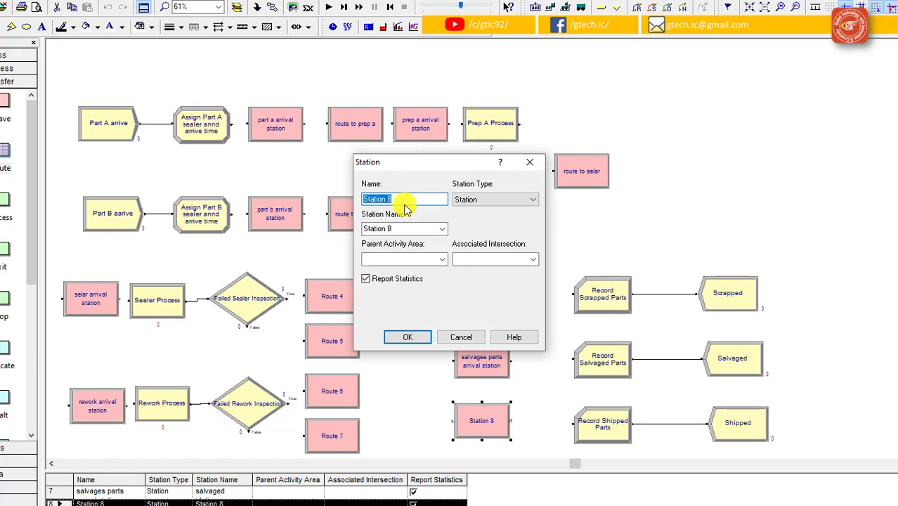
{"action": "type", "text": "shipped pa"}
{"action": "key", "text": "BackSpace"}
{"action": "type", "text": "arts arrival station"}
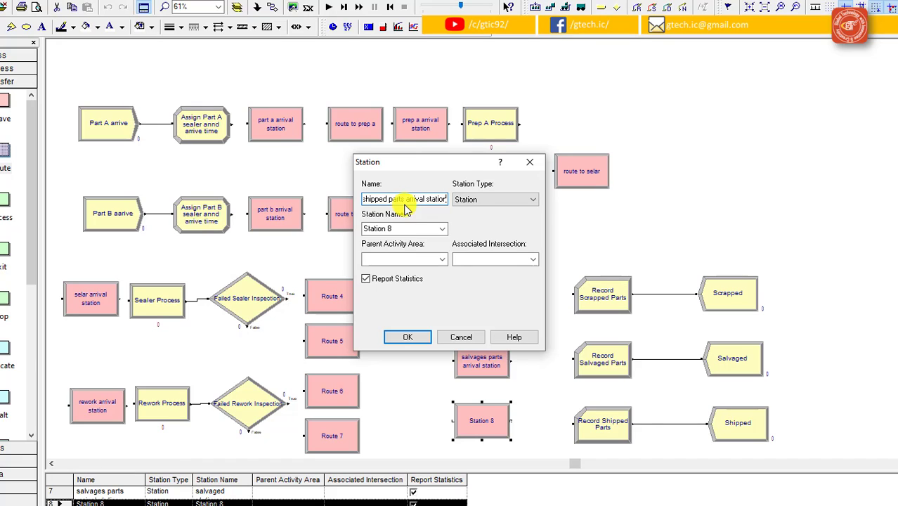
{"action": "left_click", "coordinate": [406, 229]}
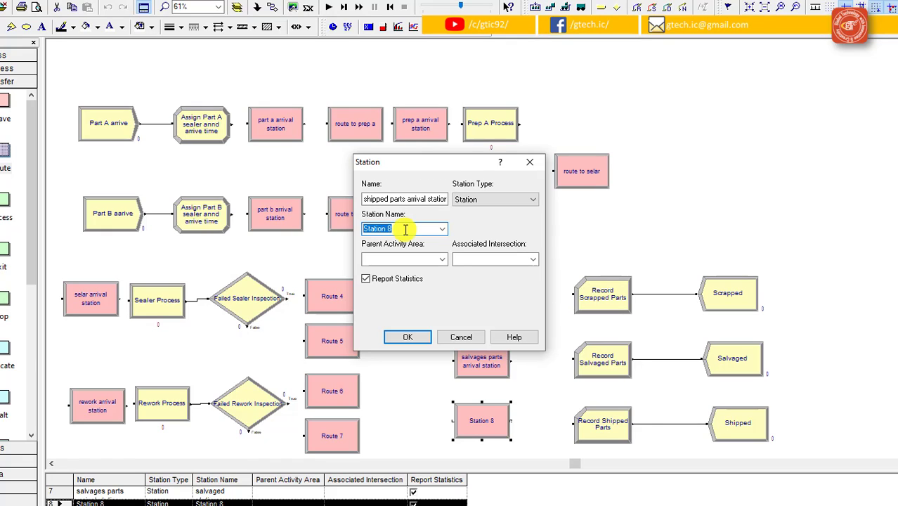
{"action": "type", "text": "shipped parts arrival station"}
{"action": "left_click", "coordinate": [408, 337]}
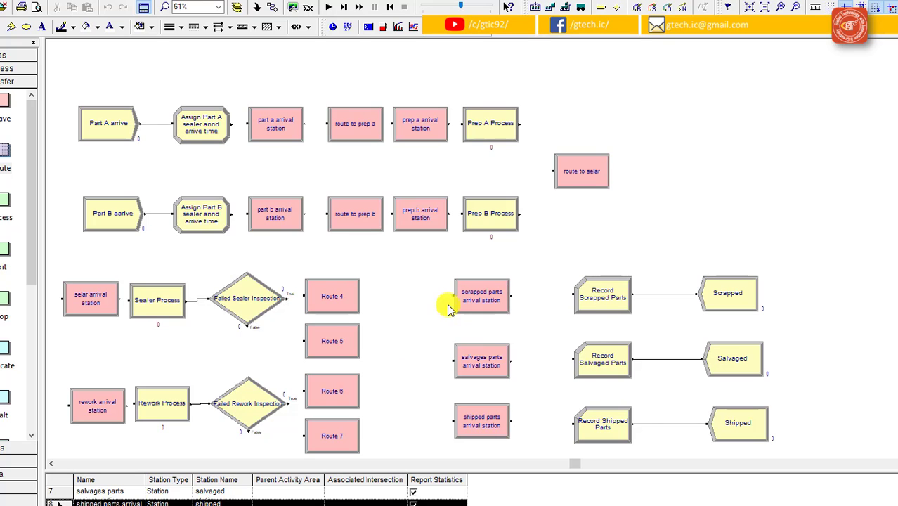
- Rename the Route 4 module to "route to rework" and set its route time to 2 minutes
{"action": "double_click", "coordinate": [352, 295]}
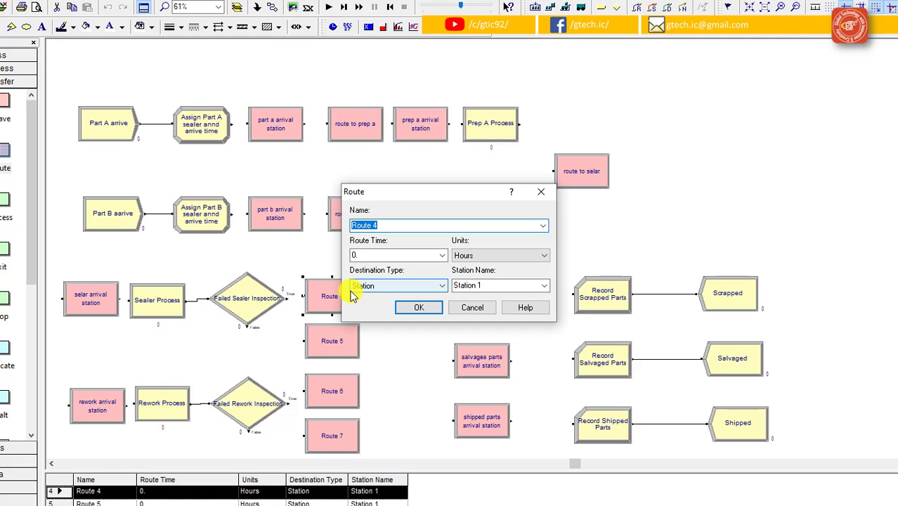
{"action": "type", "text": "r"}
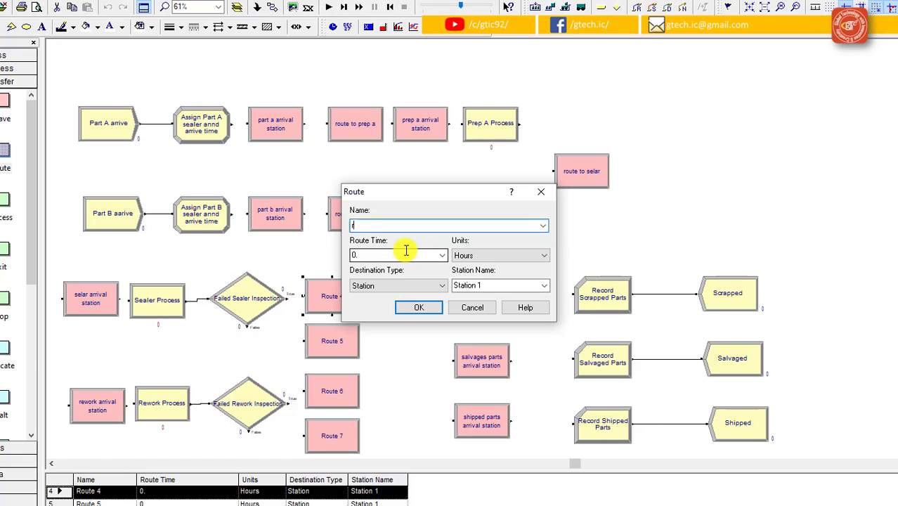
{"action": "type", "text": "oute to rew"}
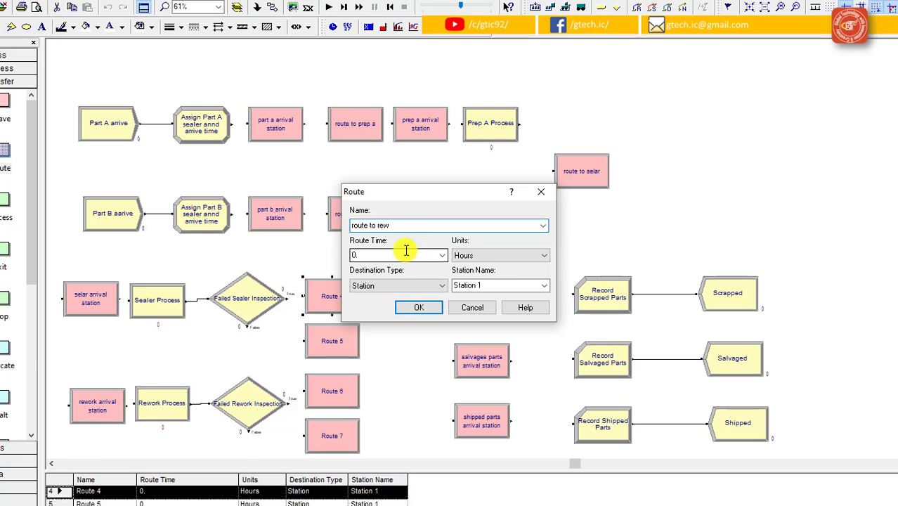
{"action": "type", "text": "ork"}
{"action": "double_click", "coordinate": [396, 254]}
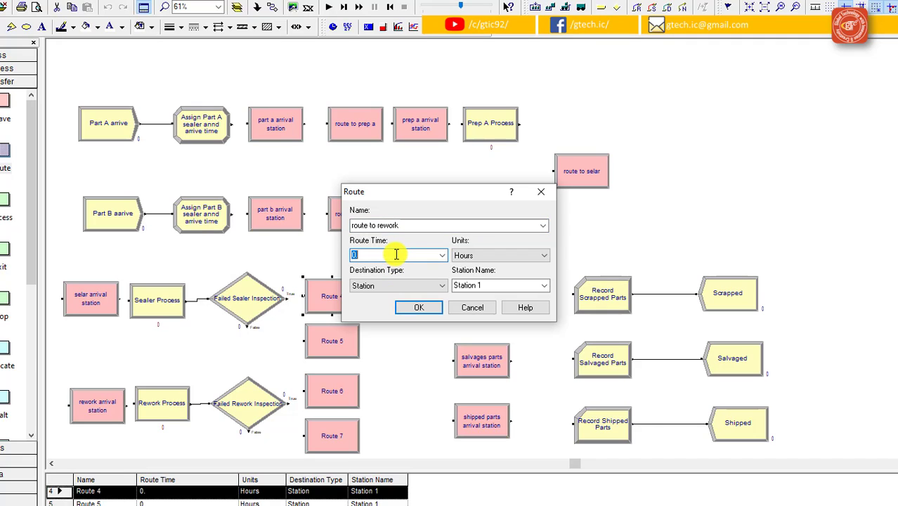
{"action": "type", "text": "2"}
{"action": "left_click", "coordinate": [535, 255]}
{"action": "left_click", "coordinate": [512, 270]}
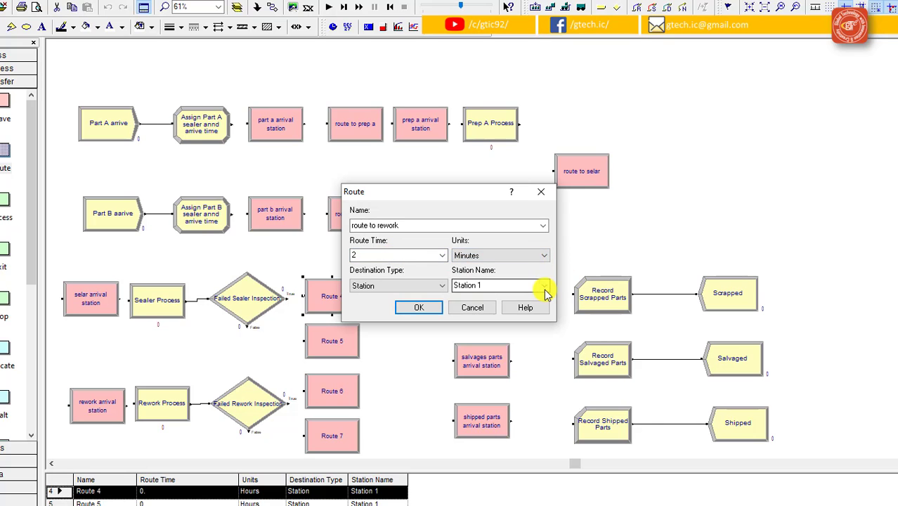
- Set the destination station of the "route to rework" module to "rework station" and accept the settings
{"action": "left_click", "coordinate": [543, 285]}
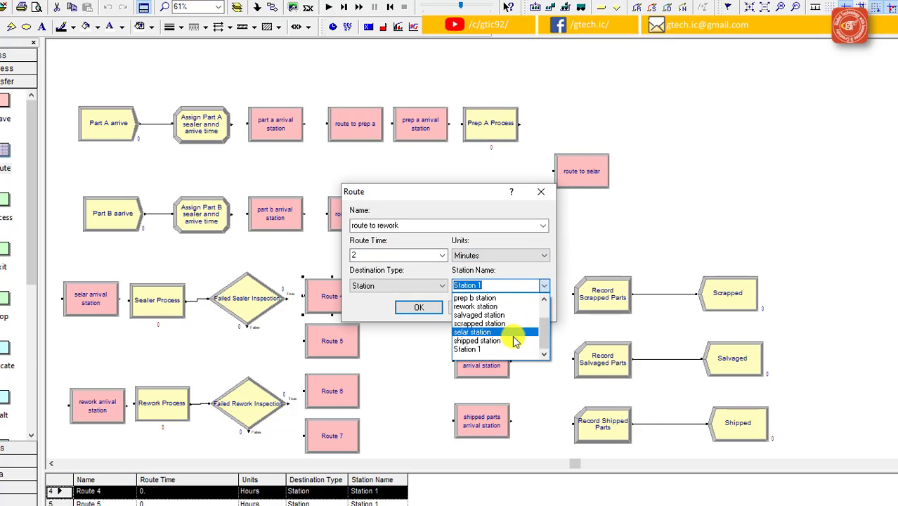
{"action": "scroll", "coordinate": [543, 324], "scroll_direction": "up", "scroll_amount": 2}
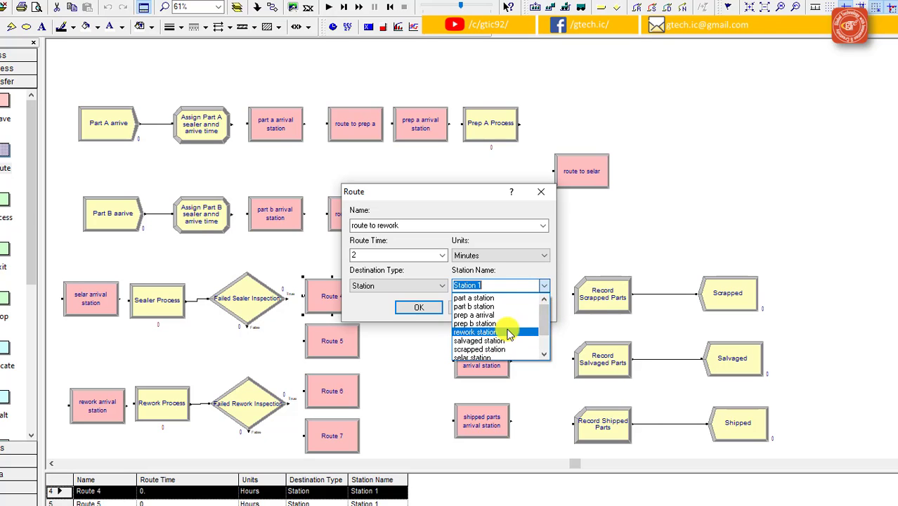
{"action": "left_click", "coordinate": [517, 322]}
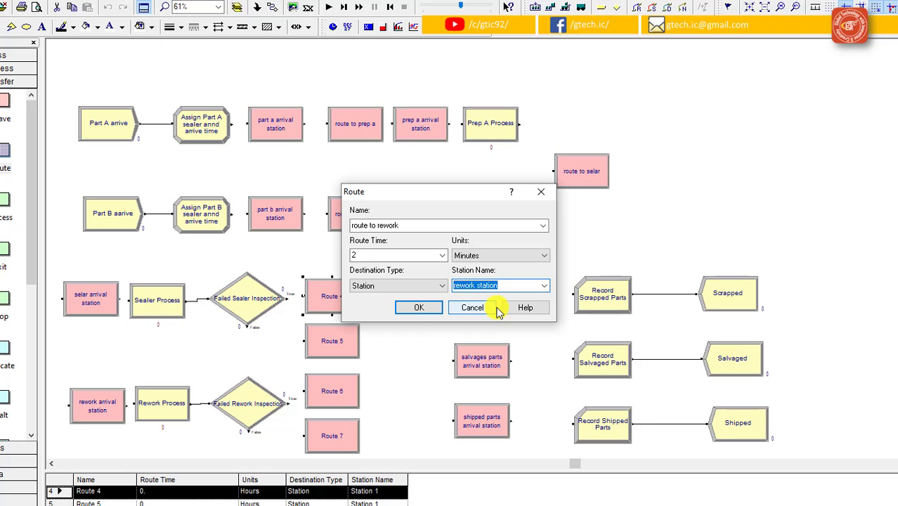
{"action": "left_click", "coordinate": [416, 309]}
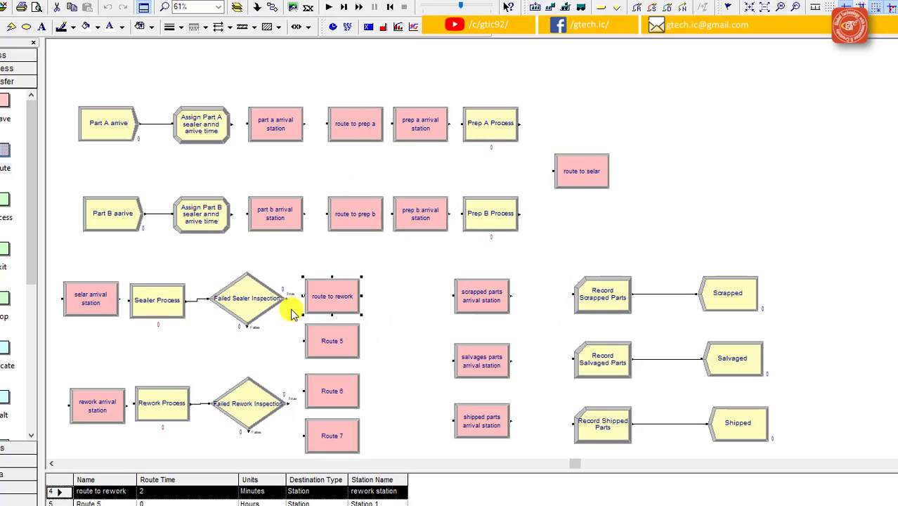
- Review the settings of the Failed Sealer Inspection decision, the "route to rework" module and the rework arrival station
{"action": "double_click", "coordinate": [259, 295]}
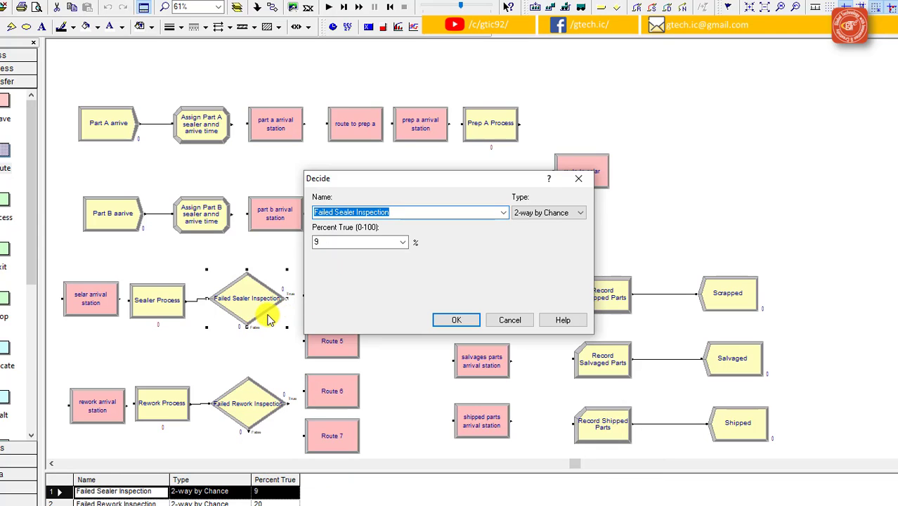
{"action": "left_click", "coordinate": [471, 322]}
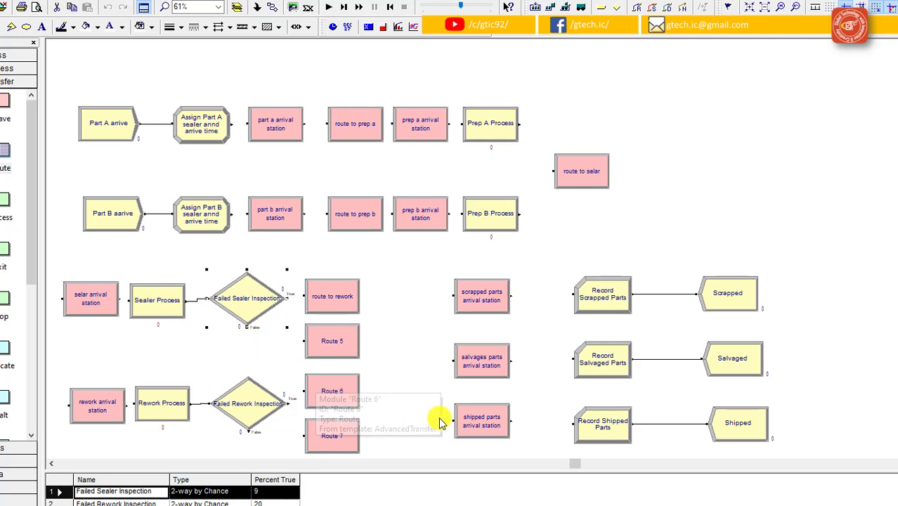
{"action": "double_click", "coordinate": [327, 295]}
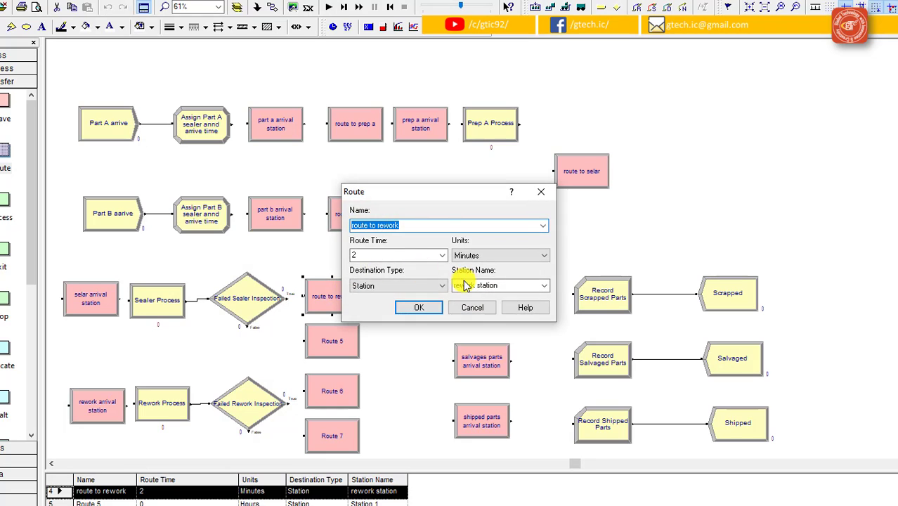
{"action": "left_click", "coordinate": [413, 307]}
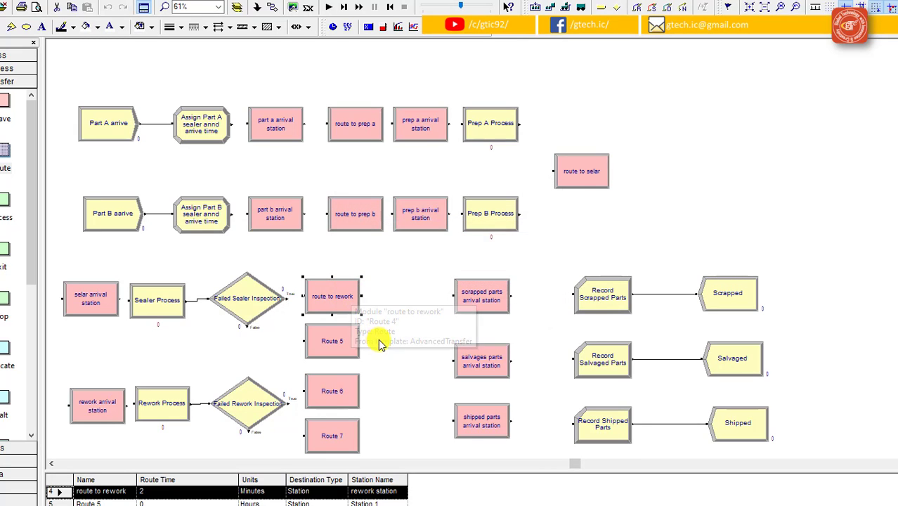
{"action": "double_click", "coordinate": [87, 413]}
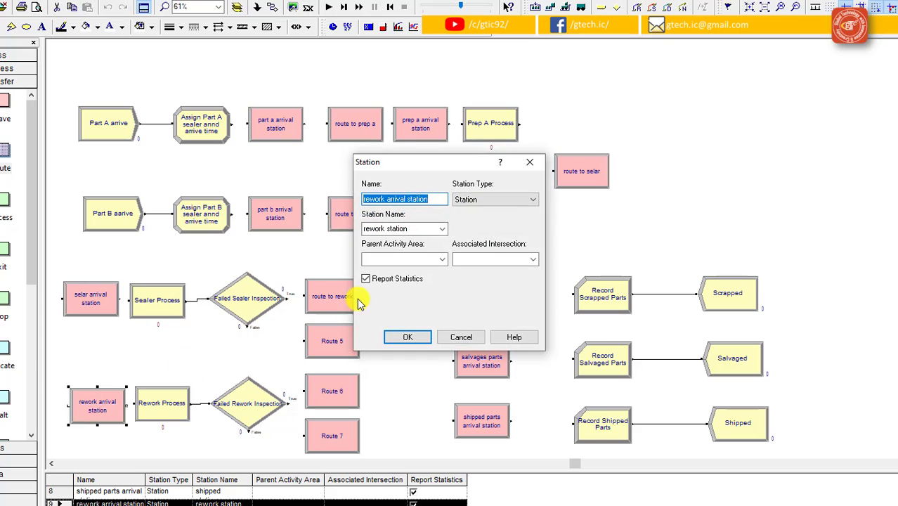
{"action": "left_click", "coordinate": [400, 335]}
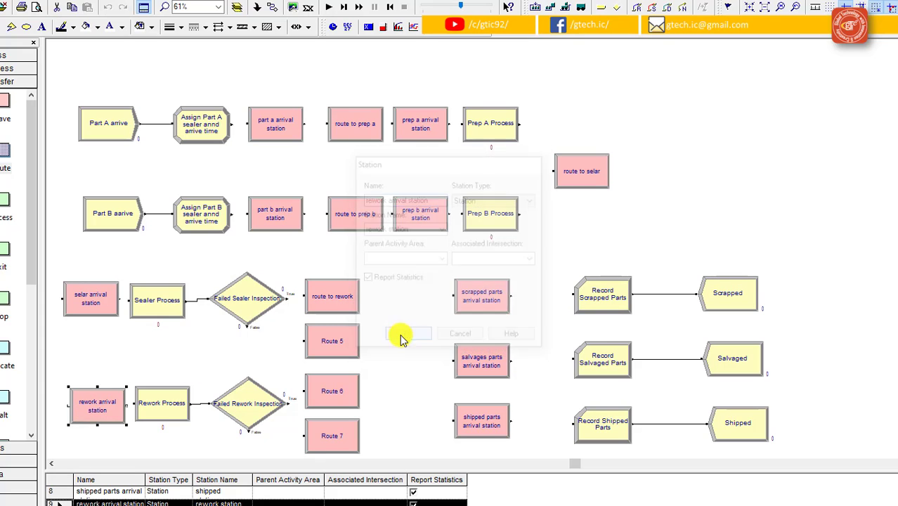
- Rename the Route 5 module to "route to shipped parts" and set its route time to 2 minutes
{"action": "double_click", "coordinate": [330, 339]}
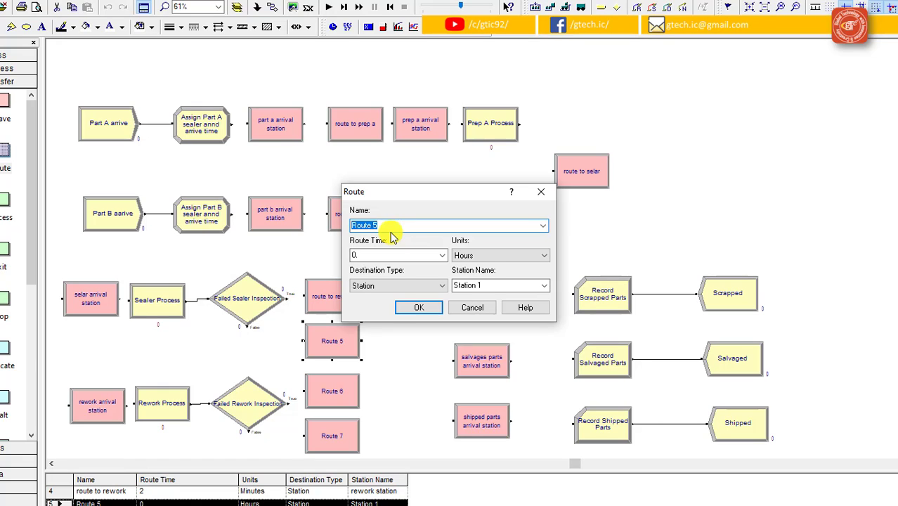
{"action": "type", "text": "route to sh"}
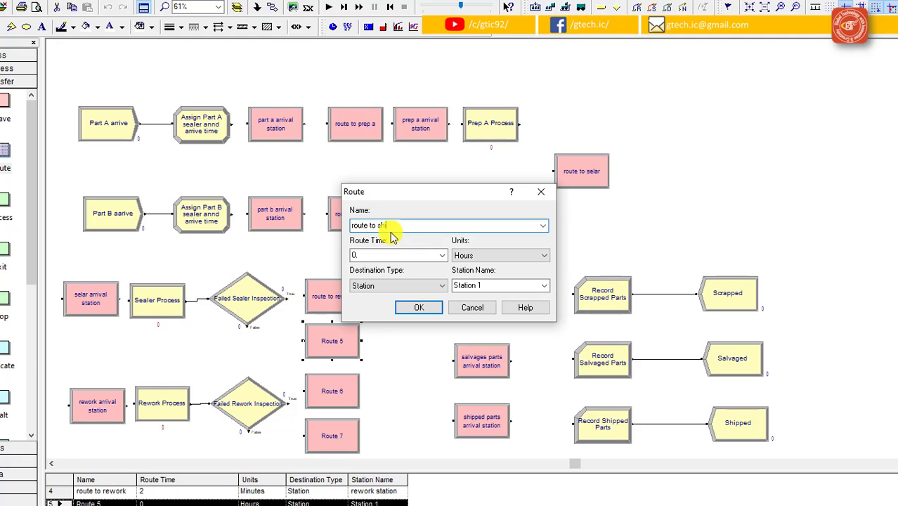
{"action": "type", "text": "ipped parts"}
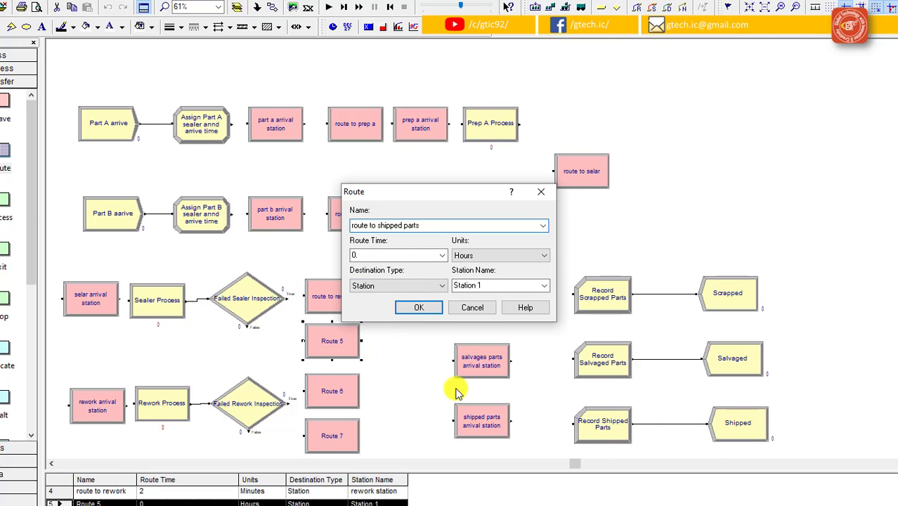
{"action": "double_click", "coordinate": [357, 253]}
{"action": "type", "text": "2"}
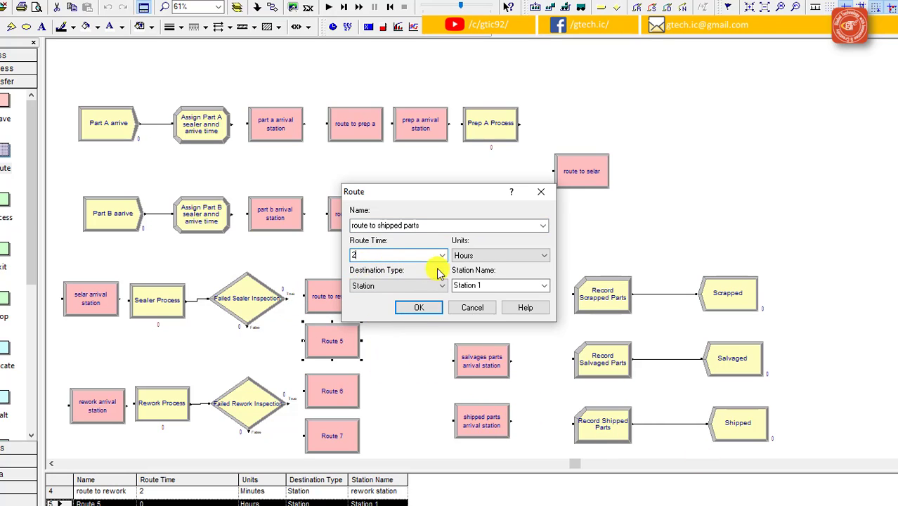
{"action": "left_click", "coordinate": [480, 257]}
{"action": "left_click", "coordinate": [484, 279]}
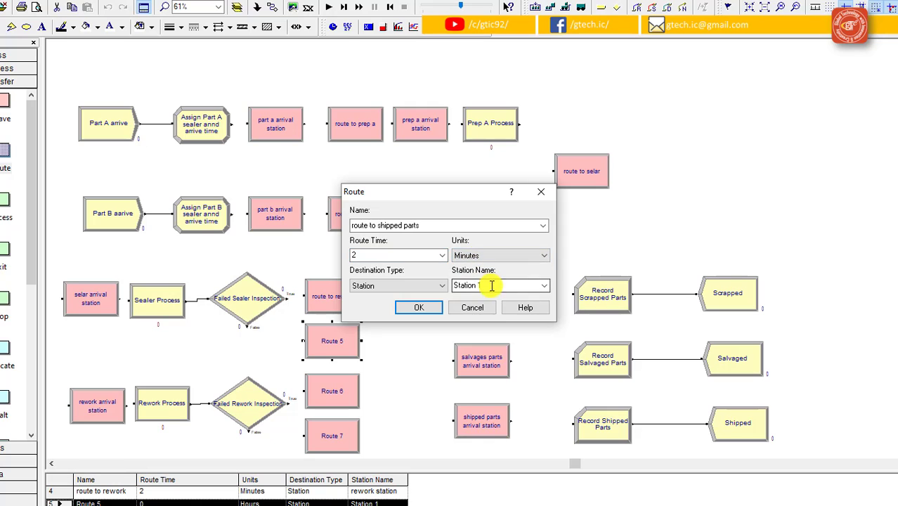
- Set the destination station of the "route to shipped parts" module to "shipped station" and accept the settings
{"action": "left_click", "coordinate": [544, 287]}
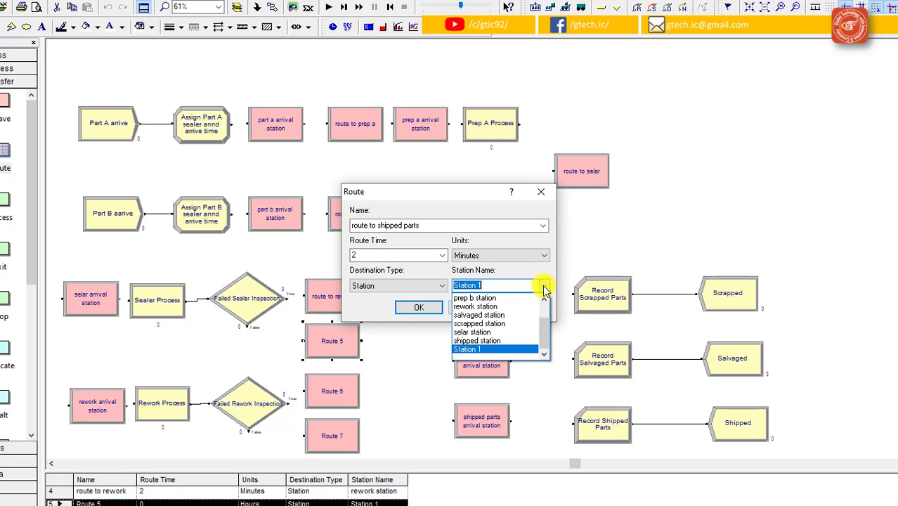
{"action": "left_click", "coordinate": [520, 343]}
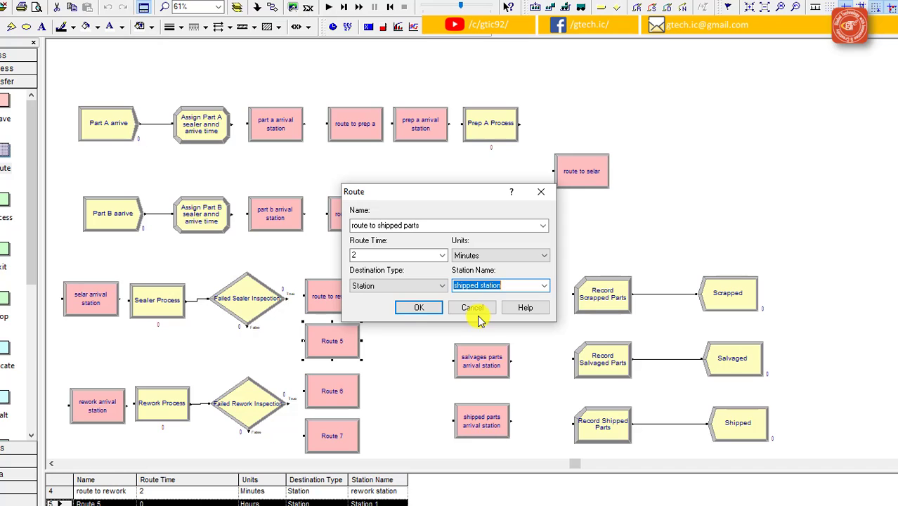
{"action": "left_click", "coordinate": [414, 313]}
{"action": "left_click", "coordinate": [429, 351]}
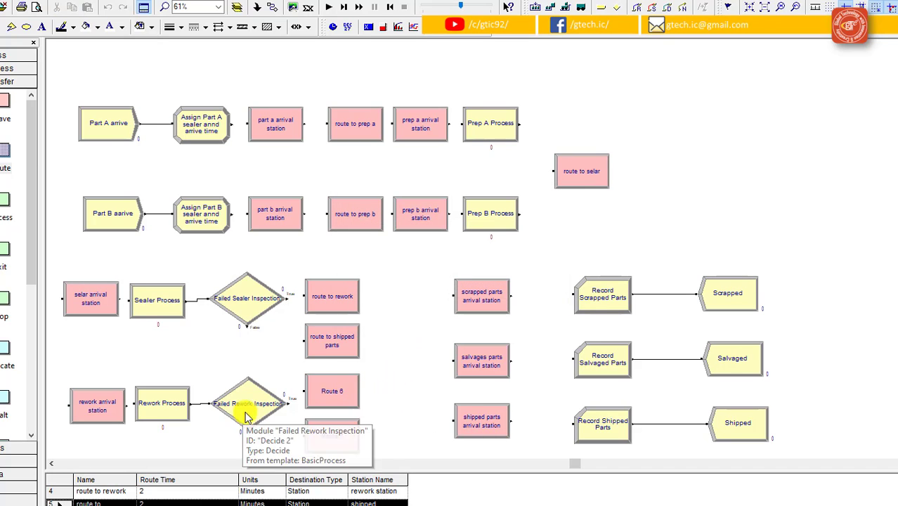
- Rename the Route 6 module to "route to scrapped parts" and set its route time to 2 minutes
{"action": "double_click", "coordinate": [344, 389]}
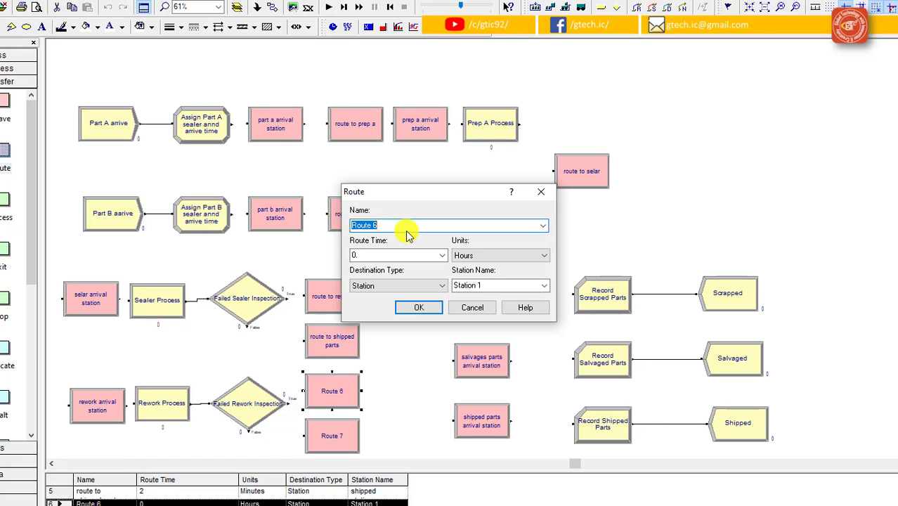
{"action": "type", "text": "route to scrapped parts"}
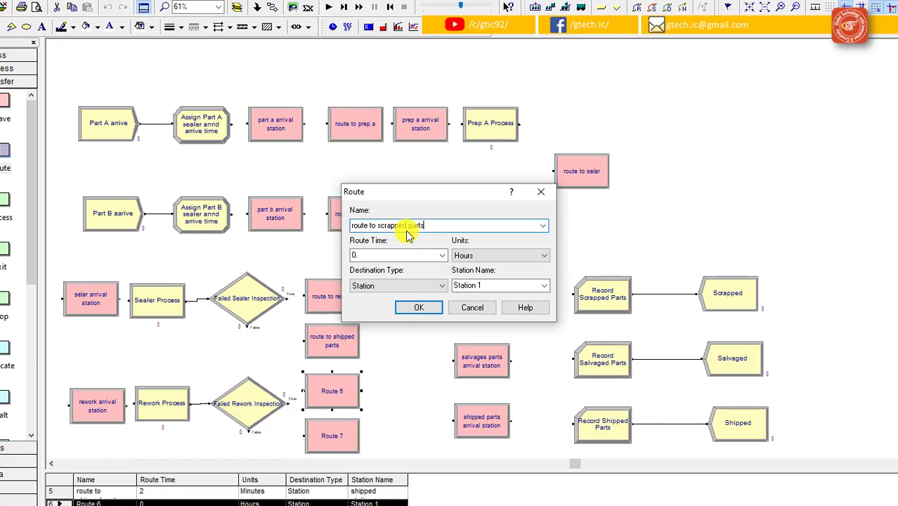
{"action": "double_click", "coordinate": [367, 254]}
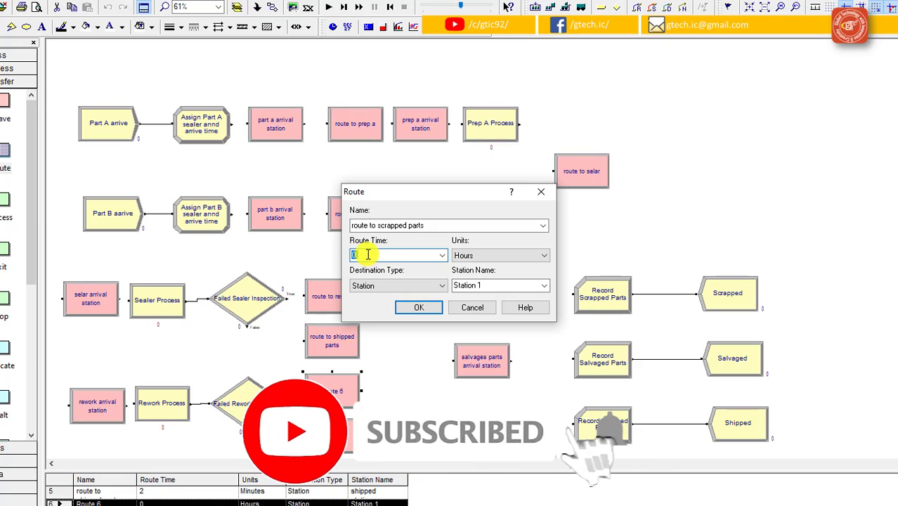
{"action": "type", "text": "2"}
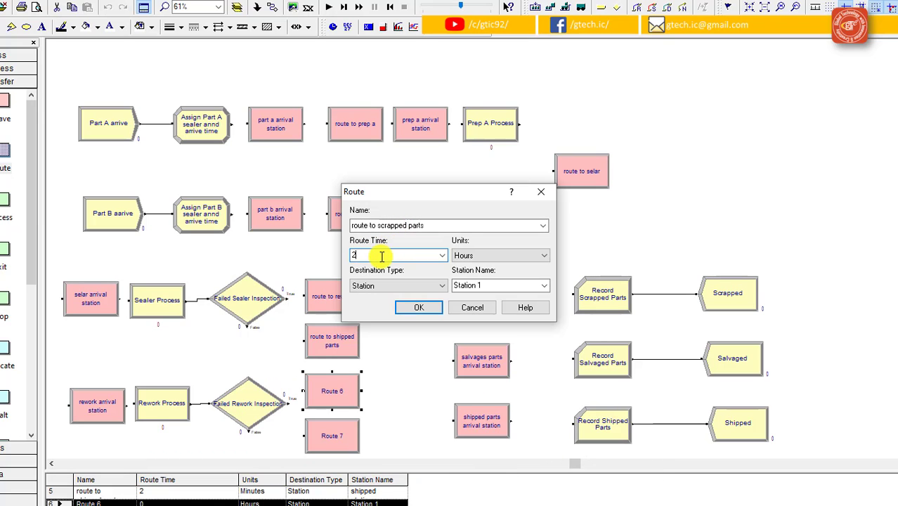
{"action": "left_click", "coordinate": [492, 256]}
{"action": "left_click", "coordinate": [493, 276]}
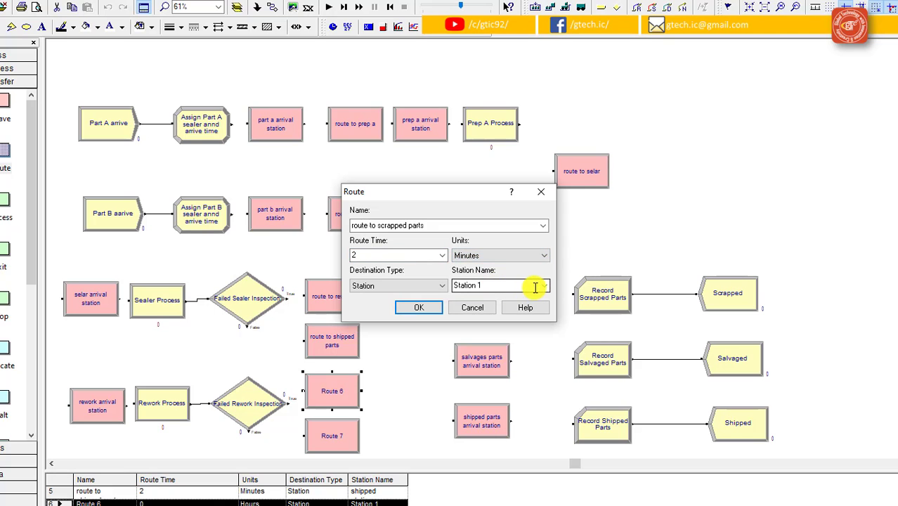
- Set the destination station of the "route to scrapped parts" module to "scrapped station" and accept the settings
{"action": "left_click", "coordinate": [538, 285]}
{"action": "left_click", "coordinate": [544, 286]}
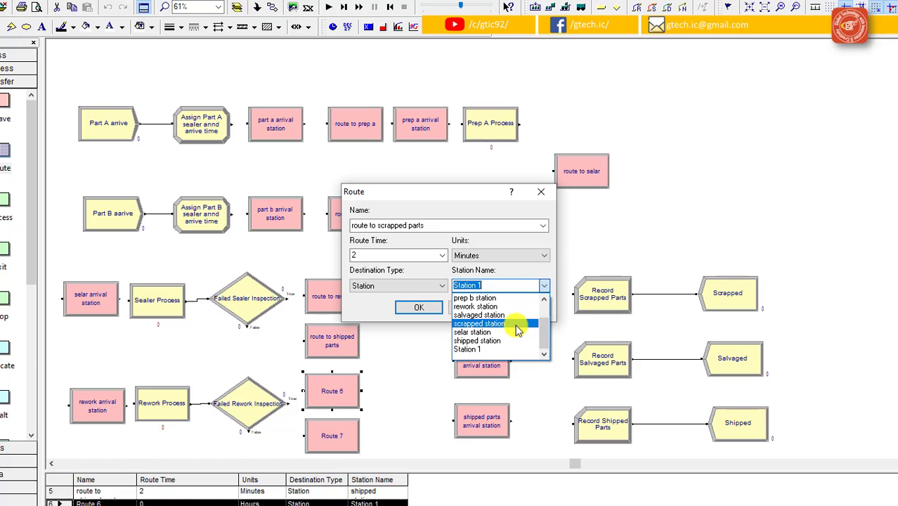
{"action": "left_click", "coordinate": [517, 323]}
{"action": "left_click", "coordinate": [424, 312]}
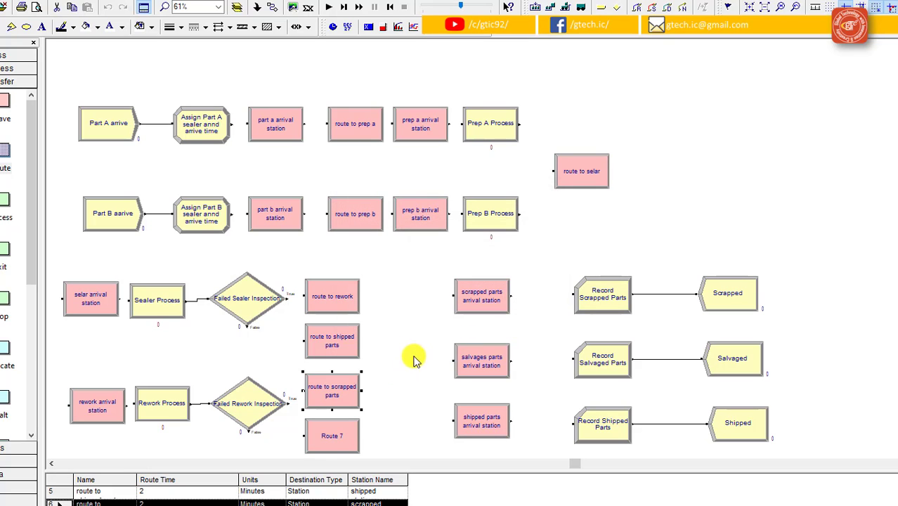
- Rename the Route 7 module to "route to salvage parts" and set its route time to 2 minutes
{"action": "left_click", "coordinate": [333, 437]}
{"action": "double_click", "coordinate": [335, 438]}
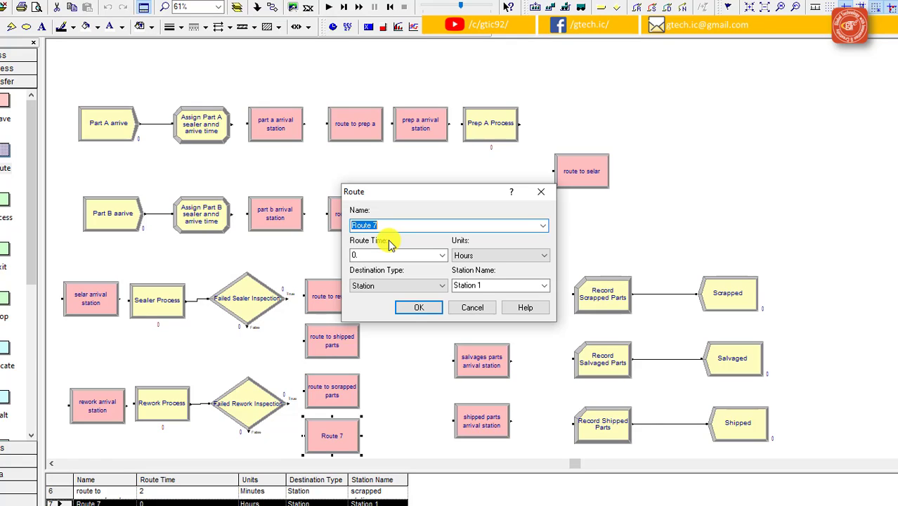
{"action": "type", "text": "route to salvage parts"}
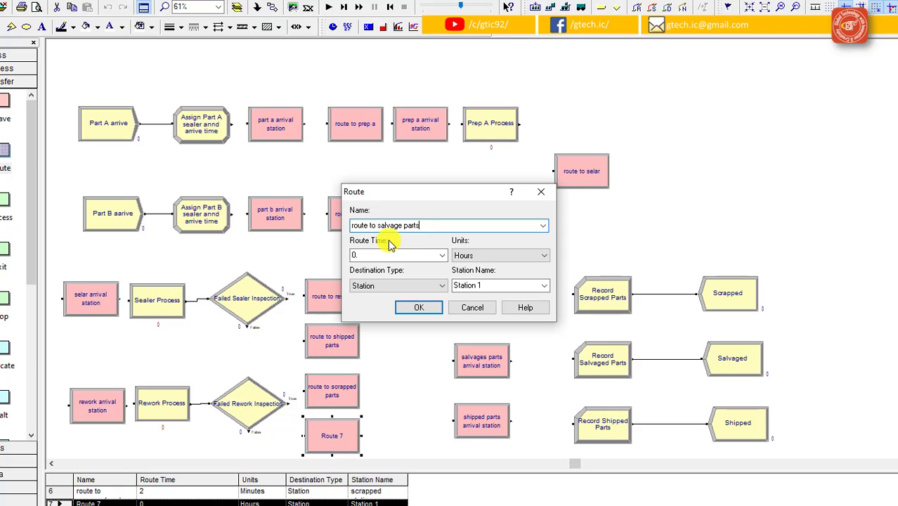
{"action": "double_click", "coordinate": [359, 256]}
{"action": "double_click", "coordinate": [360, 255]}
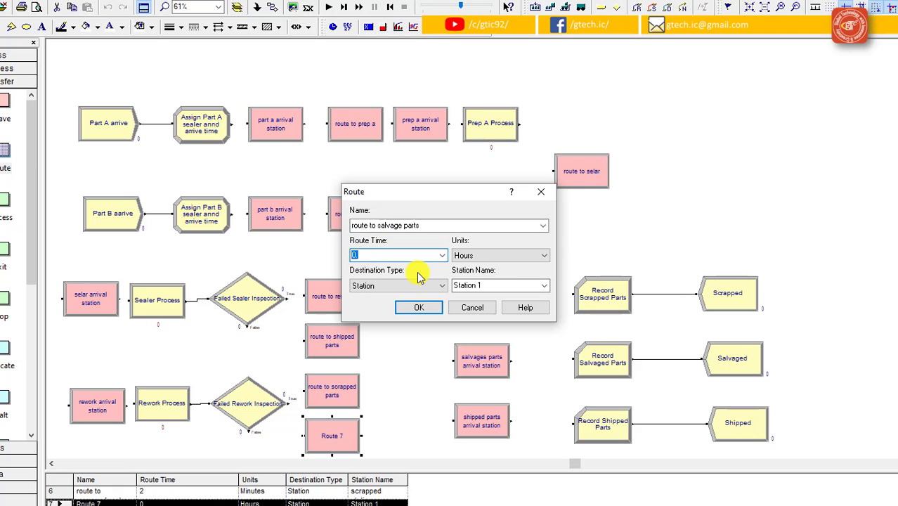
{"action": "type", "text": "2"}
{"action": "left_click", "coordinate": [499, 255]}
{"action": "left_click", "coordinate": [500, 275]}
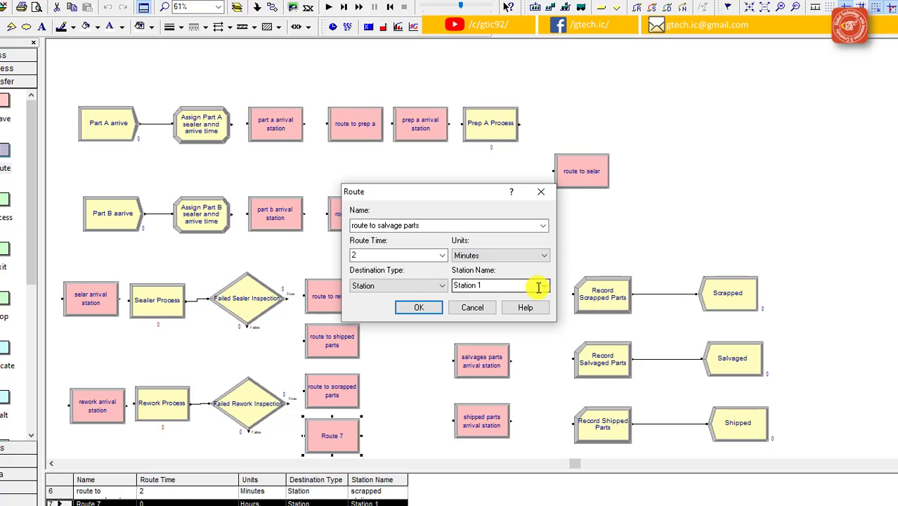
- Set the destination station of the "route to salvage parts" module to "salvaged station" and accept the settings
{"action": "left_click", "coordinate": [538, 287]}
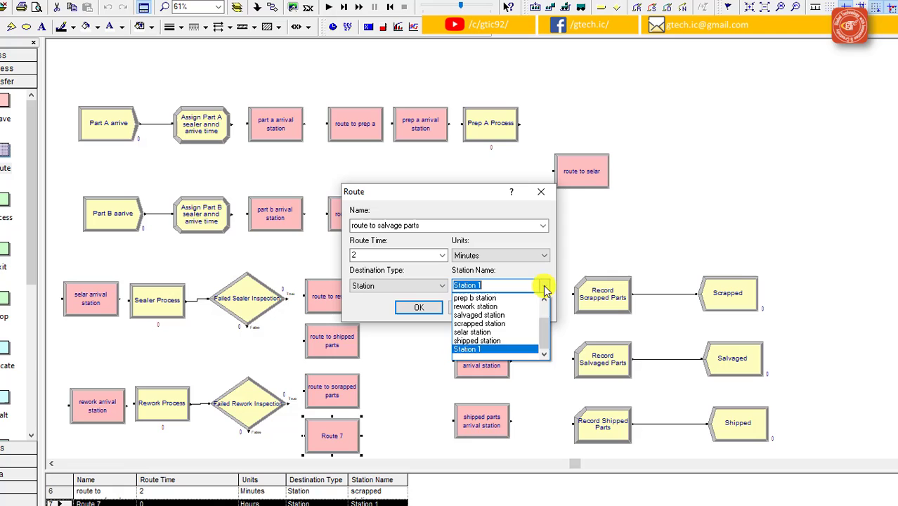
{"action": "left_click", "coordinate": [517, 314]}
{"action": "left_click", "coordinate": [421, 307]}
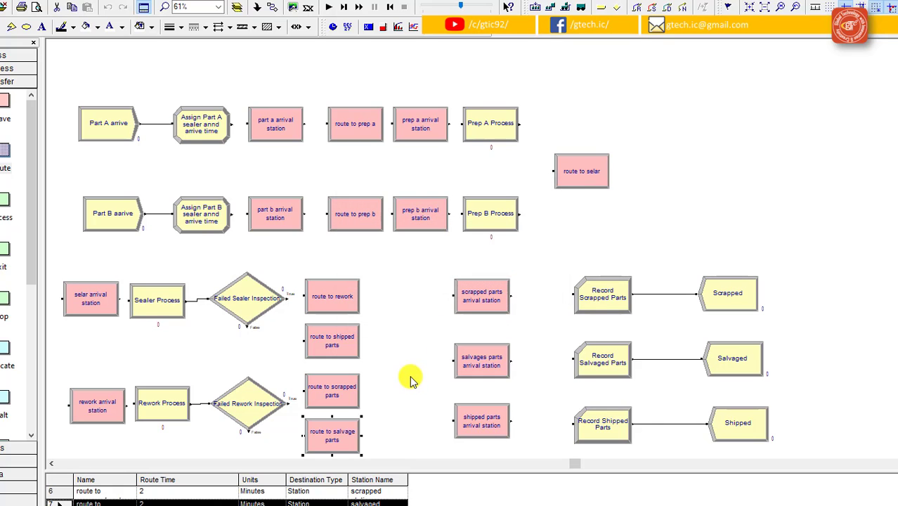
{"action": "left_click", "coordinate": [411, 379]}
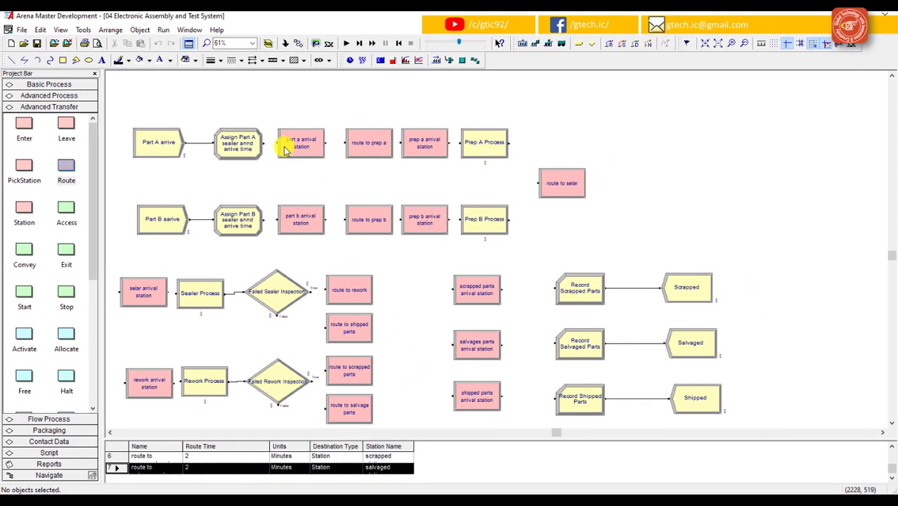
- Connect the Part A and Part B assign modules to the part a and part b arrival stations respectively
{"action": "left_click", "coordinate": [298, 43]}
{"action": "left_click", "coordinate": [264, 143]}
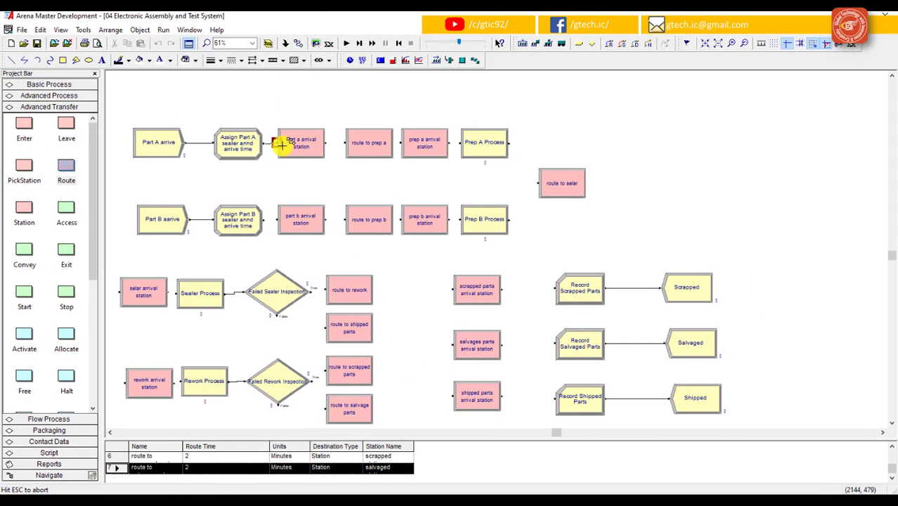
{"action": "left_click", "coordinate": [279, 144]}
{"action": "left_click", "coordinate": [297, 43]}
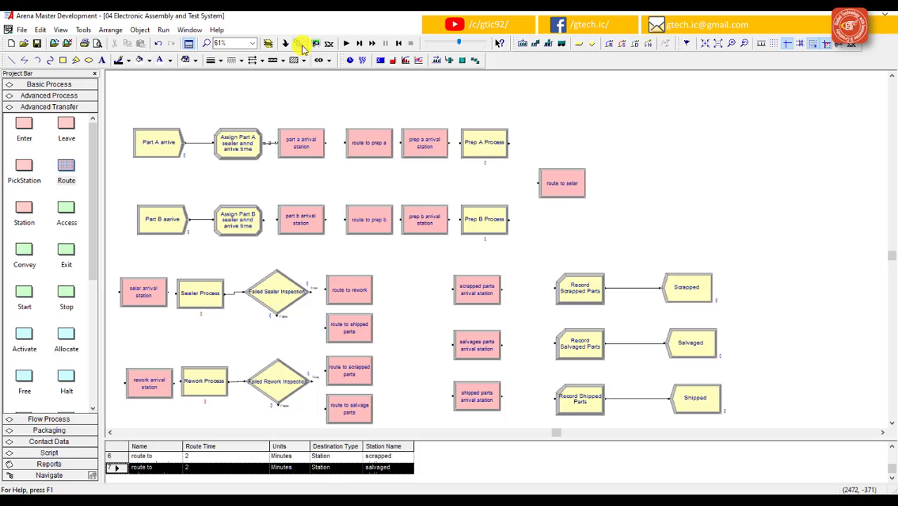
{"action": "left_click", "coordinate": [265, 219]}
{"action": "left_click", "coordinate": [279, 219]}
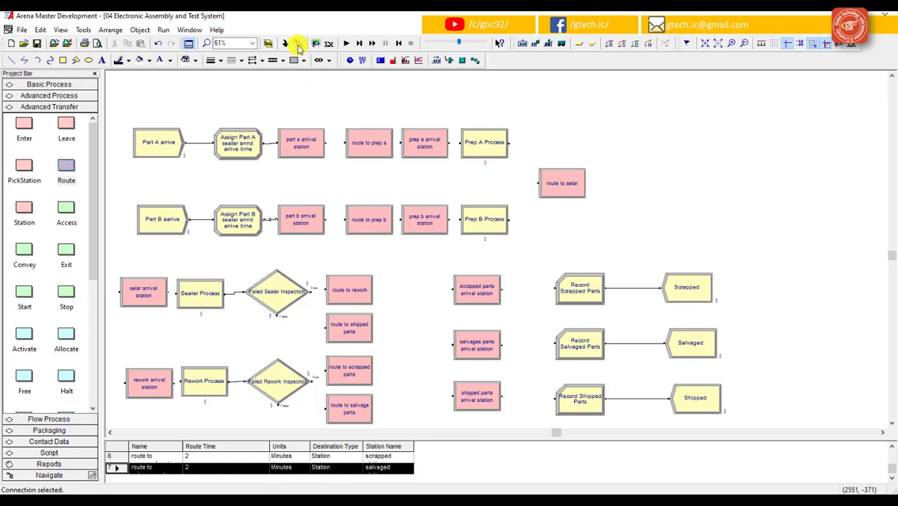
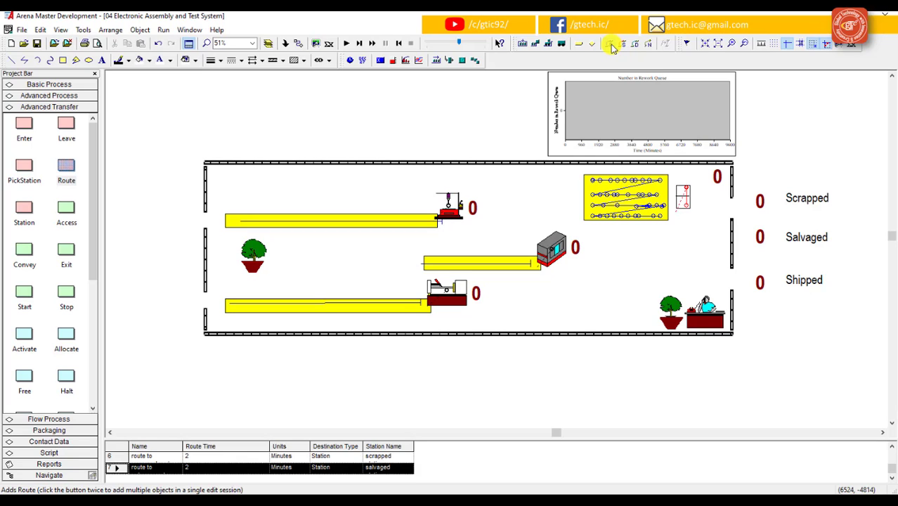
- Add an animated route from part a station, outside the upper-left wall opening, to prep a arrival beside the upper machine, bending above the queue bar
{"action": "left_click", "coordinate": [610, 44]}
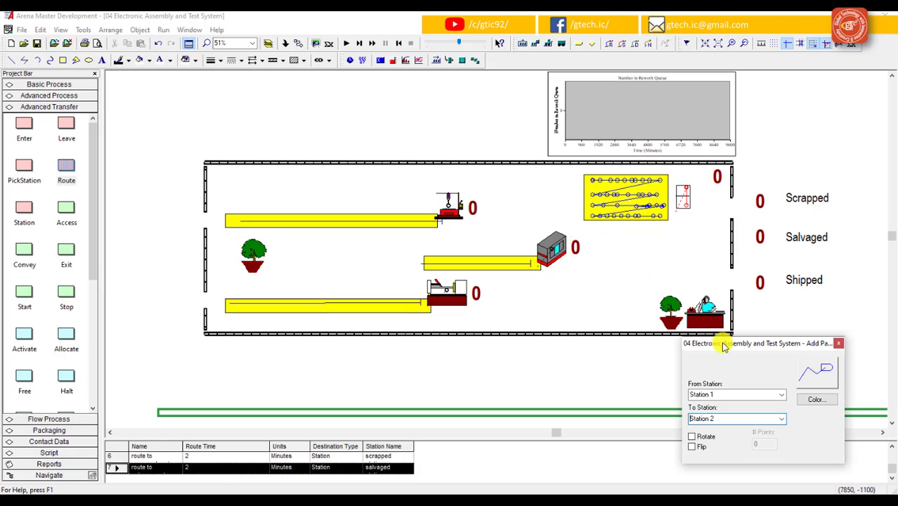
{"action": "left_click_drag", "start_coordinate": [719, 340], "coordinate": [689, 262]}
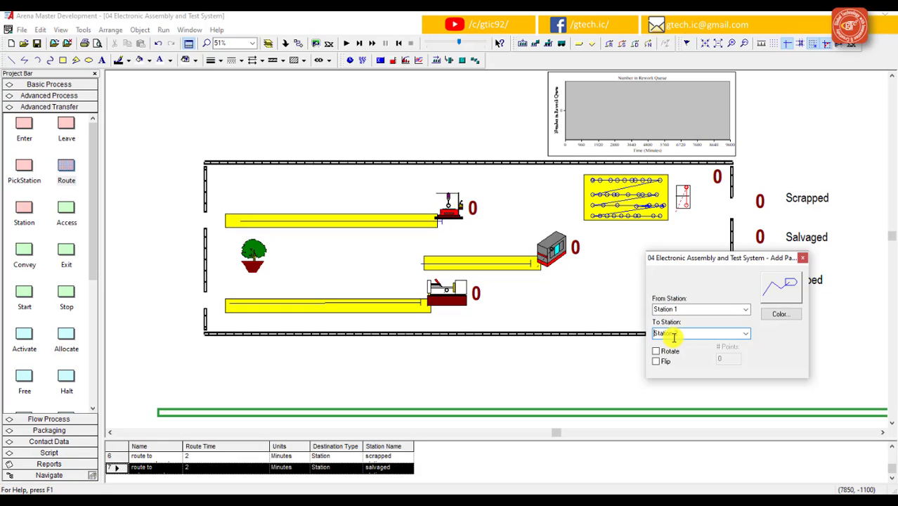
{"action": "left_click", "coordinate": [746, 309]}
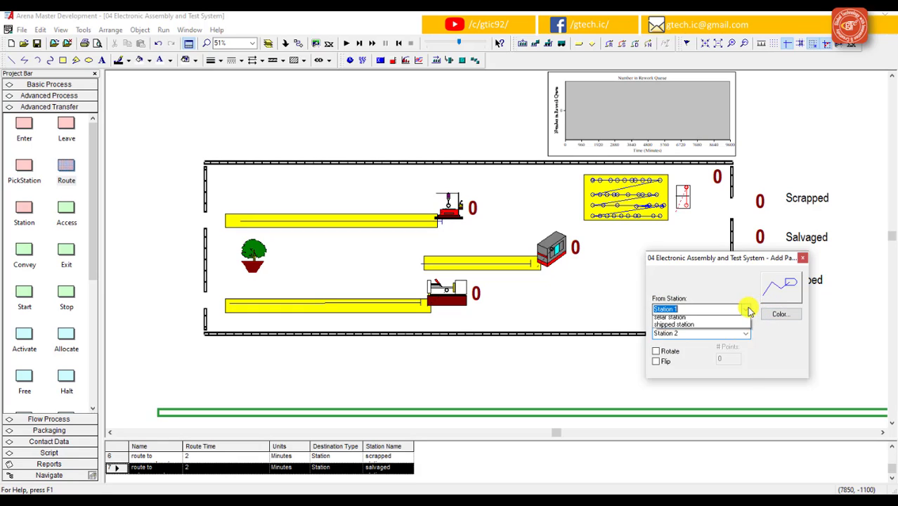
{"action": "left_click", "coordinate": [706, 314]}
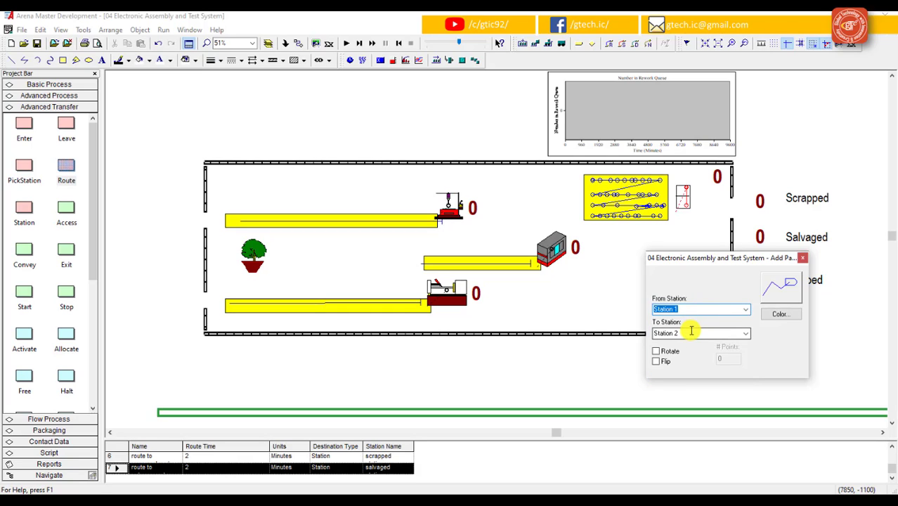
{"action": "left_click", "coordinate": [743, 311]}
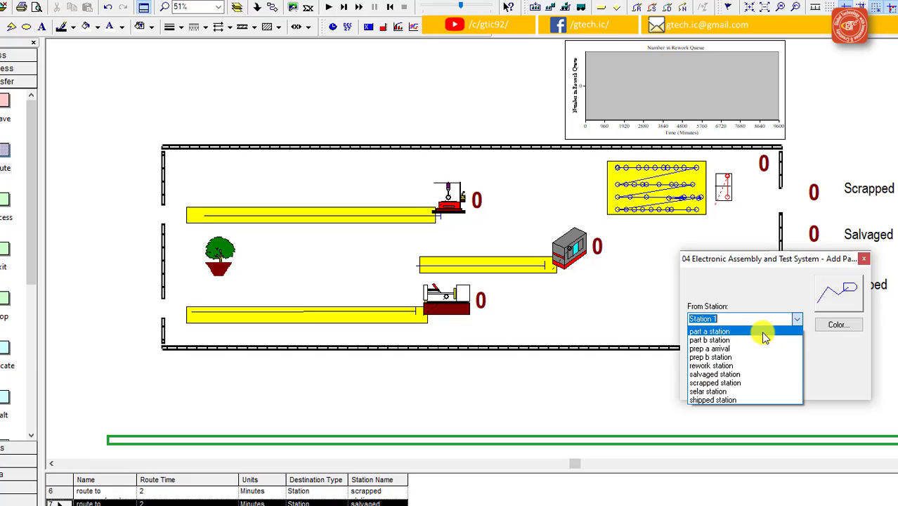
{"action": "left_click", "coordinate": [765, 332]}
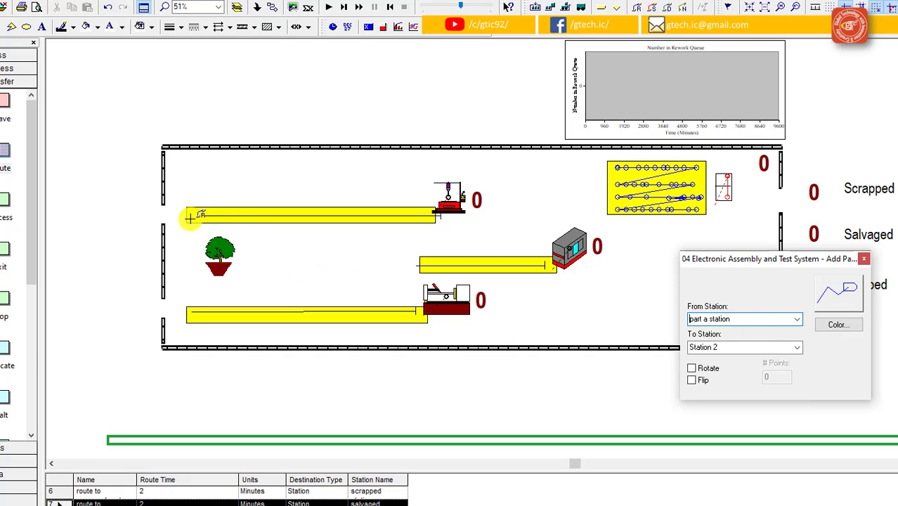
{"action": "left_click", "coordinate": [796, 347]}
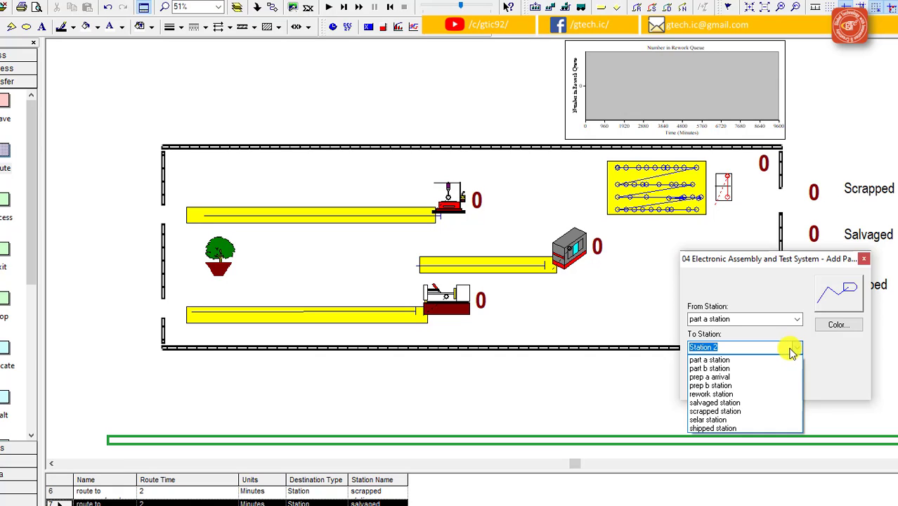
{"action": "left_click", "coordinate": [758, 377]}
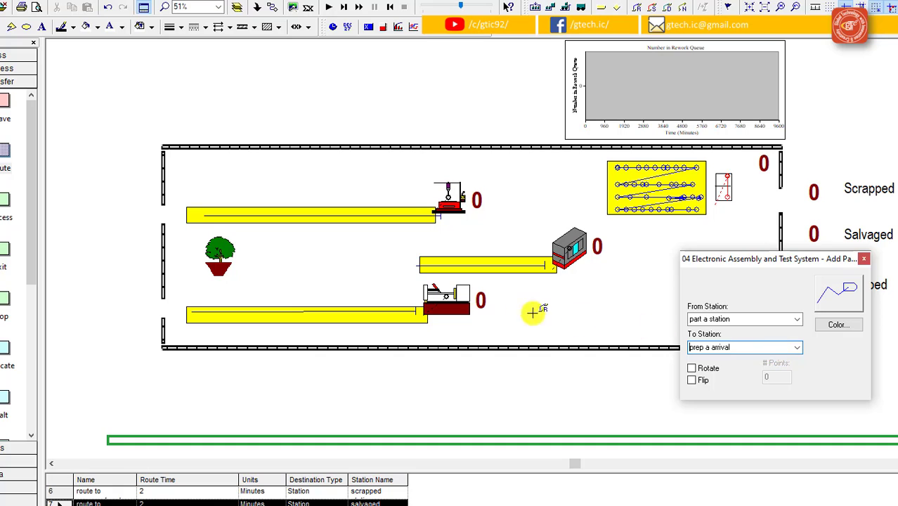
{"action": "left_click", "coordinate": [135, 211]}
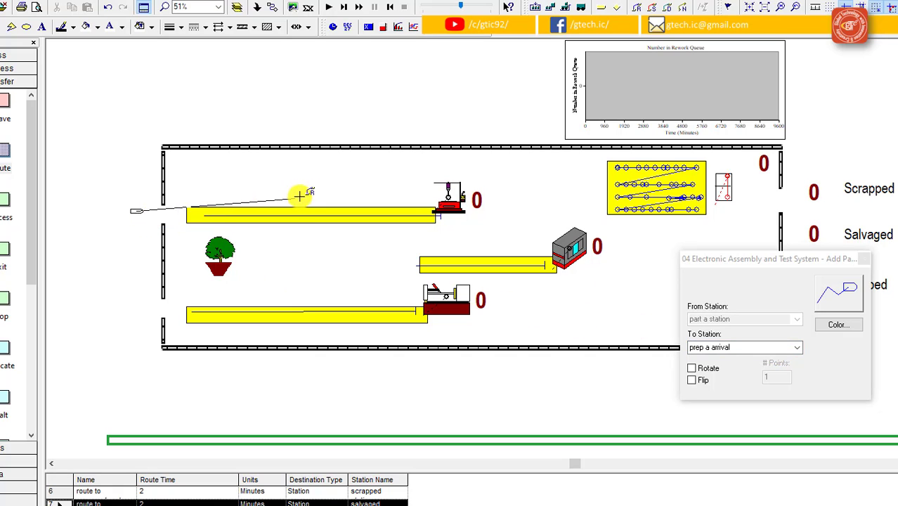
{"action": "left_click", "coordinate": [190, 189]}
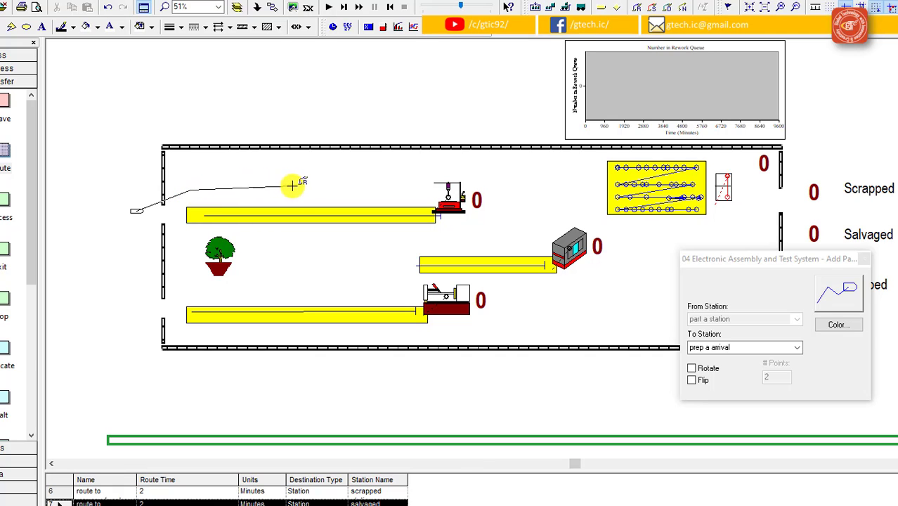
{"action": "left_click", "coordinate": [419, 189]}
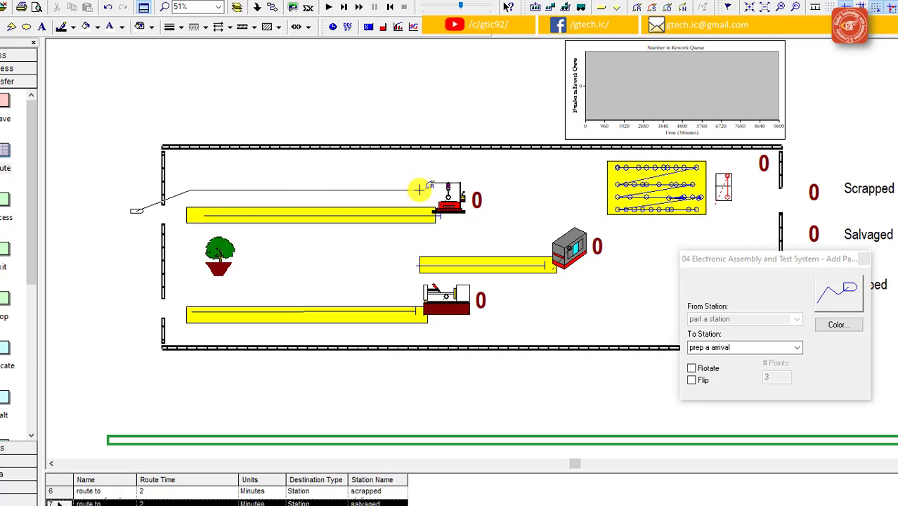
{"action": "right_click", "coordinate": [418, 189]}
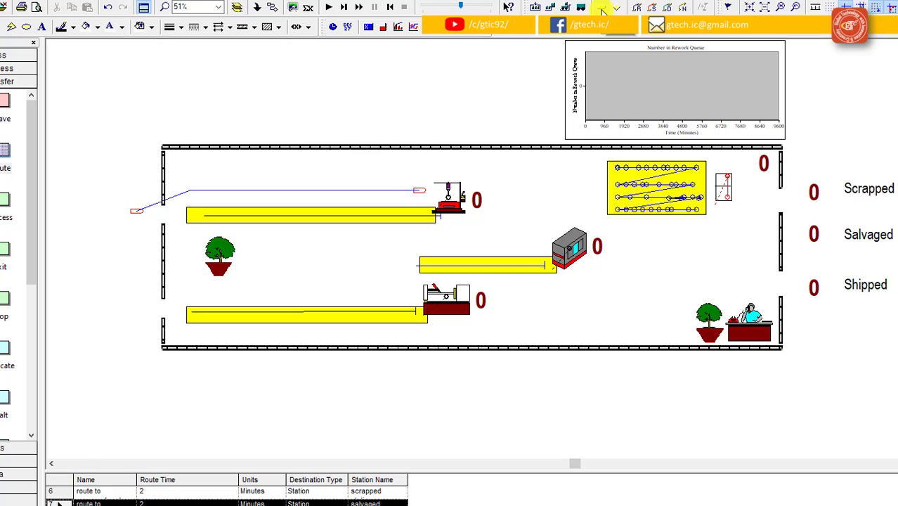
- Place a station marker for part b station outside the lower-left wall opening of the layout
{"action": "left_click", "coordinate": [602, 10]}
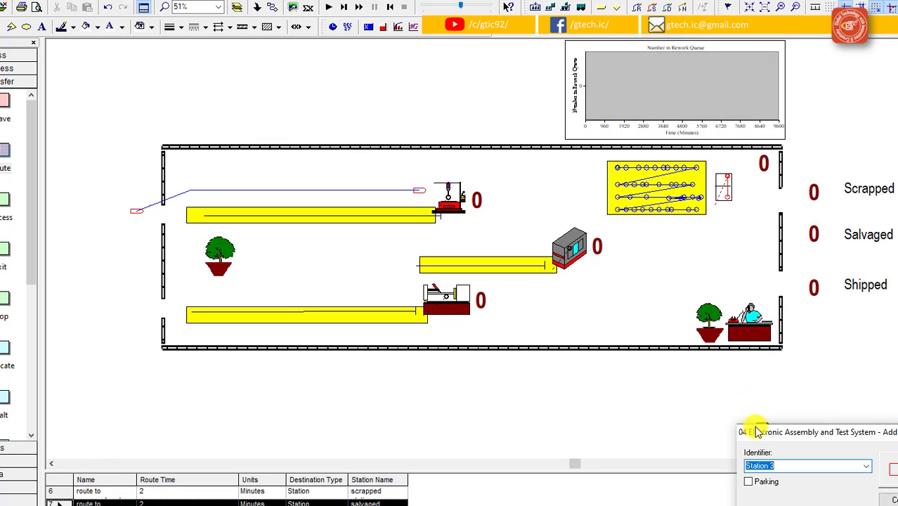
{"action": "left_click_drag", "start_coordinate": [745, 429], "coordinate": [667, 251]}
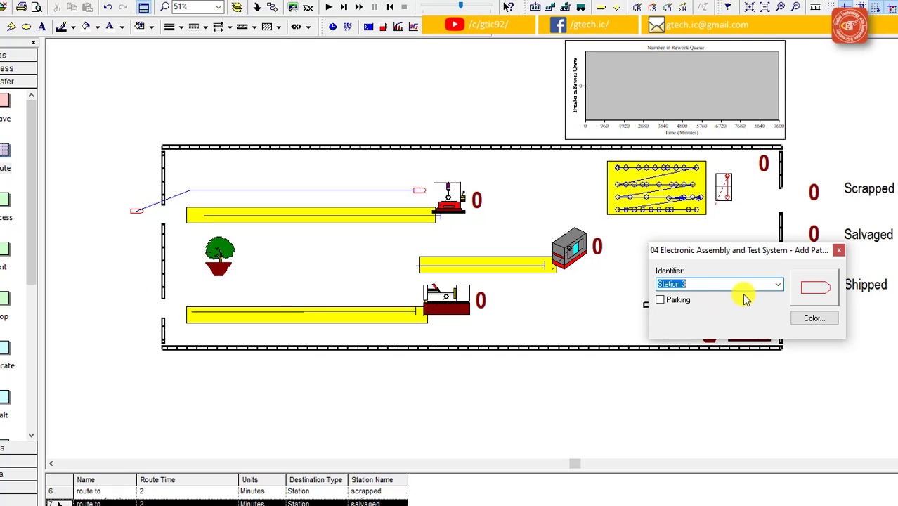
{"action": "left_click", "coordinate": [778, 284]}
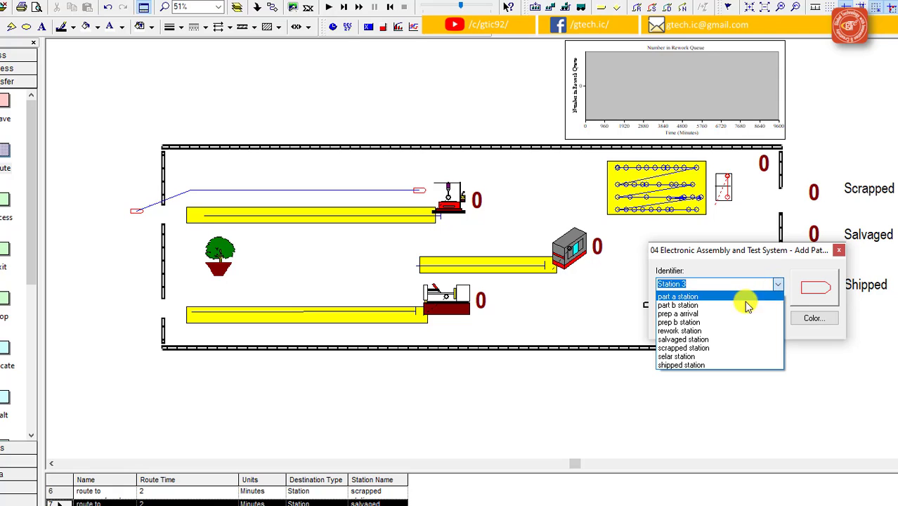
{"action": "left_click", "coordinate": [741, 301]}
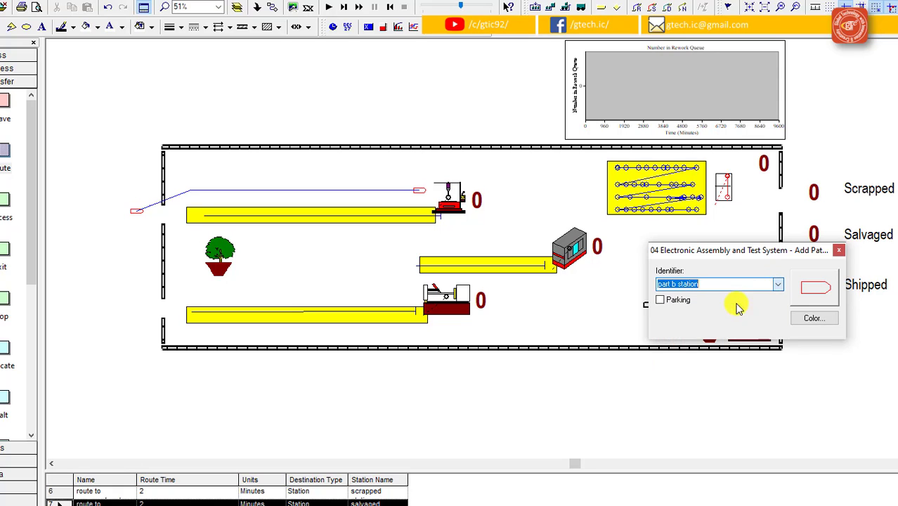
{"action": "left_click", "coordinate": [140, 307]}
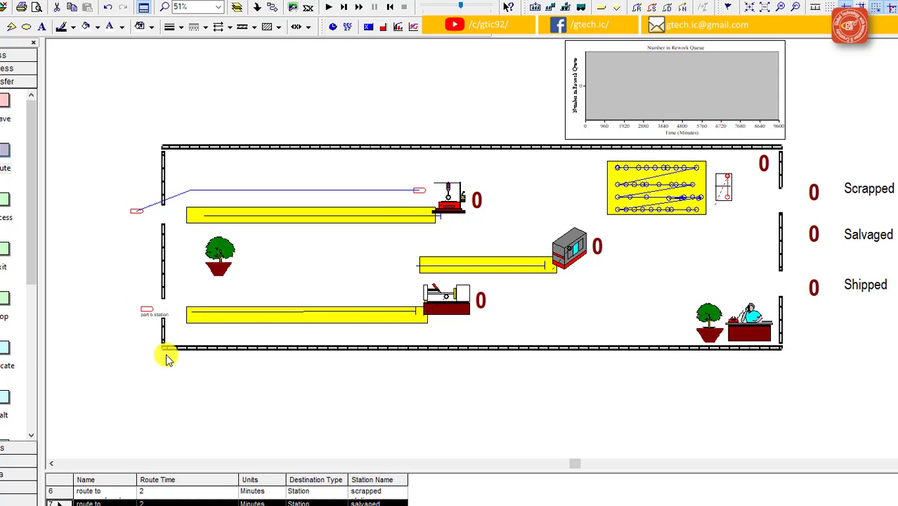
- Place a station marker for prep b station just left of the lower machine, above its queue bar
{"action": "left_click", "coordinate": [725, 239]}
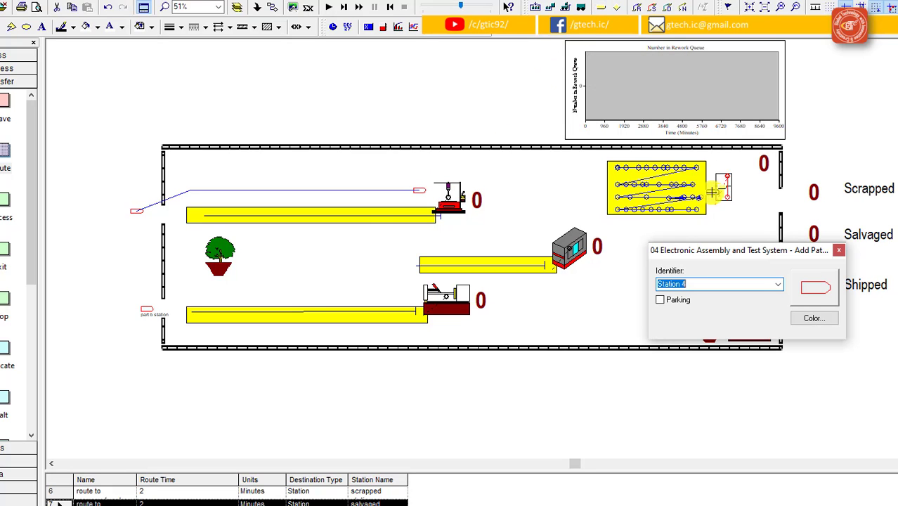
{"action": "left_click", "coordinate": [776, 284]}
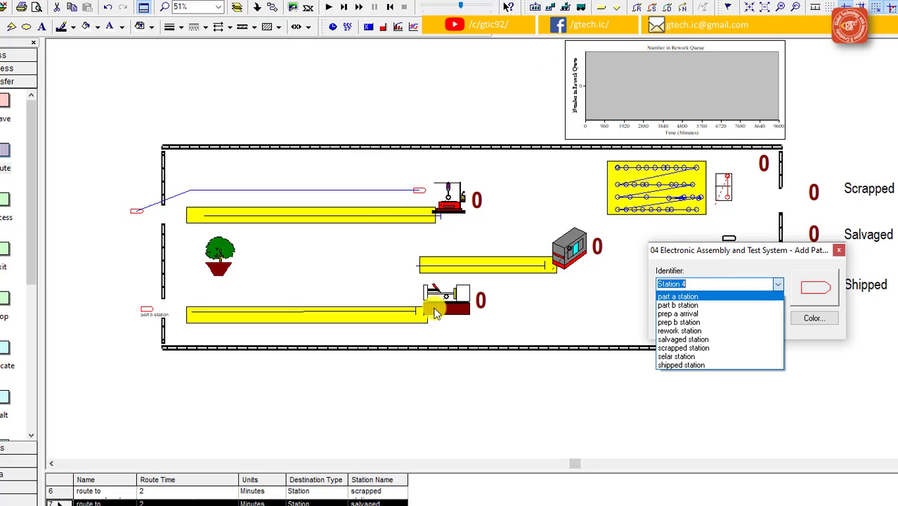
{"action": "left_click", "coordinate": [685, 323]}
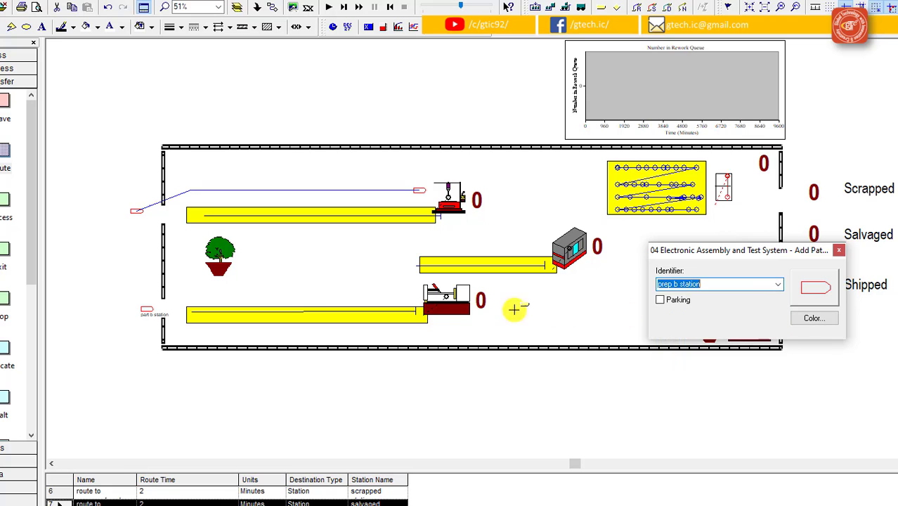
{"action": "left_click", "coordinate": [398, 292]}
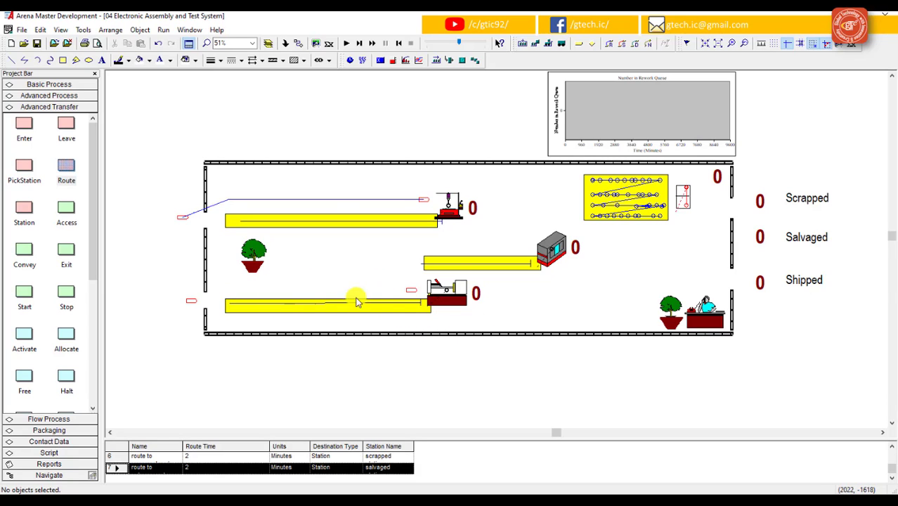
- Draw an animated route connecting the part b station marker to the prep b station marker, and check both end markers
{"action": "left_click", "coordinate": [609, 44]}
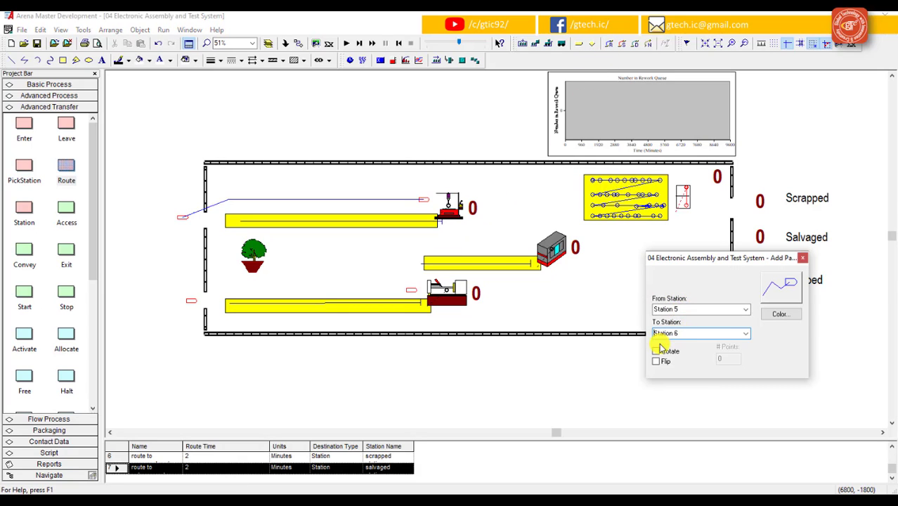
{"action": "left_click", "coordinate": [192, 301]}
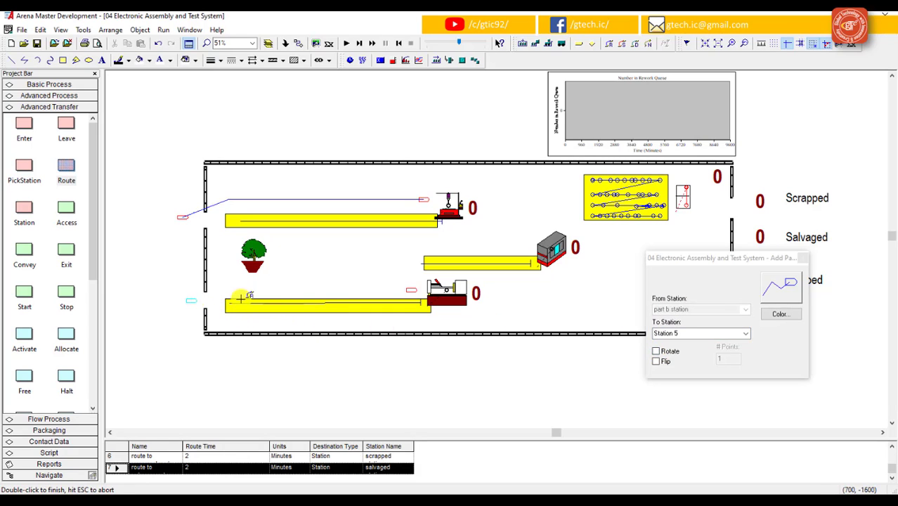
{"action": "double_click", "coordinate": [408, 286]}
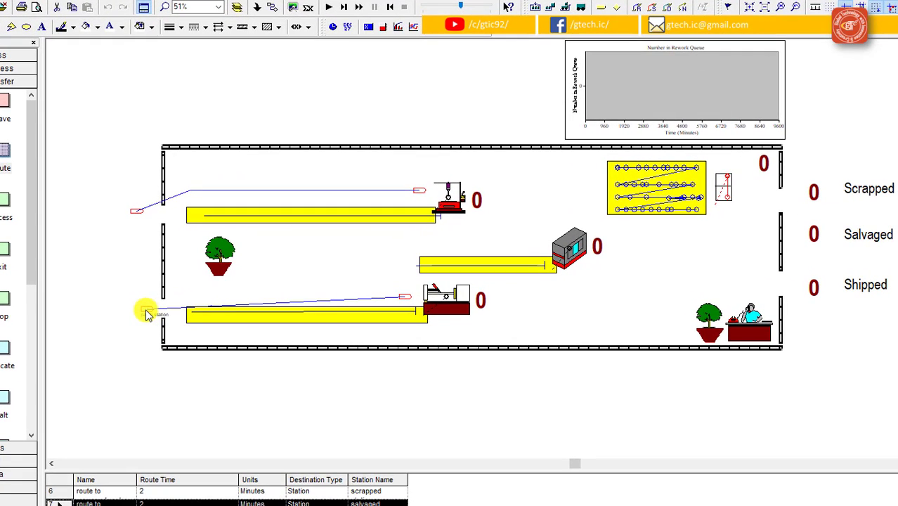
{"action": "double_click", "coordinate": [146, 314]}
{"action": "left_click", "coordinate": [404, 292]}
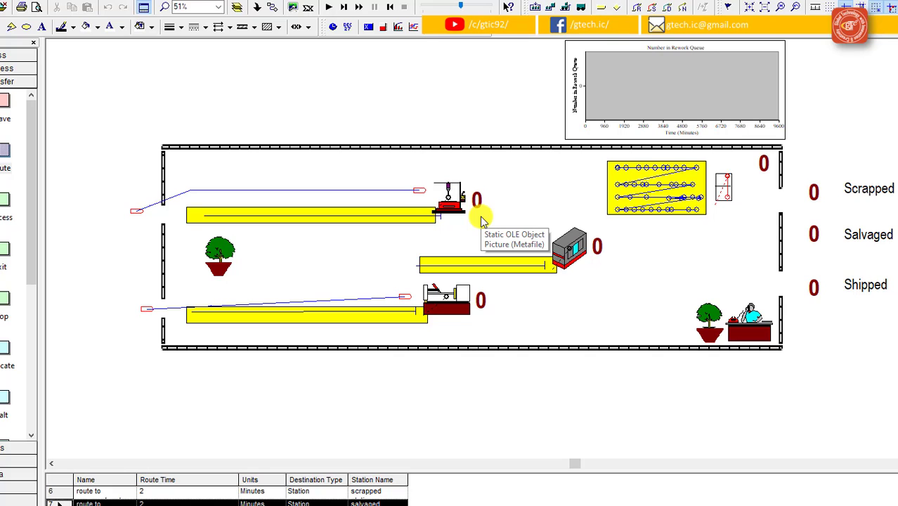
- Add an animated route from prep a arrival, below the upper machine, to selar station beside the grey machine, with one bend
{"action": "left_click", "coordinate": [636, 8]}
{"action": "left_click", "coordinate": [745, 319]}
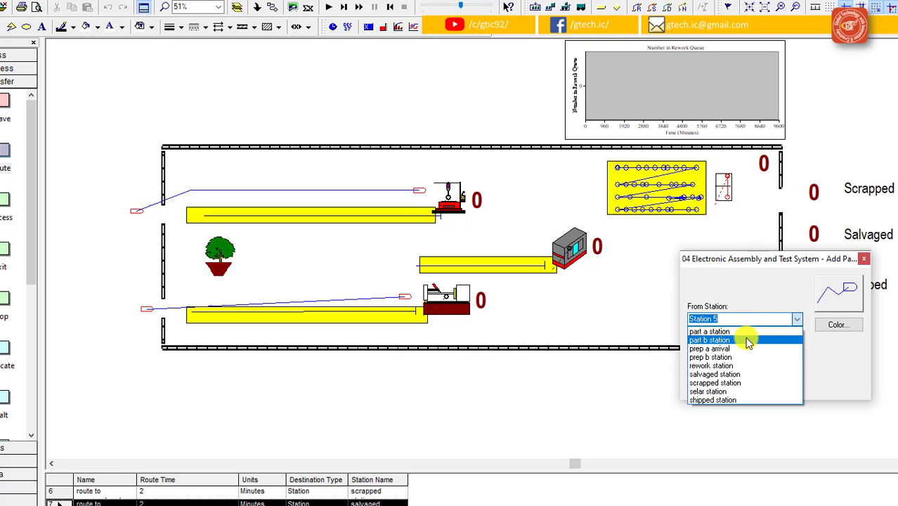
{"action": "left_click", "coordinate": [739, 347]}
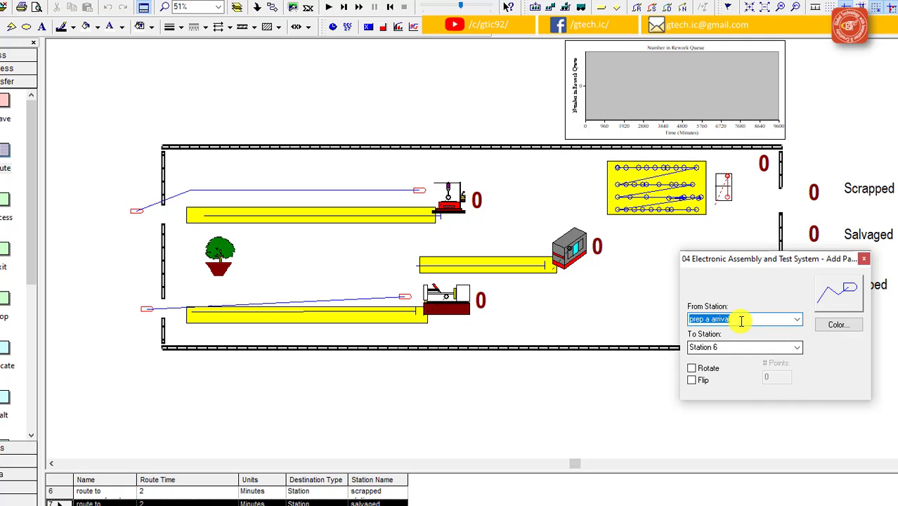
{"action": "left_click", "coordinate": [796, 346]}
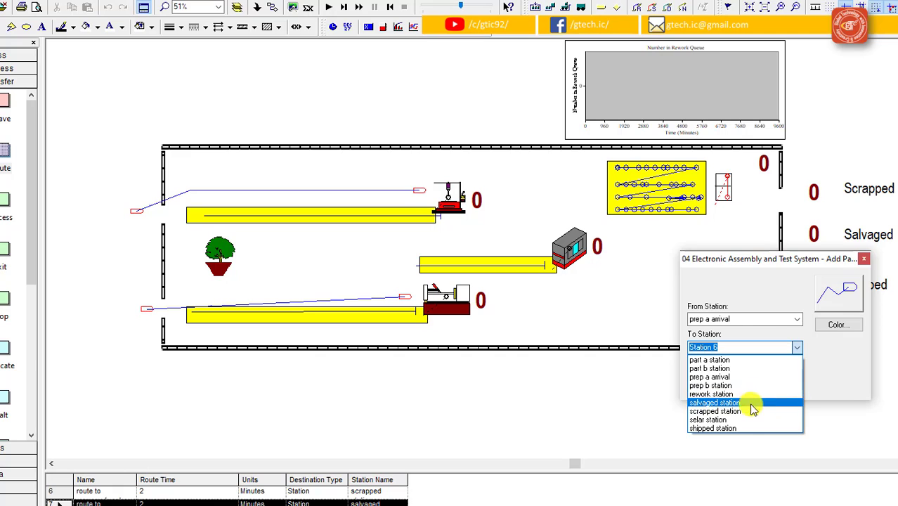
{"action": "left_click", "coordinate": [750, 419]}
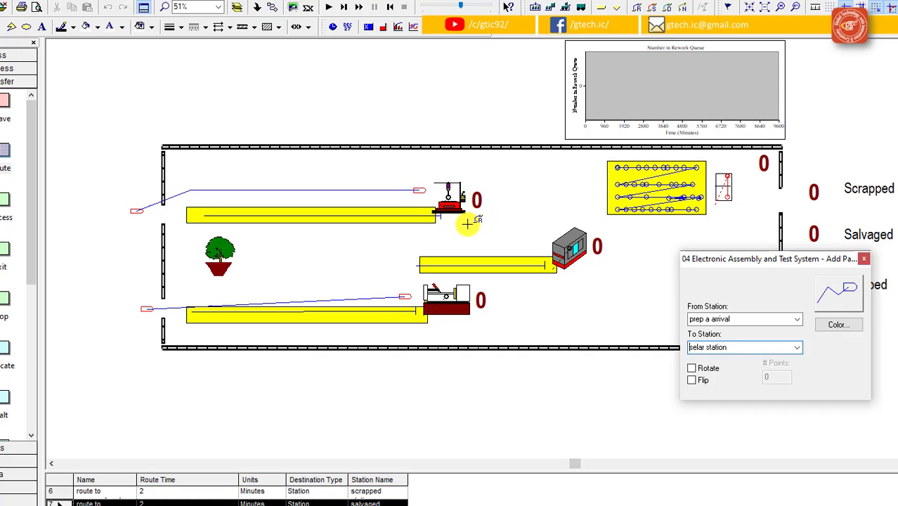
{"action": "left_click", "coordinate": [466, 223]}
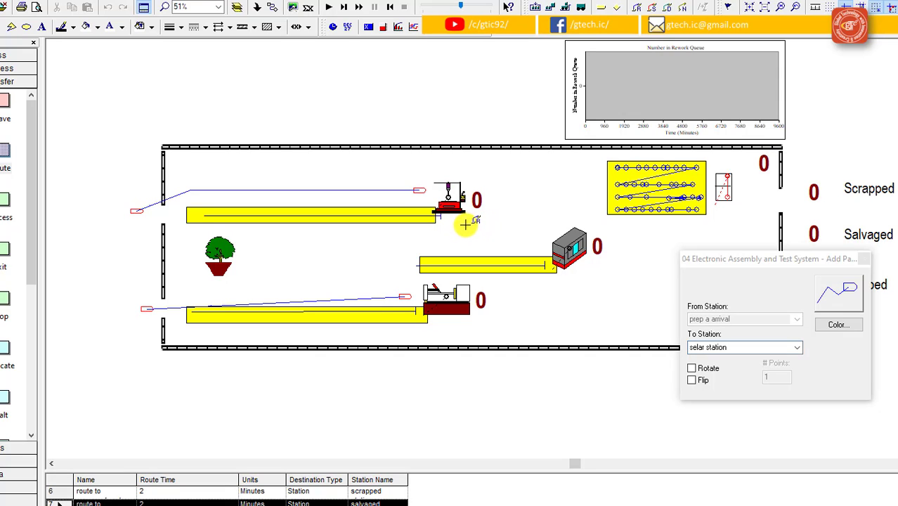
{"action": "left_click", "coordinate": [515, 223]}
{"action": "left_click", "coordinate": [547, 239]}
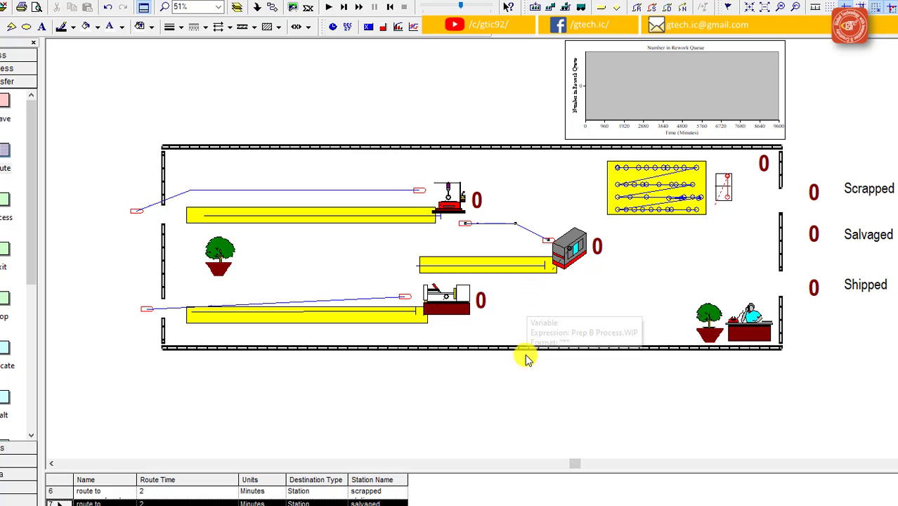
- Add an animated route from prep b station, beside the lower machine, around the middle queue bar to the existing selar station marker, with three bends
{"action": "left_click", "coordinate": [637, 7]}
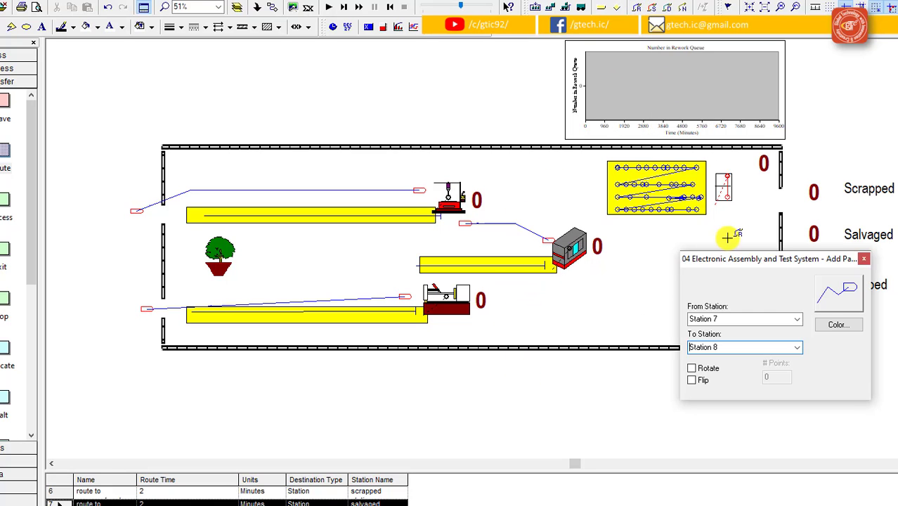
{"action": "left_click", "coordinate": [795, 318]}
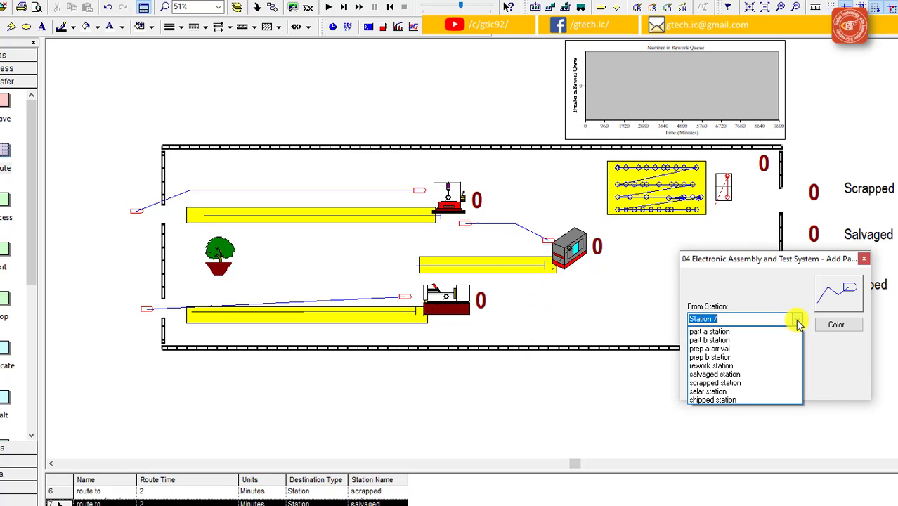
{"action": "left_click", "coordinate": [770, 360]}
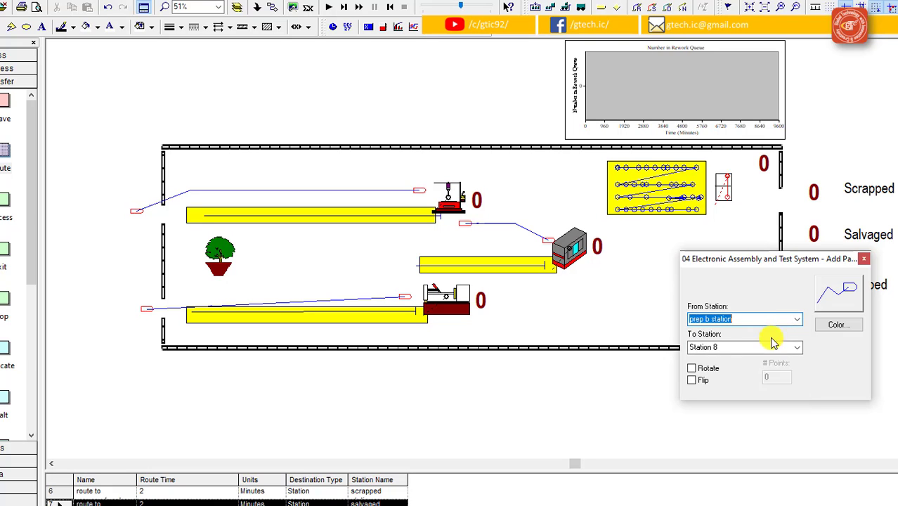
{"action": "left_click", "coordinate": [773, 347]}
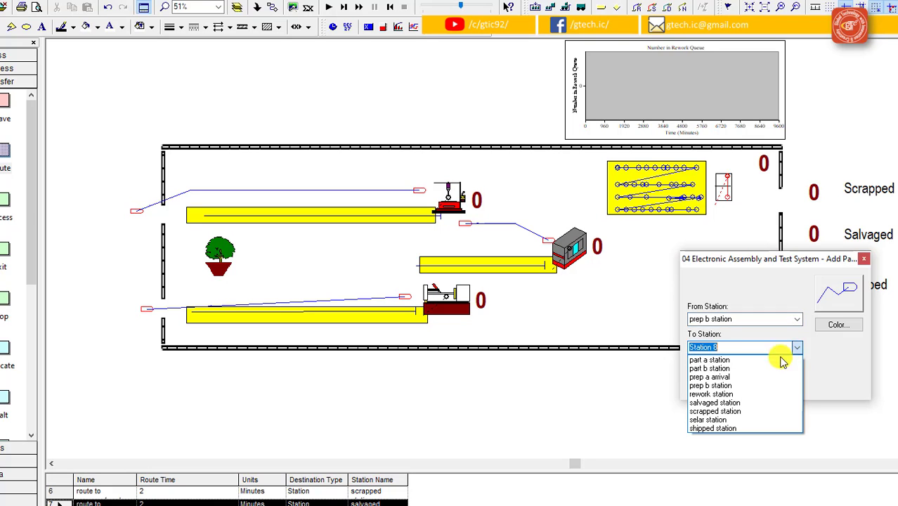
{"action": "left_click", "coordinate": [757, 420]}
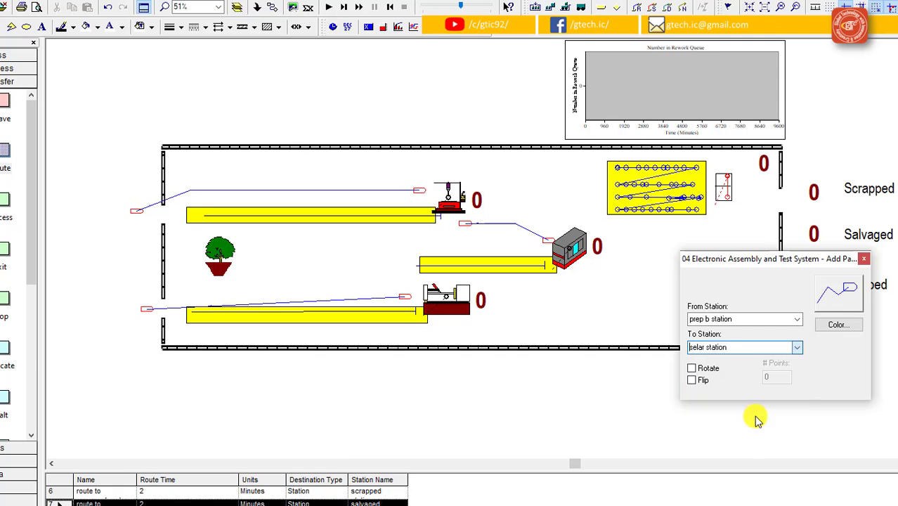
{"action": "left_click", "coordinate": [486, 286]}
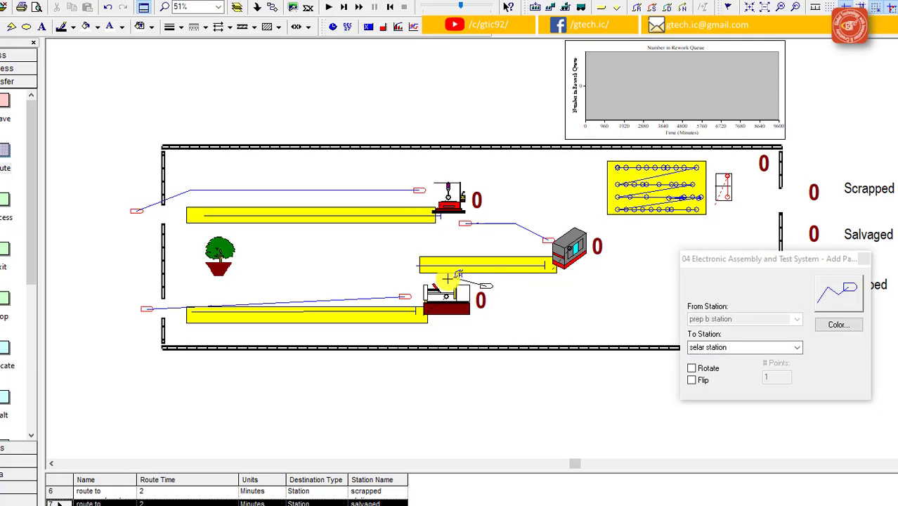
{"action": "left_click", "coordinate": [406, 277]}
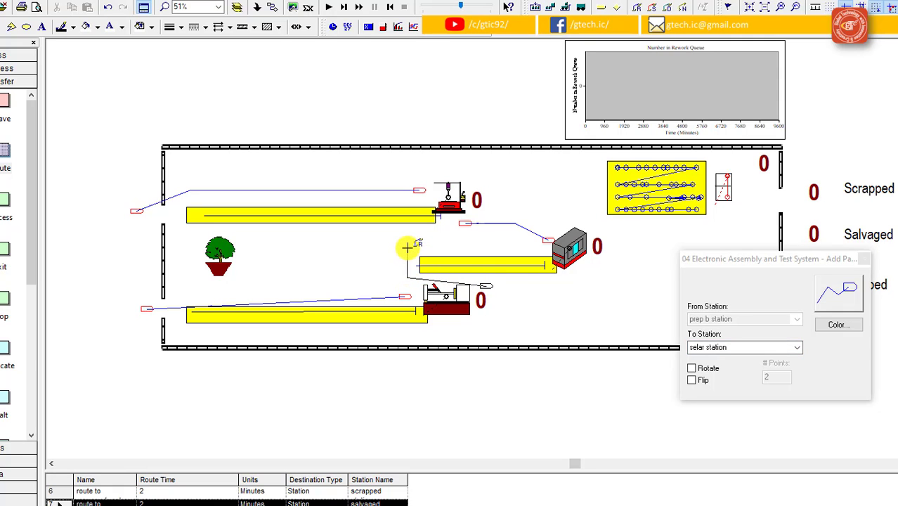
{"action": "left_click", "coordinate": [407, 248]}
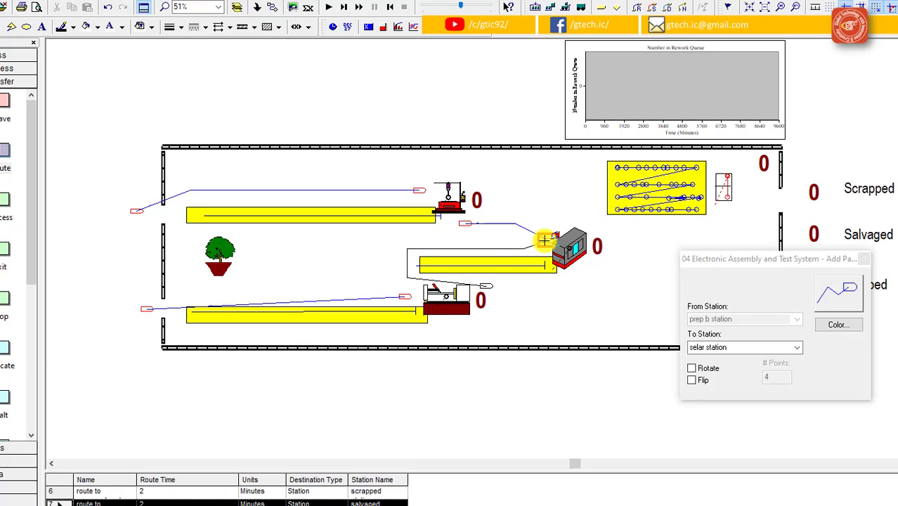
{"action": "left_click", "coordinate": [543, 240]}
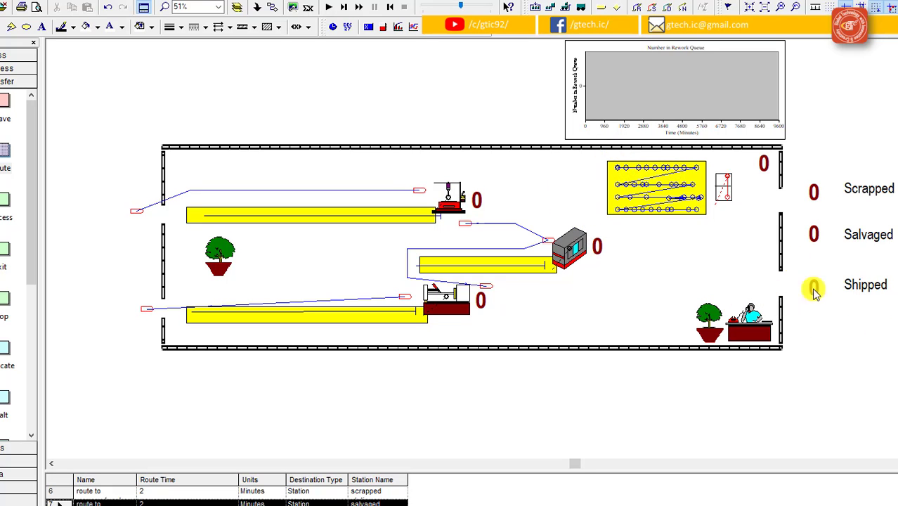
- Add an animated route from selar station, just right of the grey machine, to rework station beside the large yellow rework queue, with two bends
{"action": "left_click", "coordinate": [637, 8]}
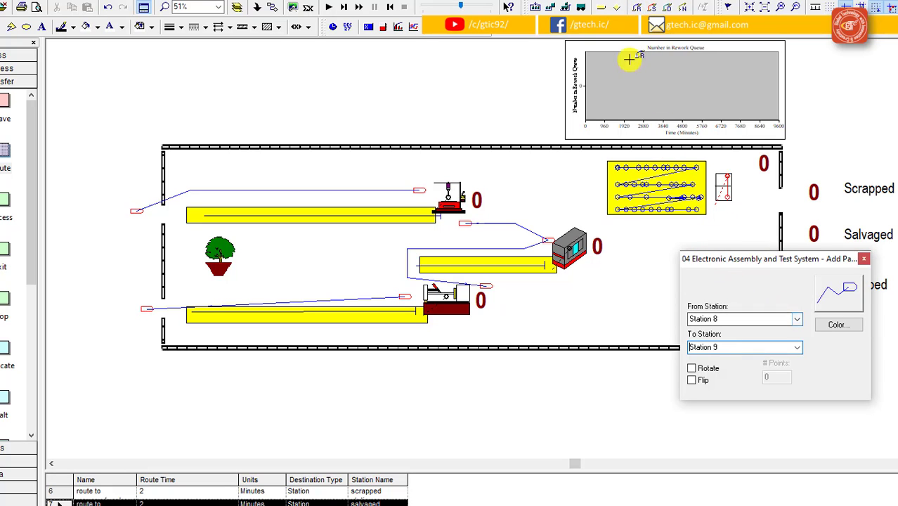
{"action": "left_click", "coordinate": [797, 320]}
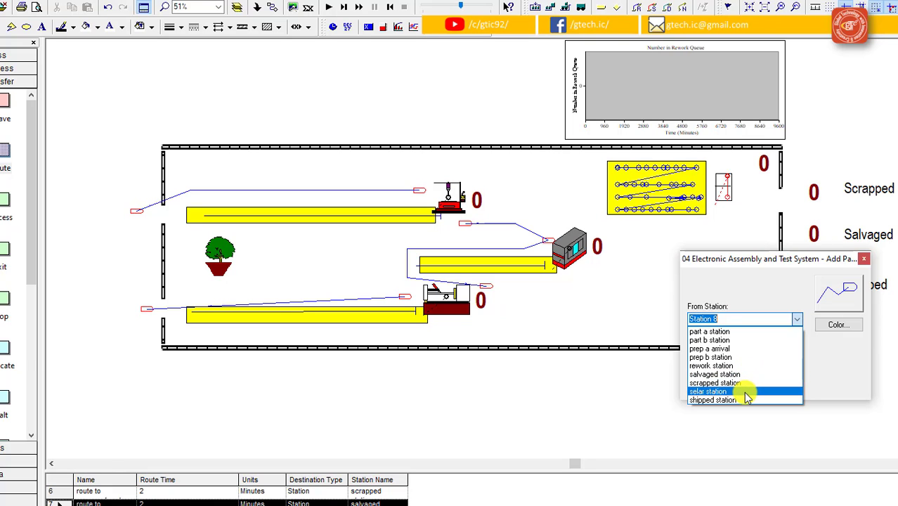
{"action": "left_click", "coordinate": [717, 392]}
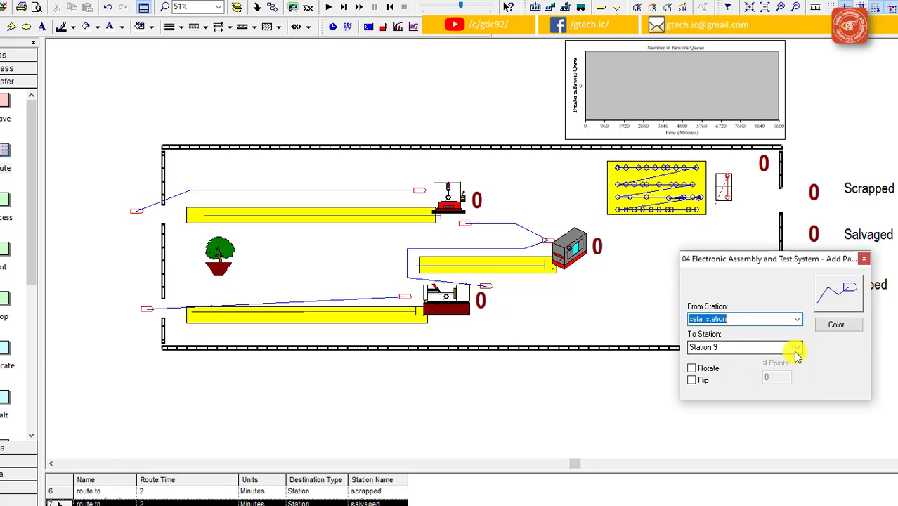
{"action": "left_click", "coordinate": [739, 347]}
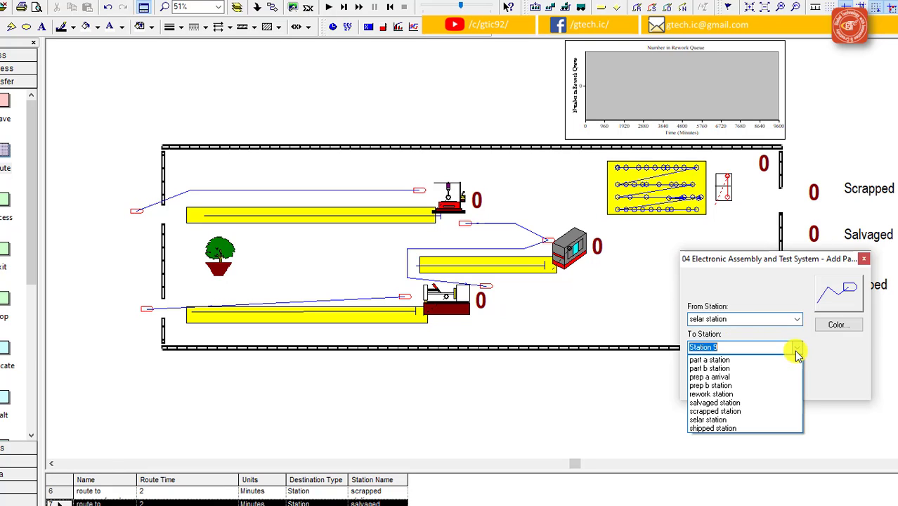
{"action": "left_click", "coordinate": [753, 394]}
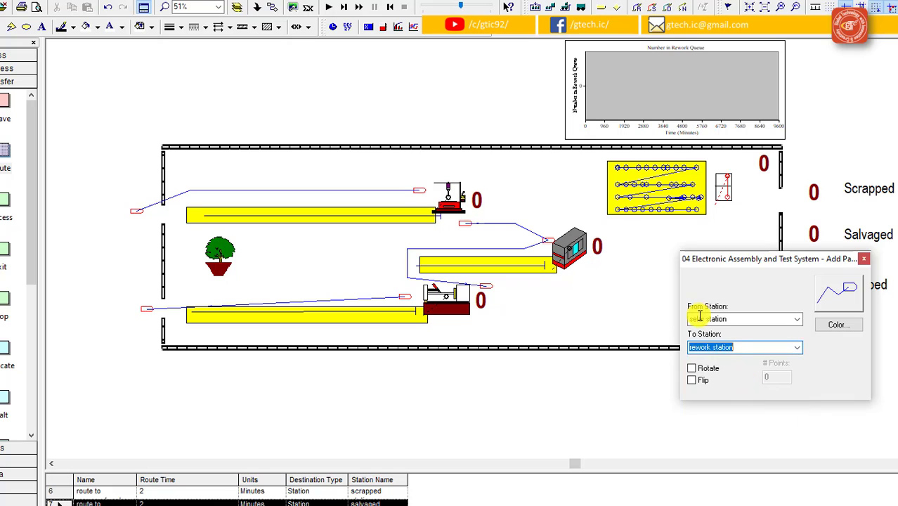
{"action": "left_click", "coordinate": [601, 260]}
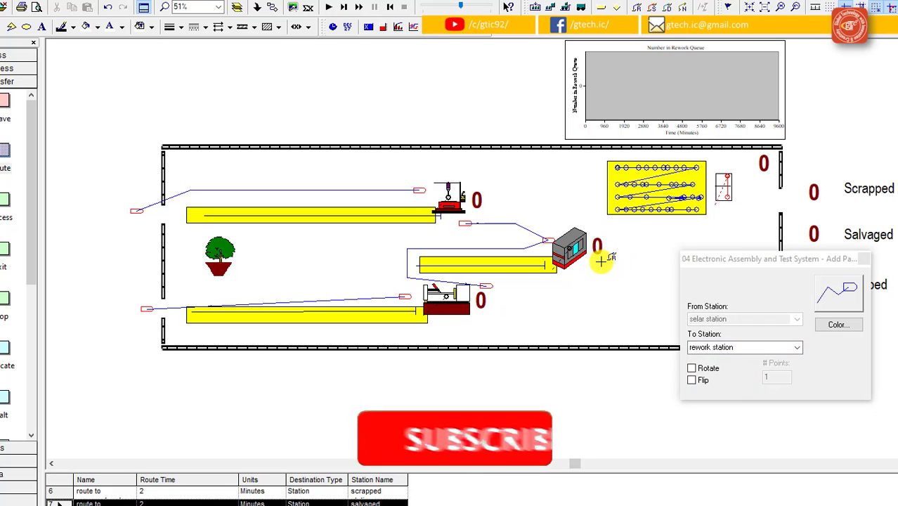
{"action": "left_click", "coordinate": [600, 224]}
{"action": "left_click", "coordinate": [570, 193]}
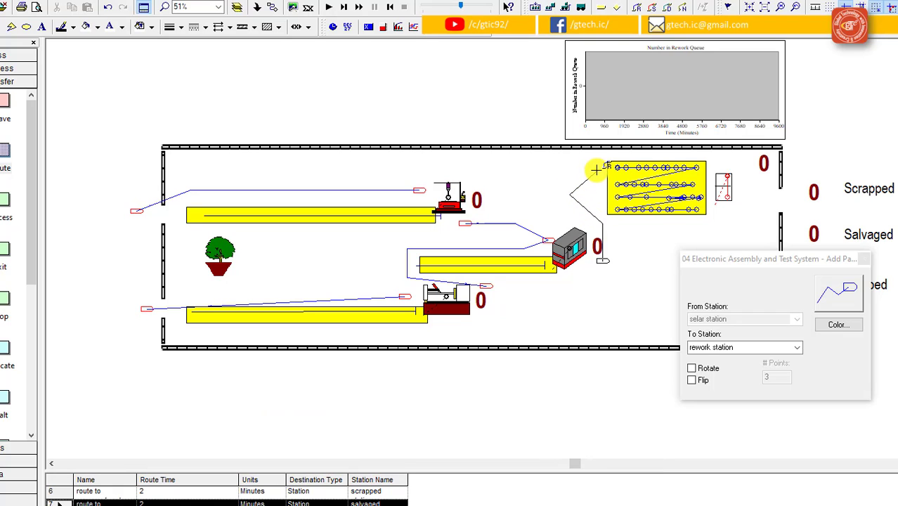
{"action": "left_click", "coordinate": [598, 166]}
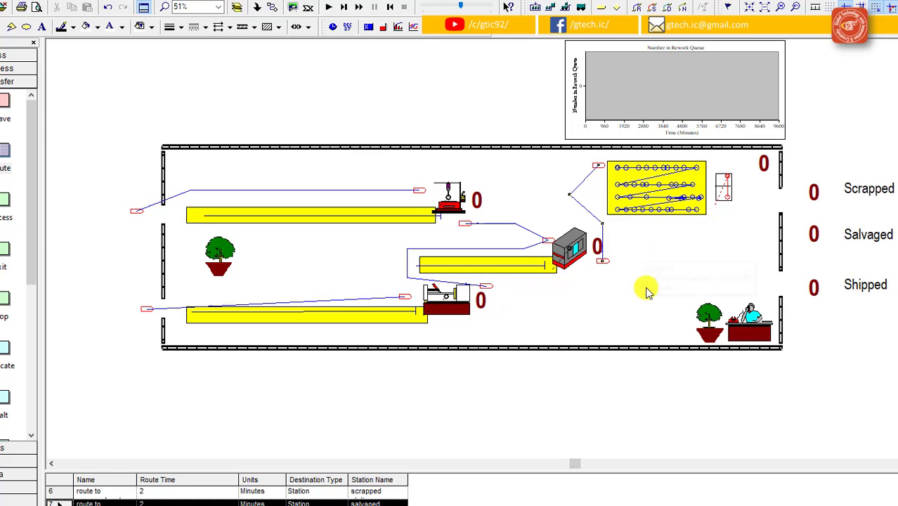
- Add an animated route from the selar station marker right of the grey machine to shipped station beside the Shipped counter, with one bend
{"action": "left_click", "coordinate": [636, 8]}
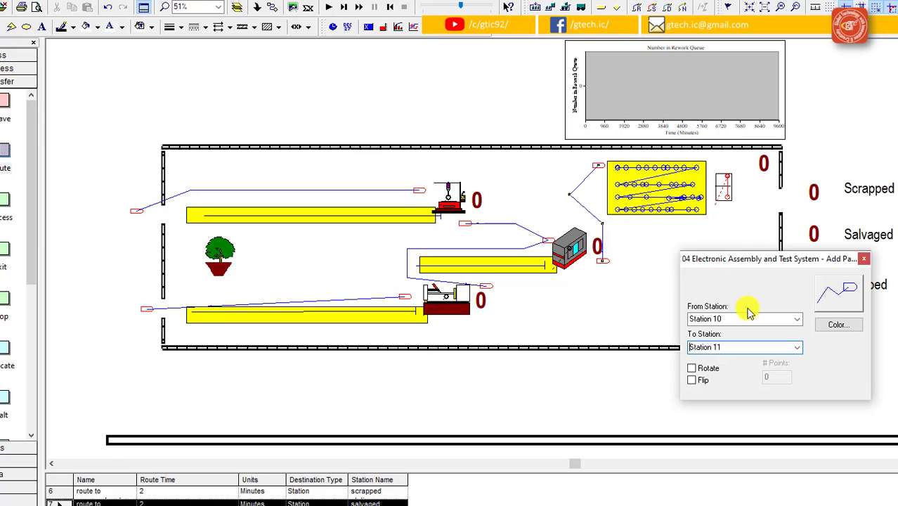
{"action": "left_click", "coordinate": [796, 320]}
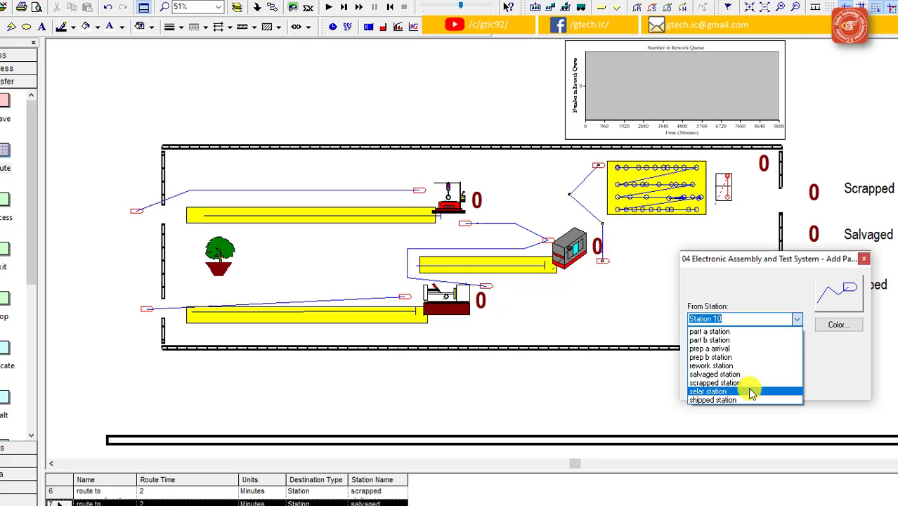
{"action": "left_click", "coordinate": [758, 391]}
{"action": "left_click", "coordinate": [798, 348]}
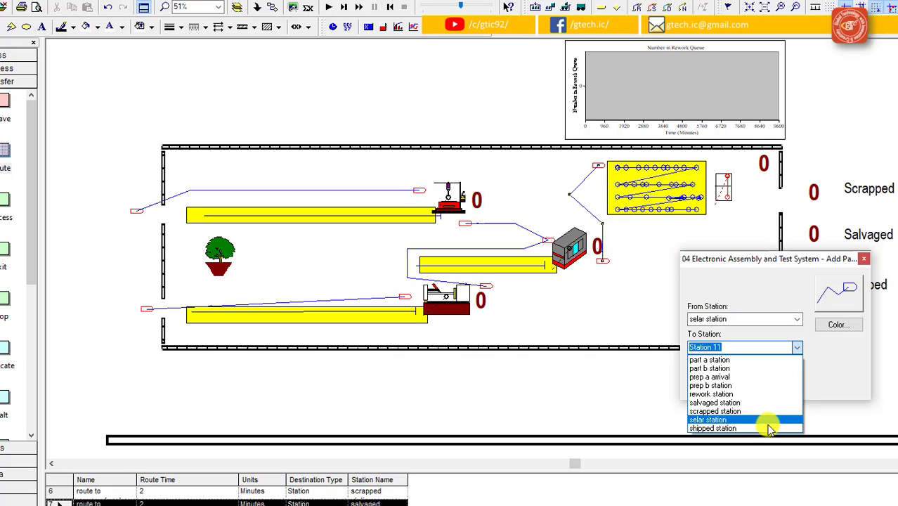
{"action": "left_click", "coordinate": [770, 423]}
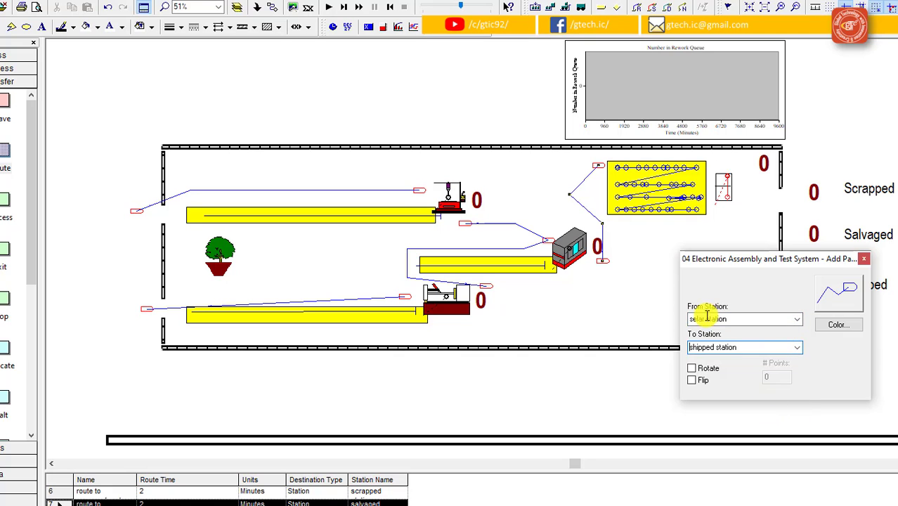
{"action": "left_click", "coordinate": [602, 259]}
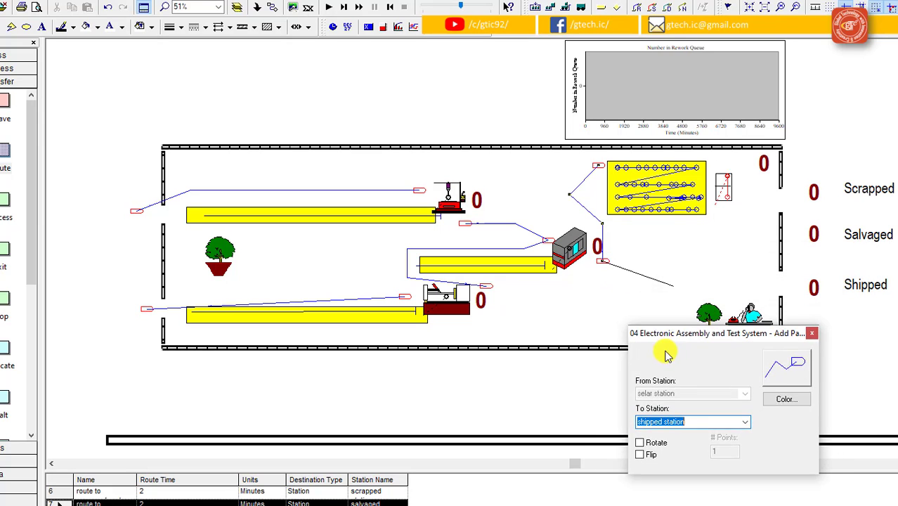
{"action": "left_click", "coordinate": [714, 292]}
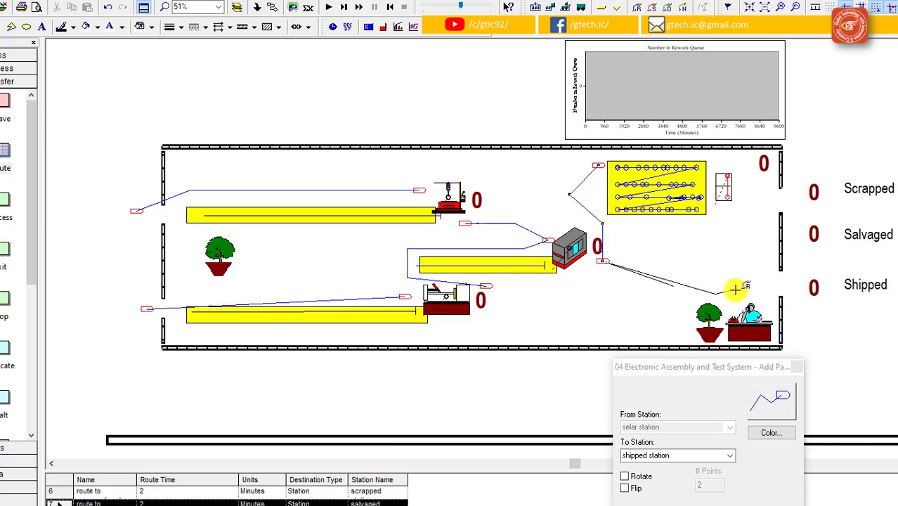
{"action": "left_click", "coordinate": [794, 291]}
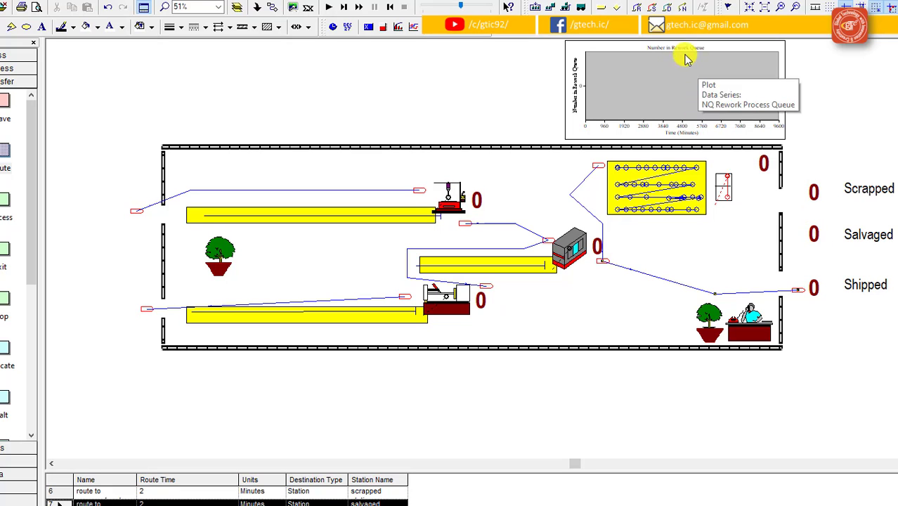
- Place a station marker for salvaged station just below the rework resource picture, inside the right wall
{"action": "left_click", "coordinate": [604, 8]}
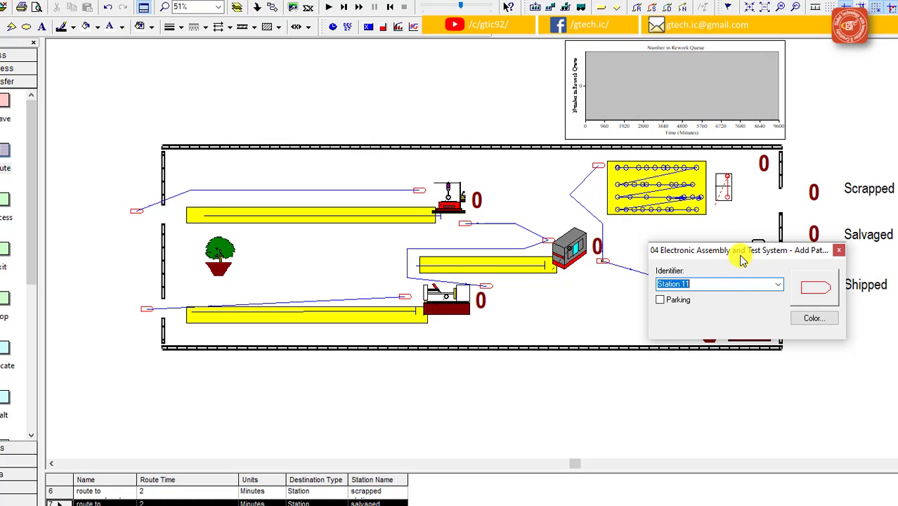
{"action": "left_click_drag", "start_coordinate": [739, 251], "coordinate": [469, 283]}
{"action": "left_click", "coordinate": [503, 317]}
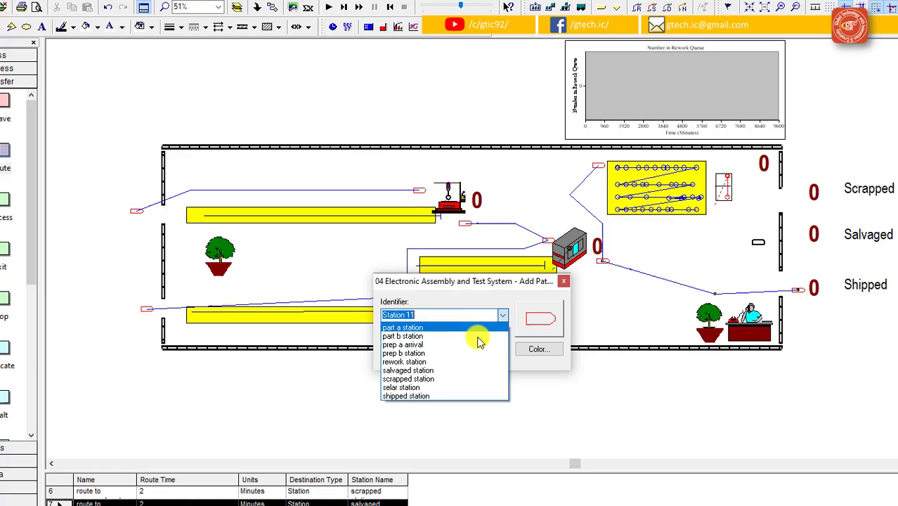
{"action": "left_click", "coordinate": [456, 371]}
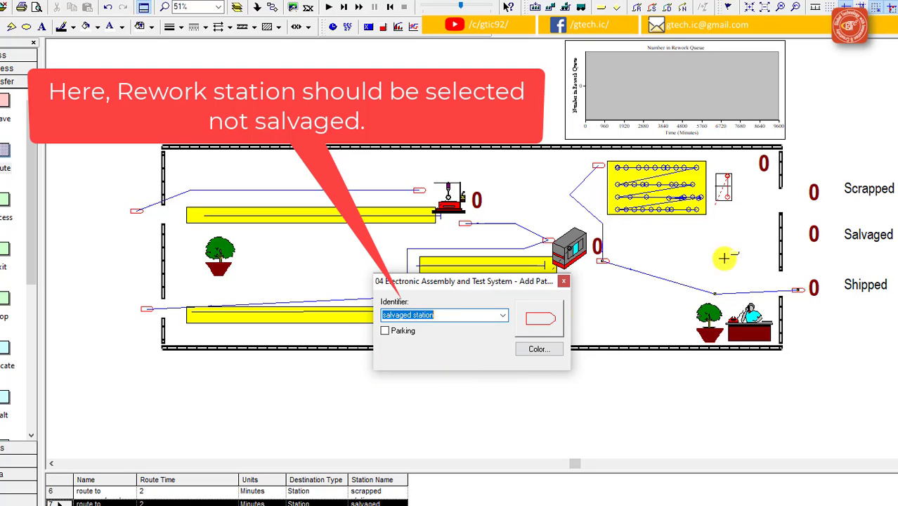
{"action": "left_click", "coordinate": [715, 216]}
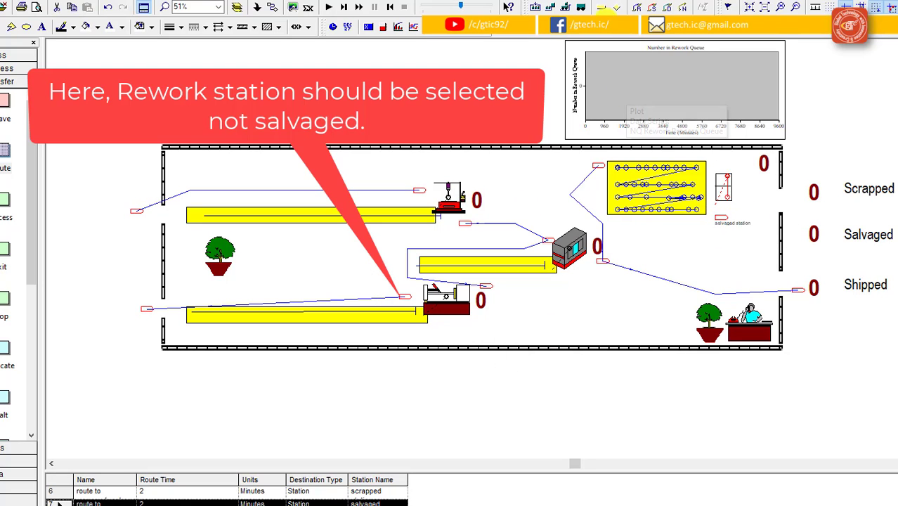
- Place a station marker for scrapped station outside the right wall, beside the Scrapped counter
{"action": "left_click", "coordinate": [600, 8]}
{"action": "left_click", "coordinate": [503, 315]}
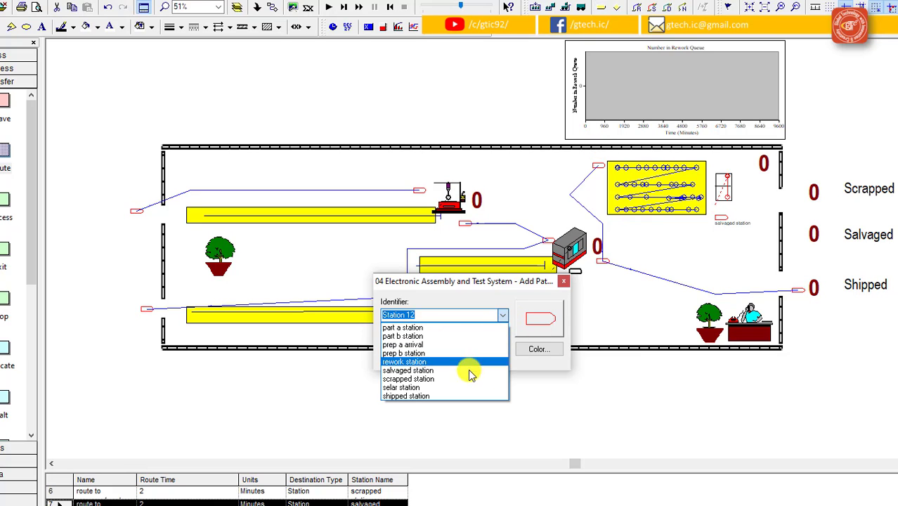
{"action": "left_click", "coordinate": [463, 380]}
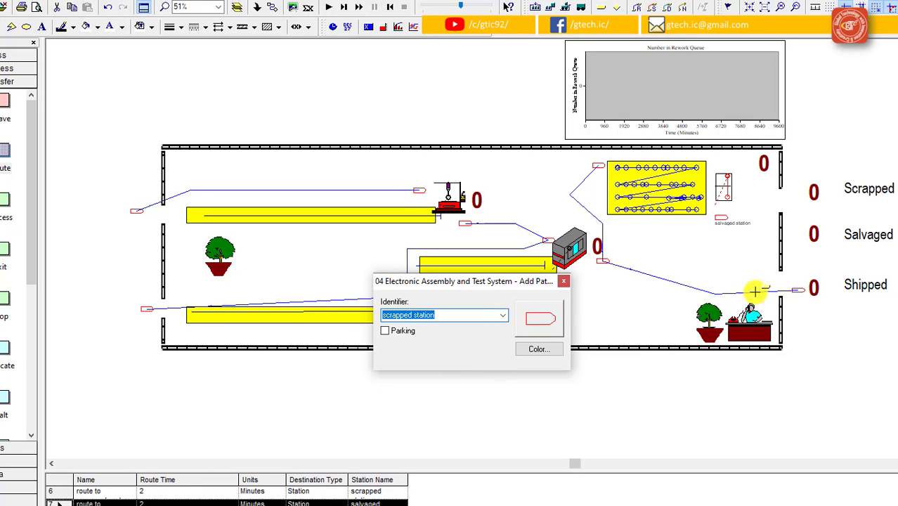
{"action": "left_click", "coordinate": [793, 186]}
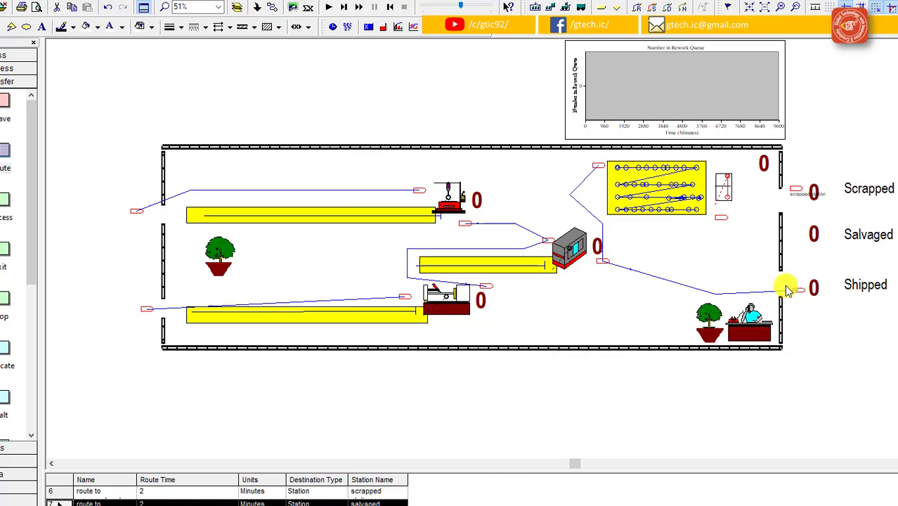
- Place a station marker for salvaged station outside the right wall, beside the Salvaged counter
{"action": "left_click", "coordinate": [600, 8]}
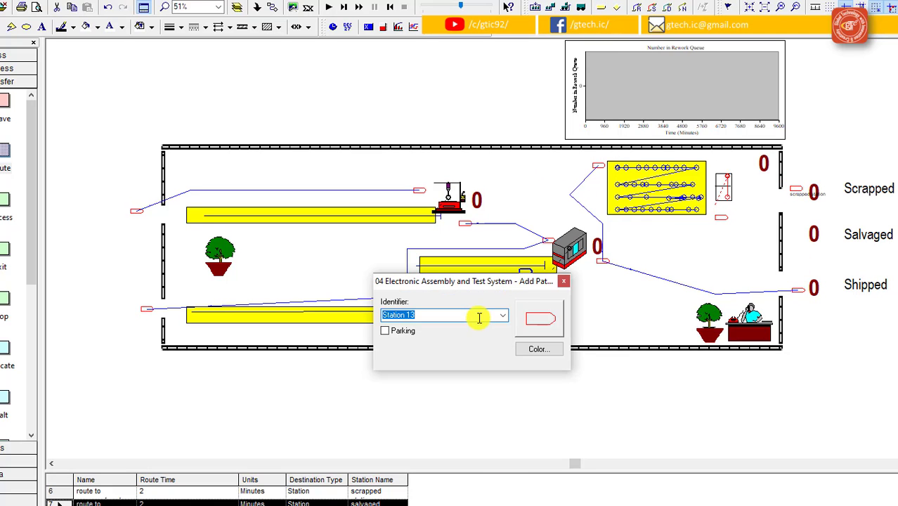
{"action": "left_click", "coordinate": [505, 314]}
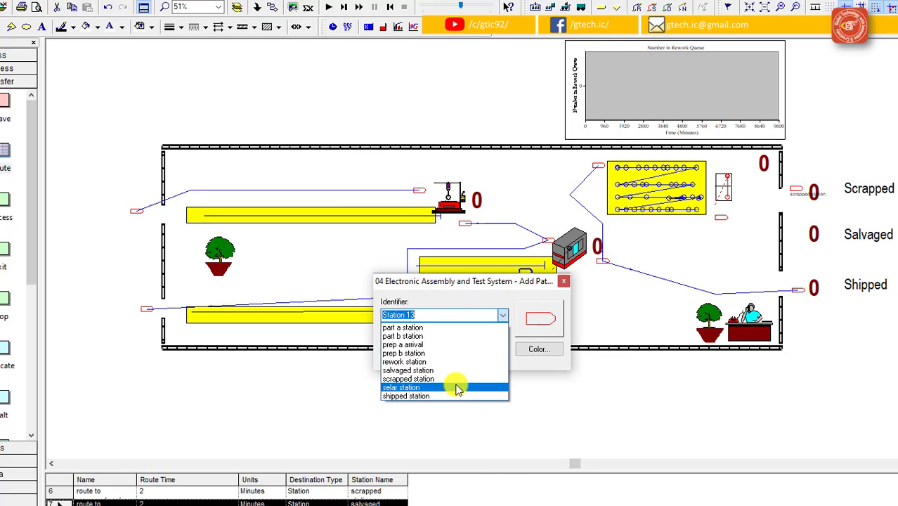
{"action": "left_click", "coordinate": [461, 372]}
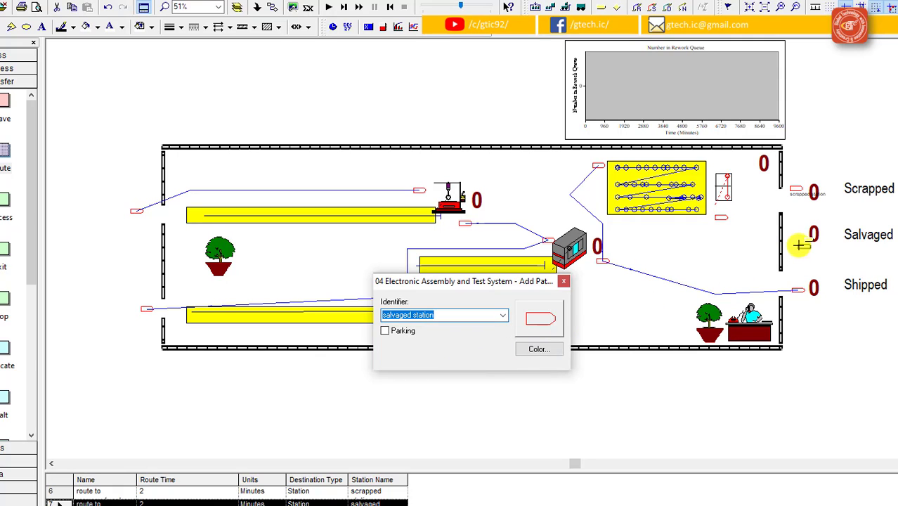
{"action": "key", "text": "Return"}
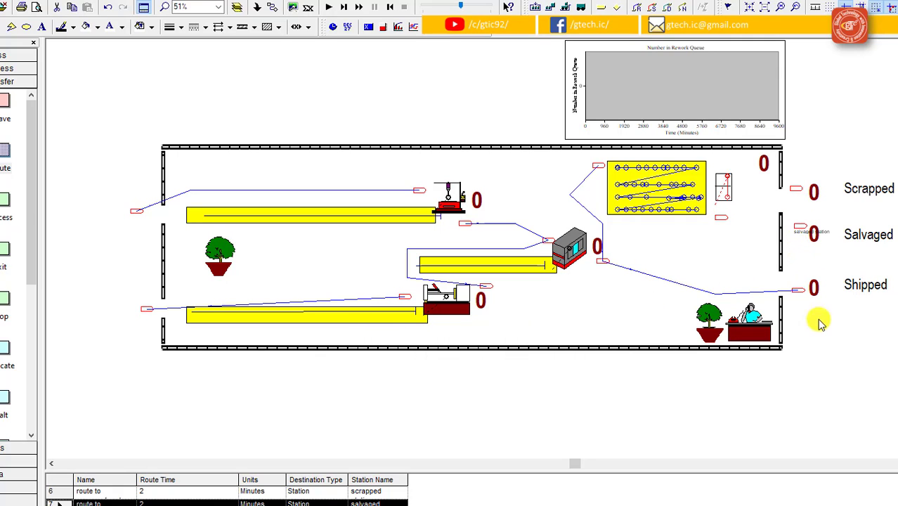
- Add a straight animated route from the salvaged station marker below the rework resource to scrapped station beside the Scrapped counter
{"action": "left_click", "coordinate": [643, 10]}
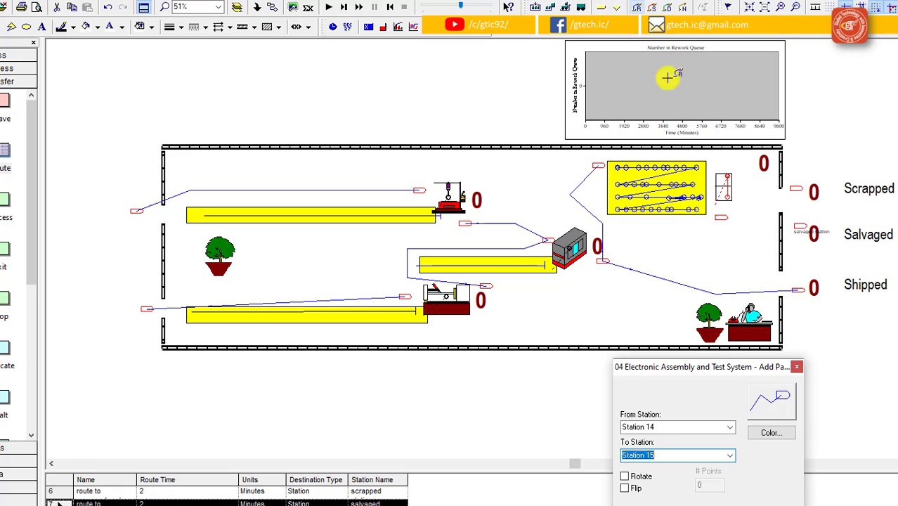
{"action": "left_click", "coordinate": [795, 188]}
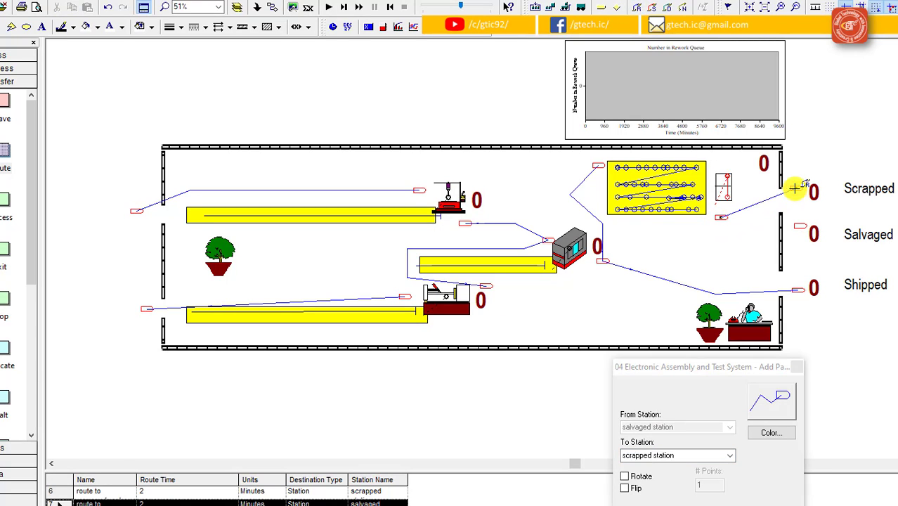
{"action": "key", "text": "Return"}
- Add an animated route from the same marker below the rework resource to salvaged station beside the Salvaged counter, with one bend
{"action": "left_click", "coordinate": [648, 12]}
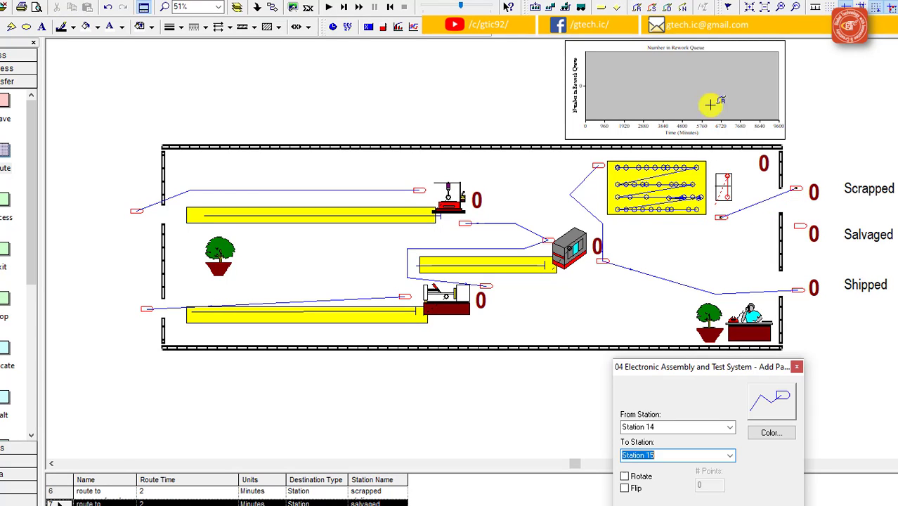
{"action": "left_click", "coordinate": [720, 217]}
{"action": "left_click", "coordinate": [798, 222]}
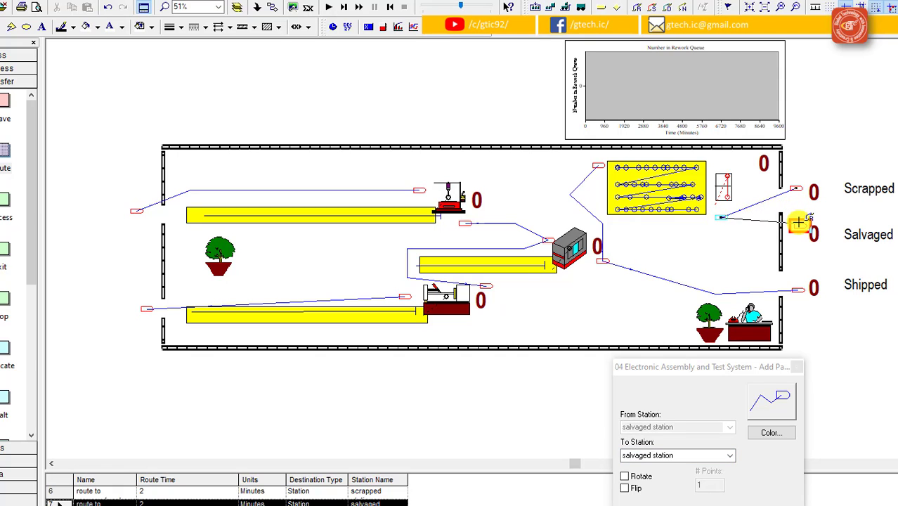
{"action": "left_click", "coordinate": [784, 207]}
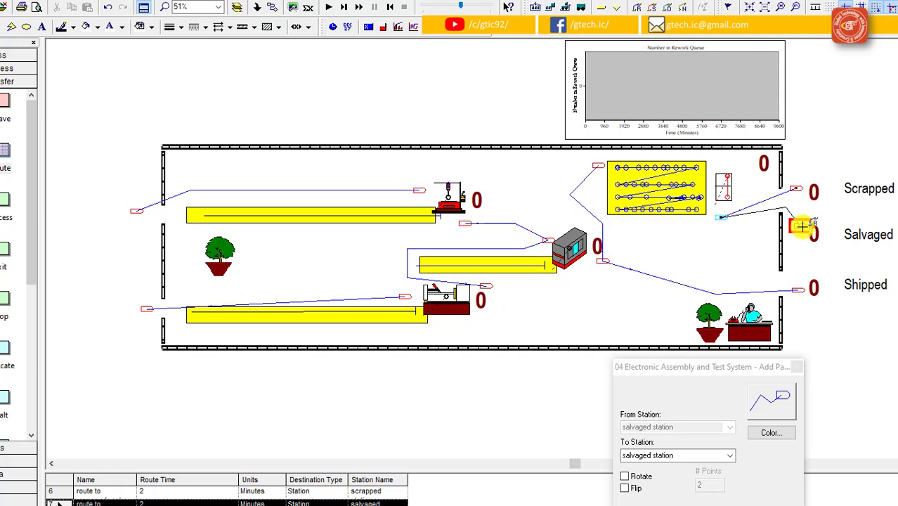
{"action": "left_click", "coordinate": [801, 225]}
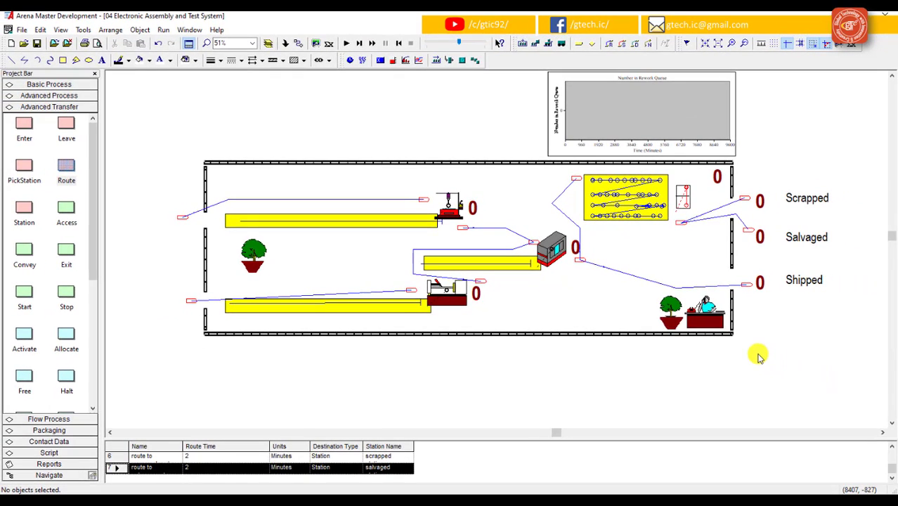
- Look over the flowchart, run the simulation and slow the animation speed factor to about 0.005 to watch the part transfers
{"action": "scroll", "coordinate": [758, 355], "scroll_direction": "down", "scroll_amount": 10}
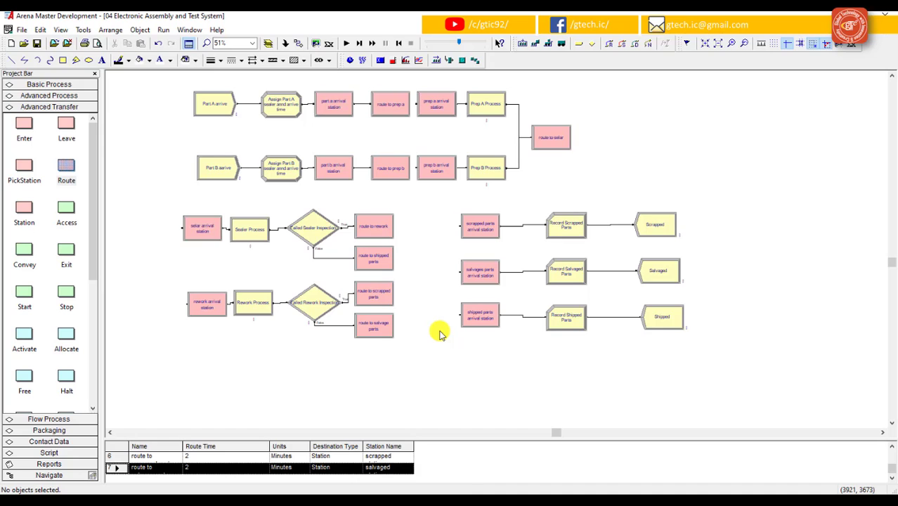
{"action": "scroll", "coordinate": [439, 334], "scroll_direction": "up", "scroll_amount": 1}
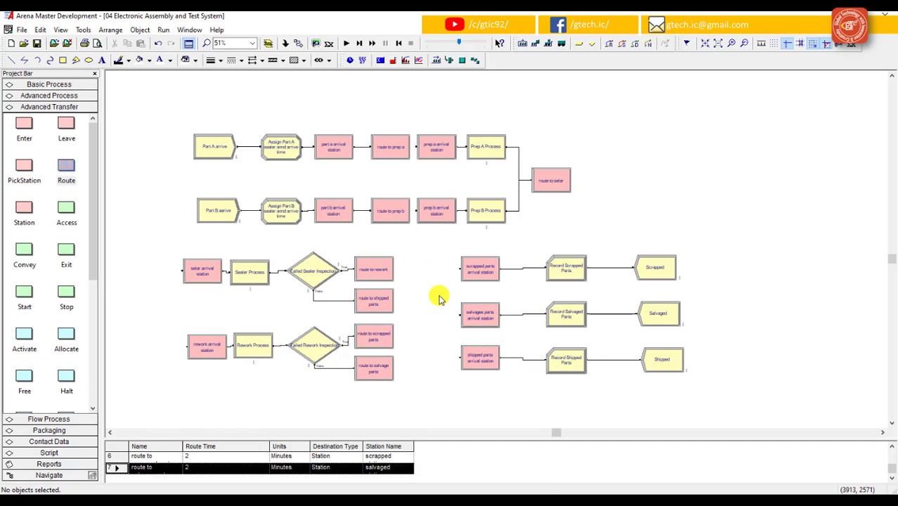
{"action": "scroll", "coordinate": [438, 299], "scroll_direction": "up", "scroll_amount": 10}
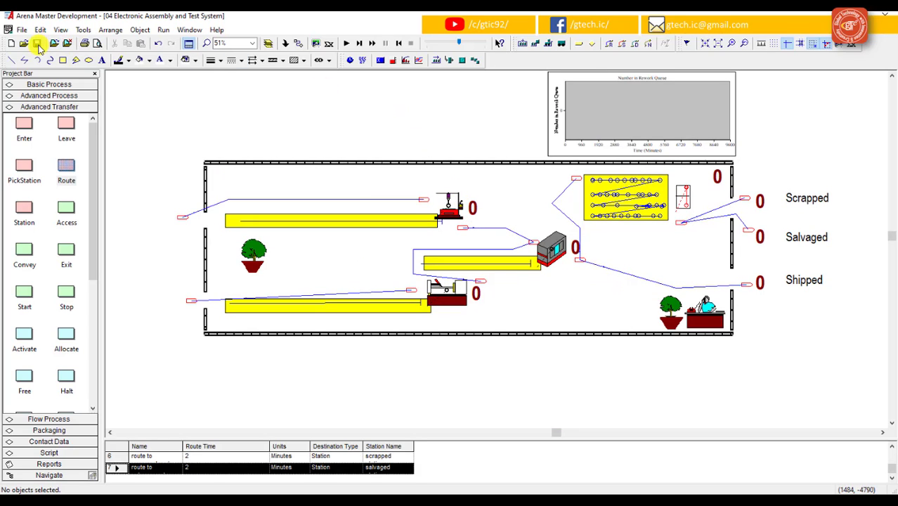
{"action": "left_click", "coordinate": [348, 44]}
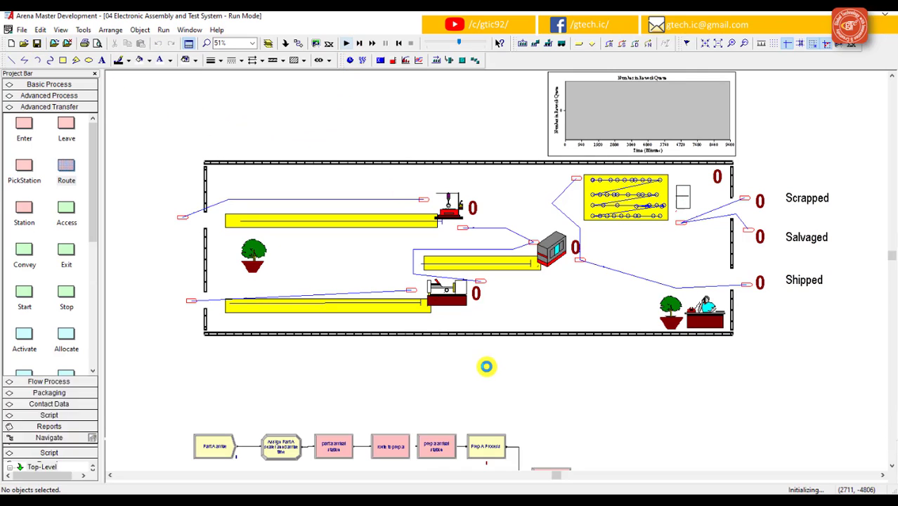
{"action": "left_click", "coordinate": [346, 44]}
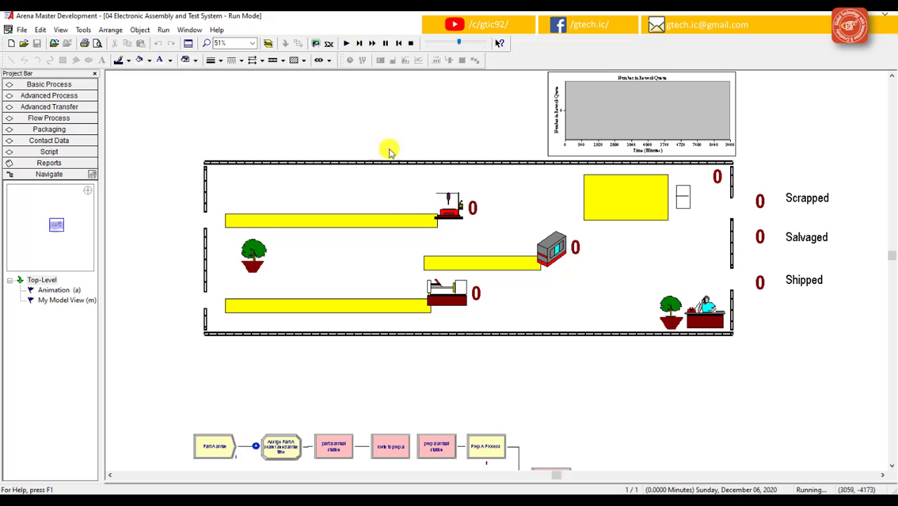
{"action": "left_click_drag", "start_coordinate": [459, 44], "coordinate": [453, 47]}
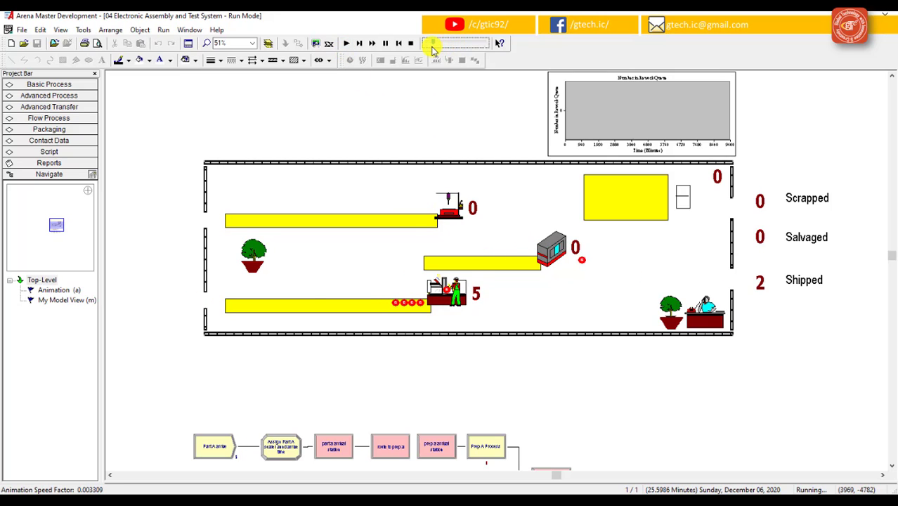
{"action": "left_click_drag", "start_coordinate": [429, 47], "coordinate": [428, 44]}
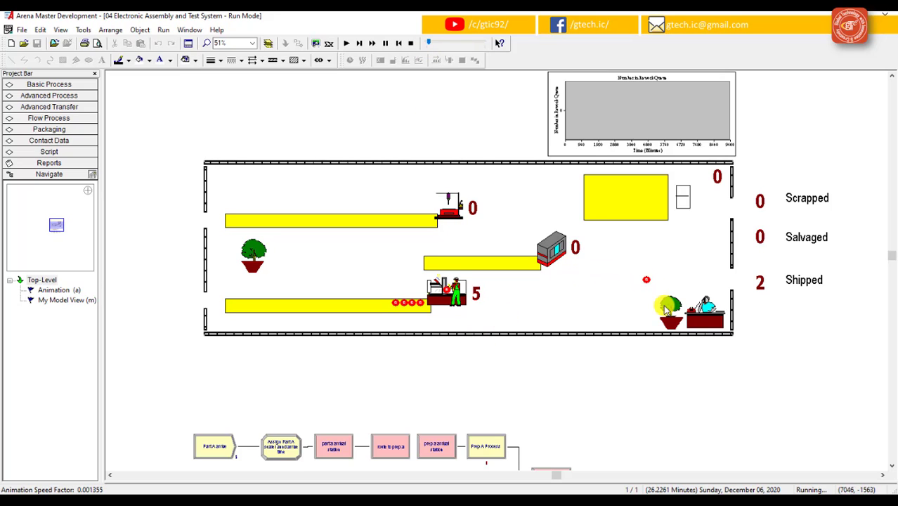
{"action": "left_click", "coordinate": [430, 44]}
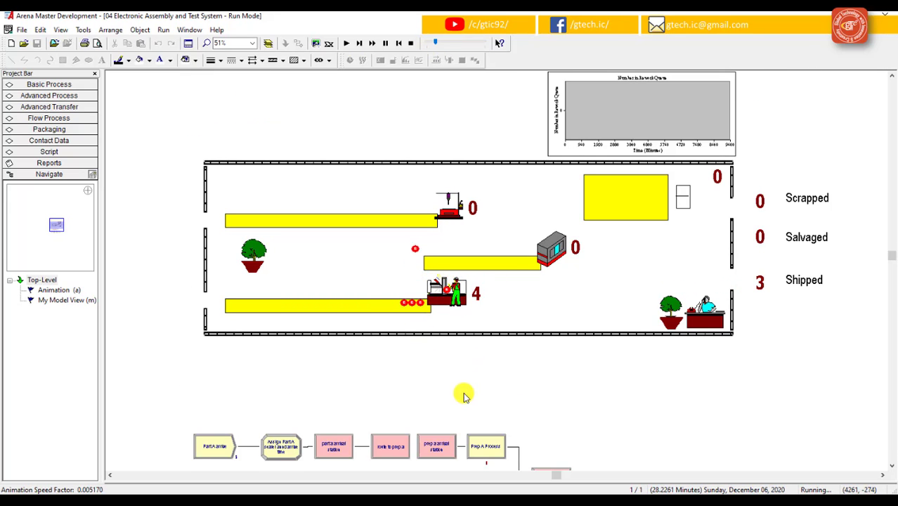
- Change the destination station of the route to prep a module to prep a arrival, and check the route to prep b module
{"action": "left_click", "coordinate": [392, 287]}
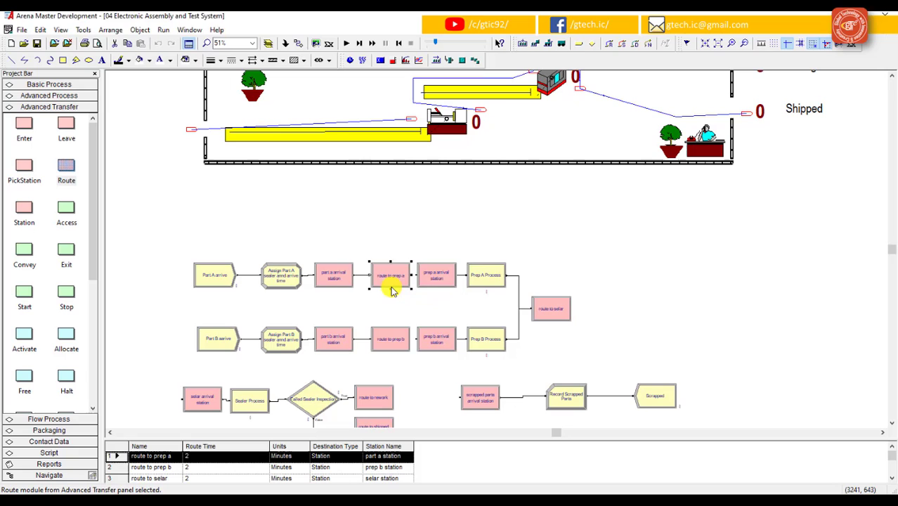
{"action": "double_click", "coordinate": [391, 290]}
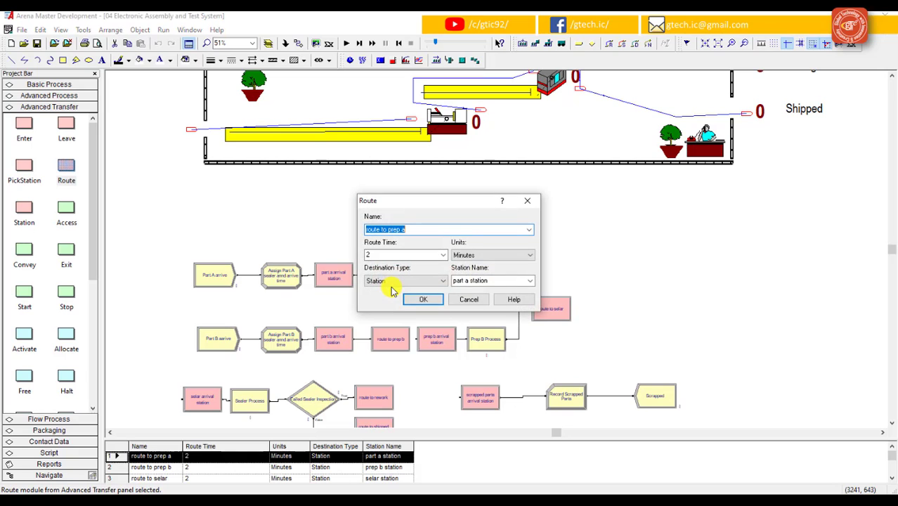
{"action": "left_click", "coordinate": [529, 281]}
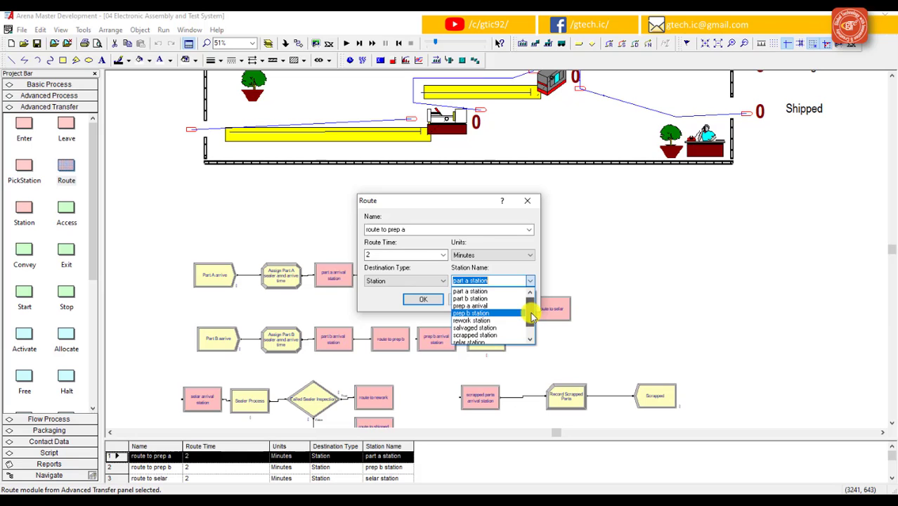
{"action": "left_click", "coordinate": [503, 307]}
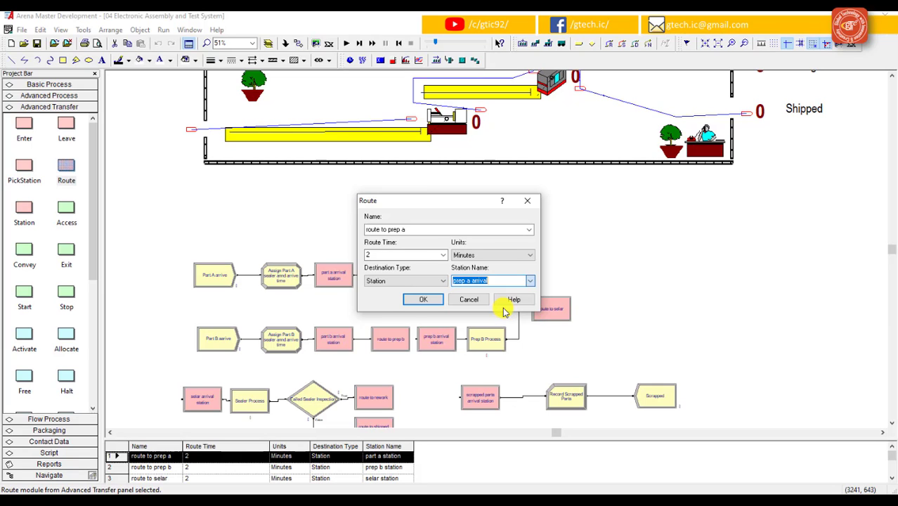
{"action": "left_click", "coordinate": [421, 299]}
{"action": "double_click", "coordinate": [398, 340]}
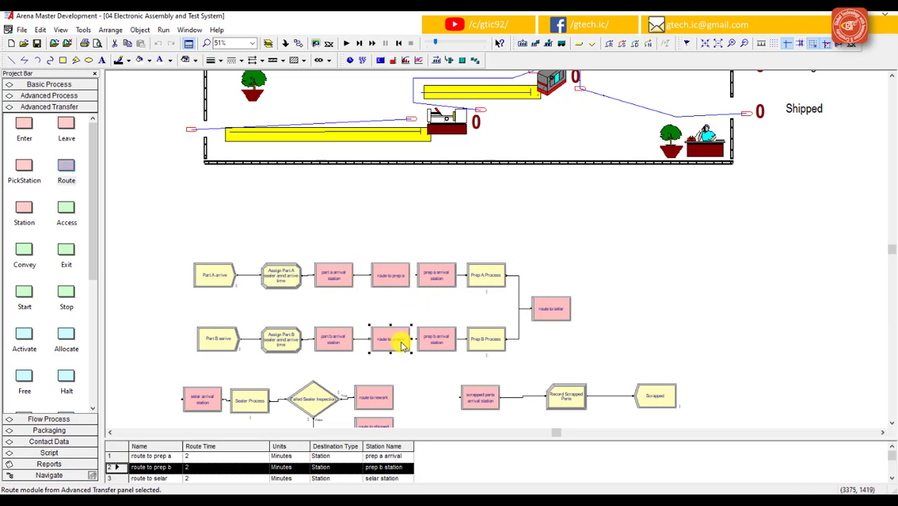
{"action": "left_click", "coordinate": [424, 299]}
- Start and end a brief test run, and recheck the settings of the route to prep a module
{"action": "key", "text": "F5"}
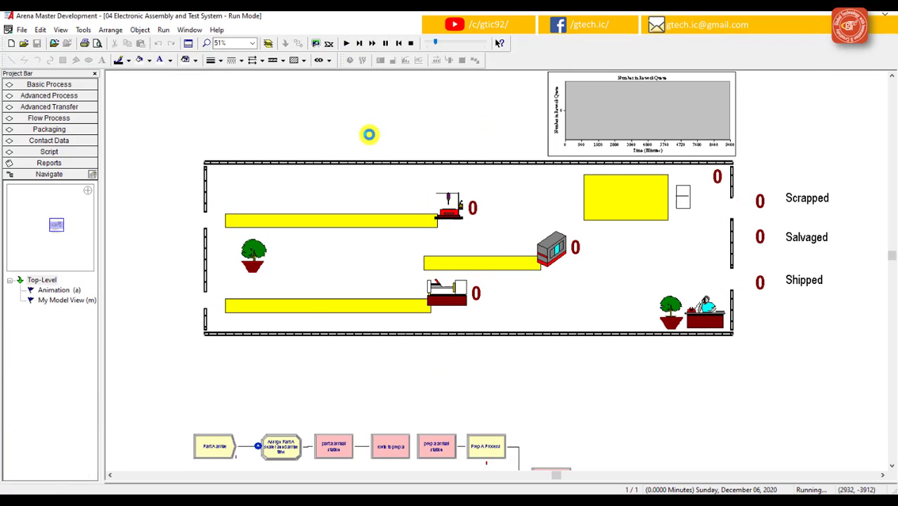
{"action": "left_click", "coordinate": [408, 43]}
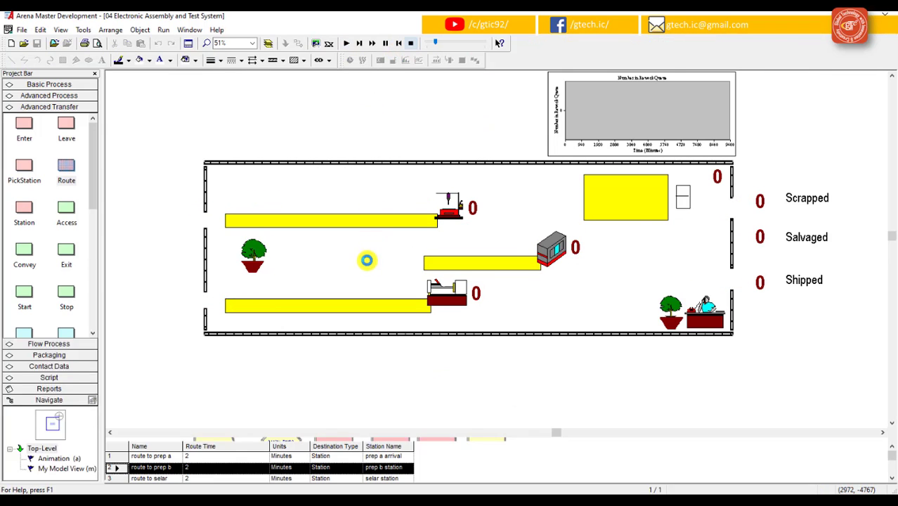
{"action": "scroll", "coordinate": [366, 265], "scroll_direction": "down", "scroll_amount": 3}
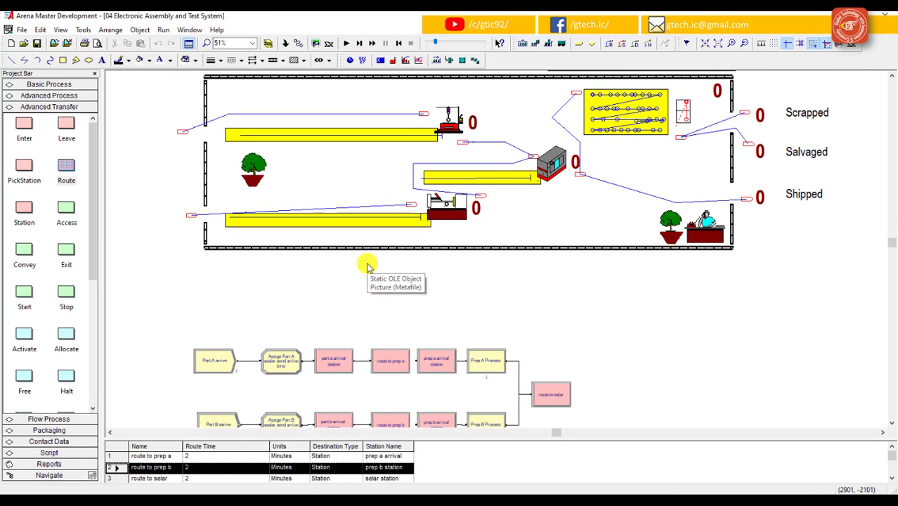
{"action": "left_click", "coordinate": [404, 360]}
{"action": "double_click", "coordinate": [404, 359]}
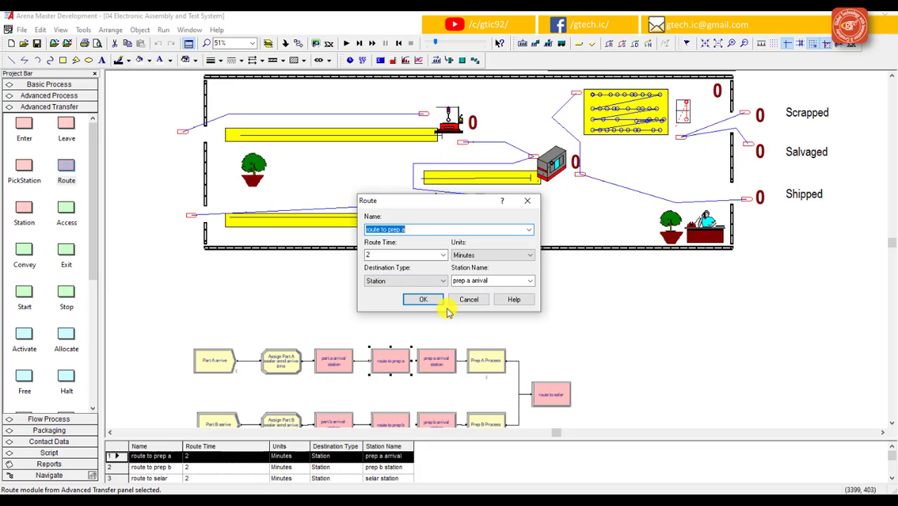
{"action": "left_click", "coordinate": [422, 299]}
- Run the simulation again and raise the animation speed factor to about 0.147 while watching parts move along the routes
{"action": "scroll", "coordinate": [422, 302], "scroll_direction": "up", "scroll_amount": 3}
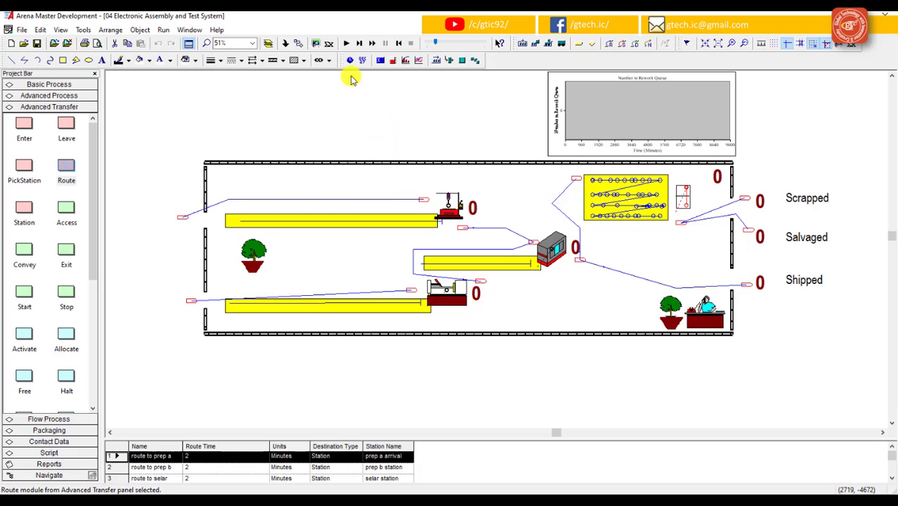
{"action": "left_click", "coordinate": [346, 44]}
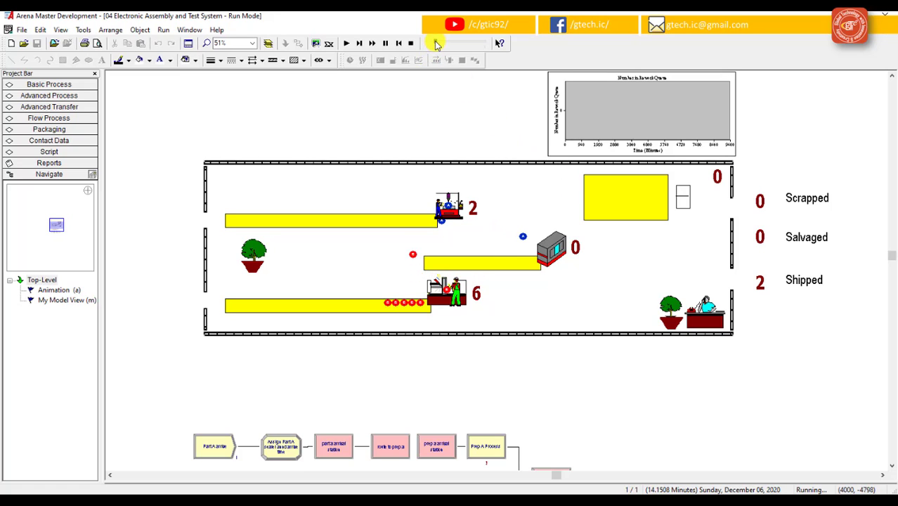
{"action": "left_click_drag", "start_coordinate": [435, 44], "coordinate": [441, 45]}
{"action": "left_click", "coordinate": [442, 47]}
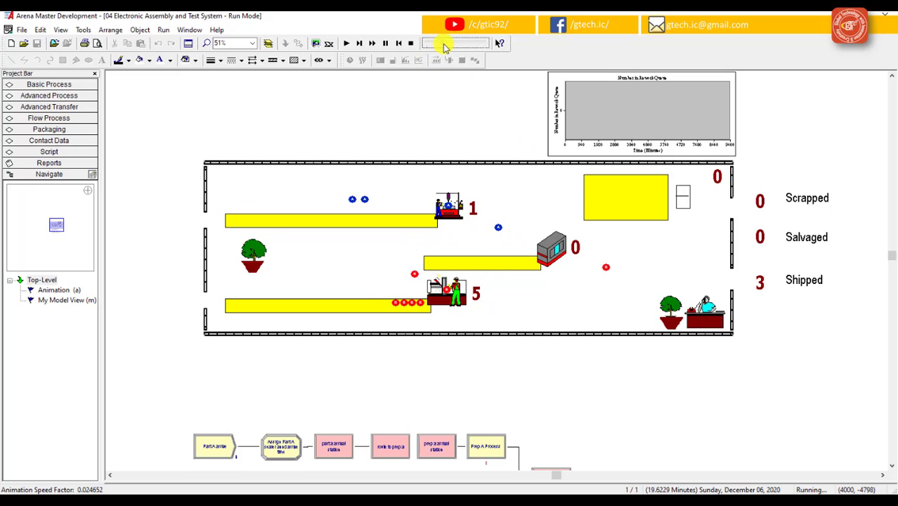
{"action": "left_click_drag", "start_coordinate": [445, 45], "coordinate": [452, 45]}
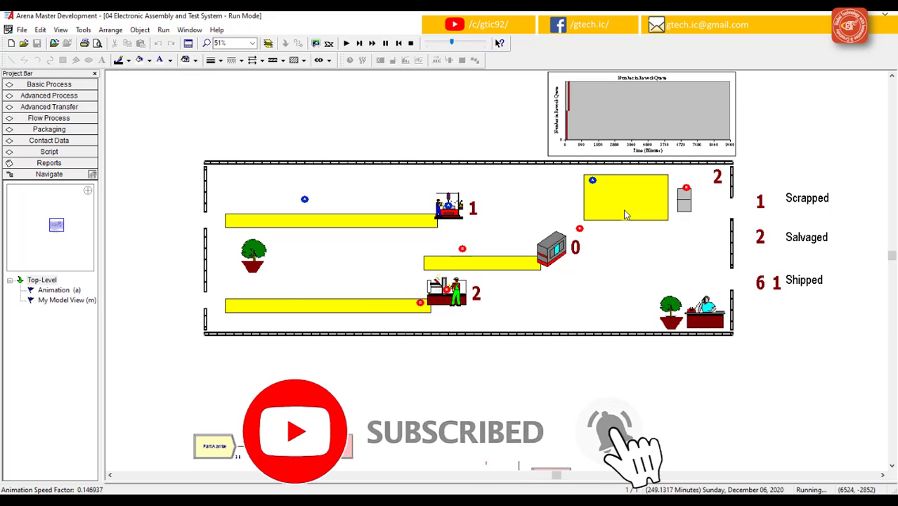
- Examine the running flowchart and layout, with the animation speed factor raised to about 5.22, and end the run
{"action": "scroll", "coordinate": [563, 376], "scroll_direction": "down", "scroll_amount": 3}
{"action": "scroll", "coordinate": [393, 358], "scroll_direction": "down", "scroll_amount": 2}
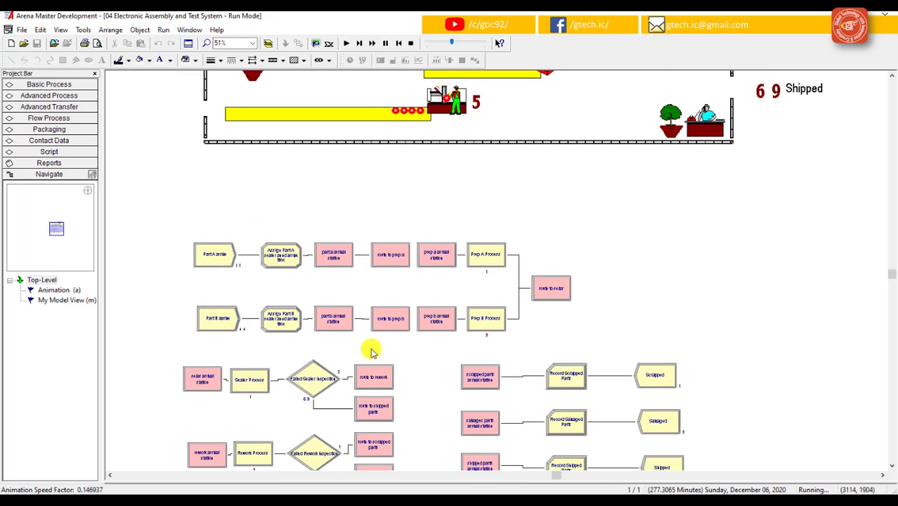
{"action": "scroll", "coordinate": [450, 354], "scroll_direction": "up", "scroll_amount": 4}
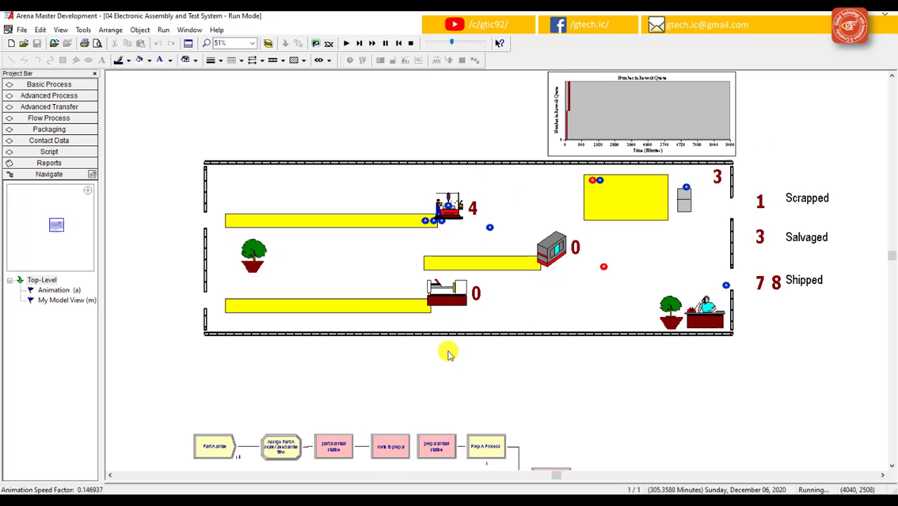
{"action": "scroll", "coordinate": [435, 295], "scroll_direction": "up", "scroll_amount": 1}
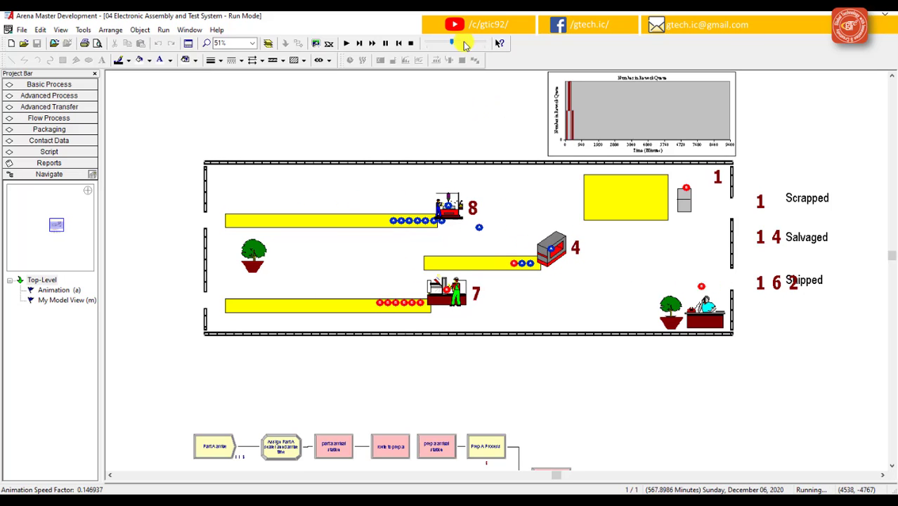
{"action": "left_click_drag", "start_coordinate": [453, 44], "coordinate": [469, 48]}
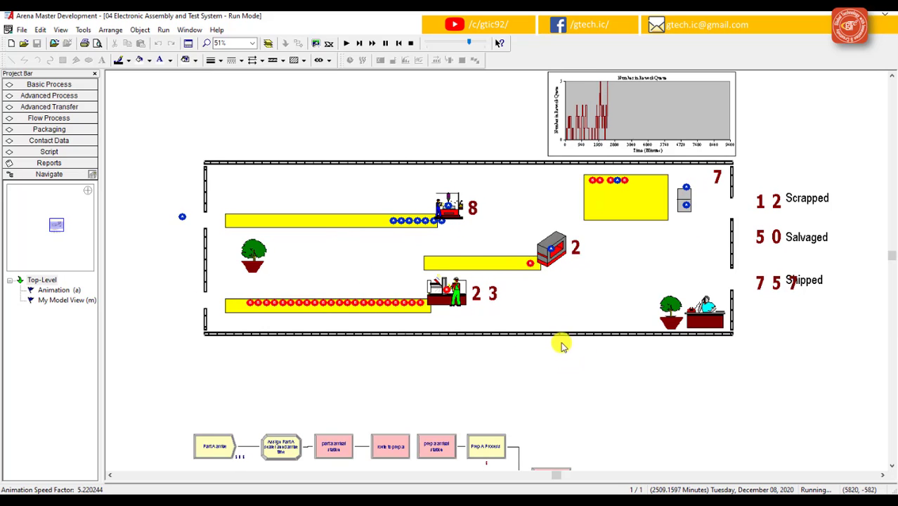
{"action": "key", "text": "shift+F5"}
{"action": "left_click", "coordinate": [626, 380]}
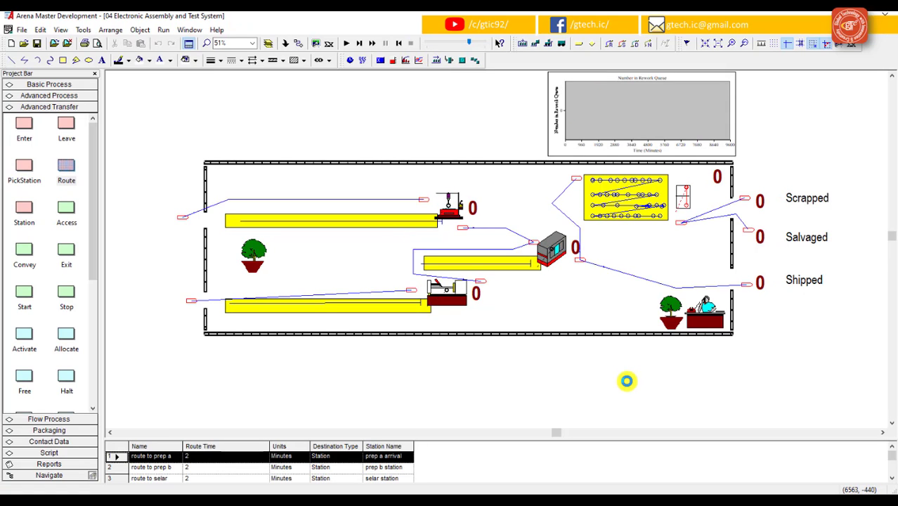